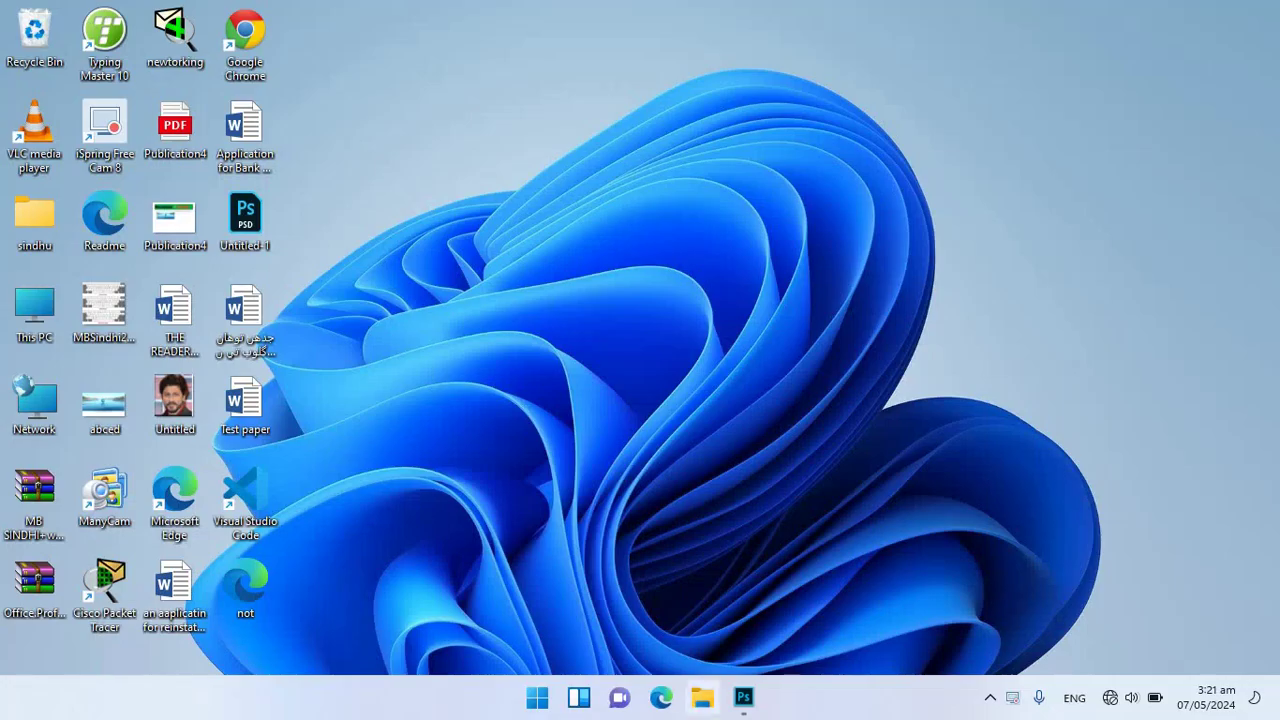
- Restore the Untitled-1.psd poster window from the Windows taskbar
{"action": "left_click", "coordinate": [743, 697]}
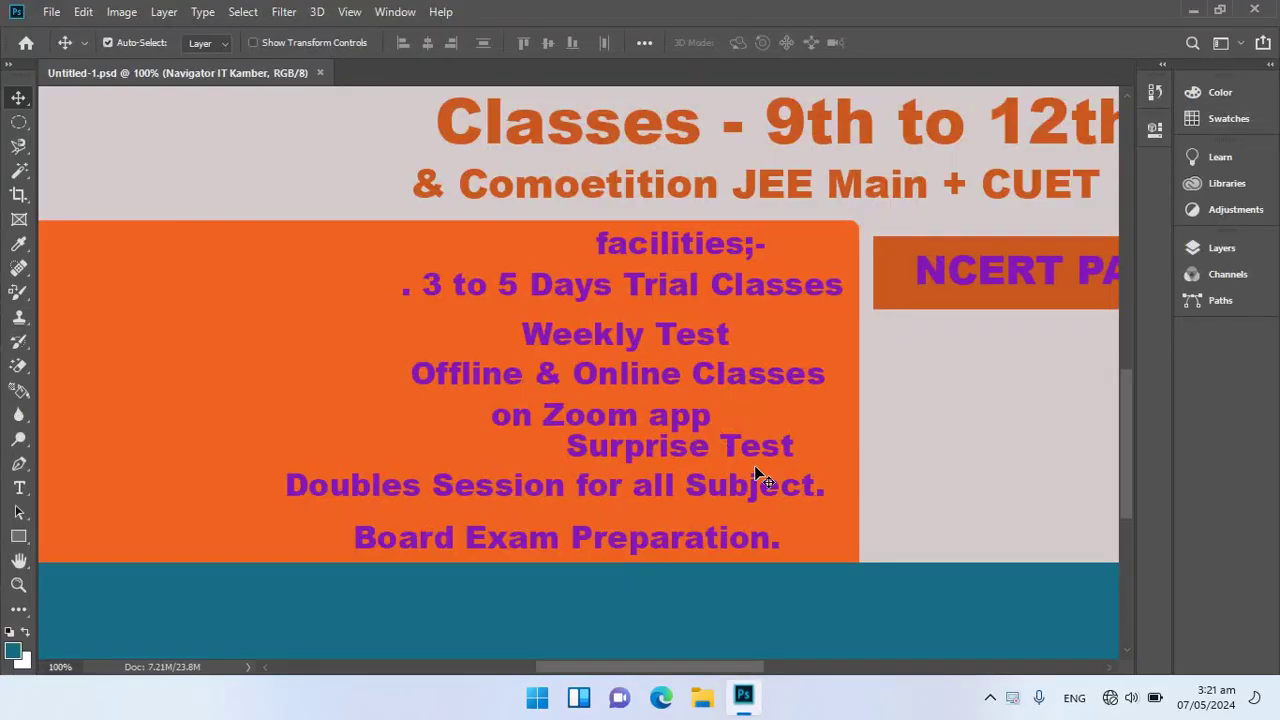
- Move the 'facilities' heading layer left toward the list
{"action": "left_click", "coordinate": [660, 242]}
{"action": "right_click", "coordinate": [659, 240]}
{"action": "left_click", "coordinate": [662, 250]}
{"action": "mouse_move", "coordinate": [658, 246]}
{"action": "left_mouse_down"}
{"action": "mouse_move", "coordinate": [481, 257]}
{"action": "mouse_move", "coordinate": [478, 246]}
{"action": "left_mouse_up"}
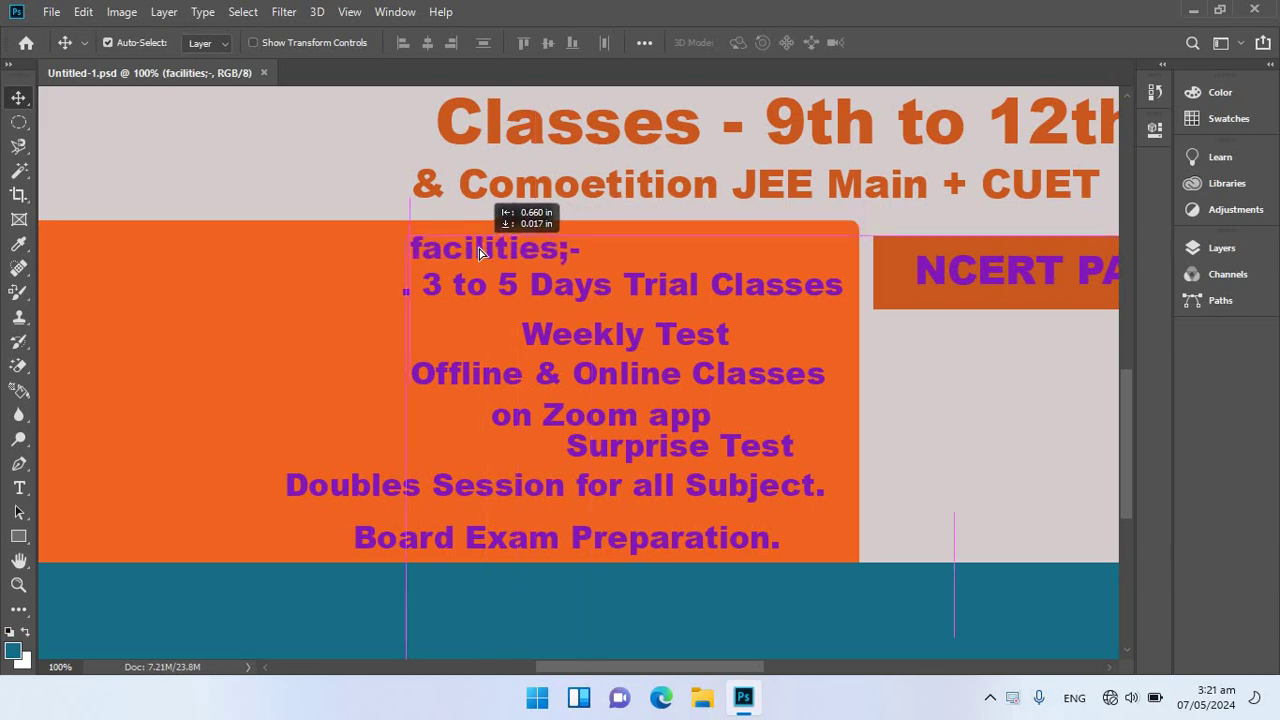
{"action": "left_click_drag", "start_coordinate": [478, 246], "coordinate": [475, 246]}
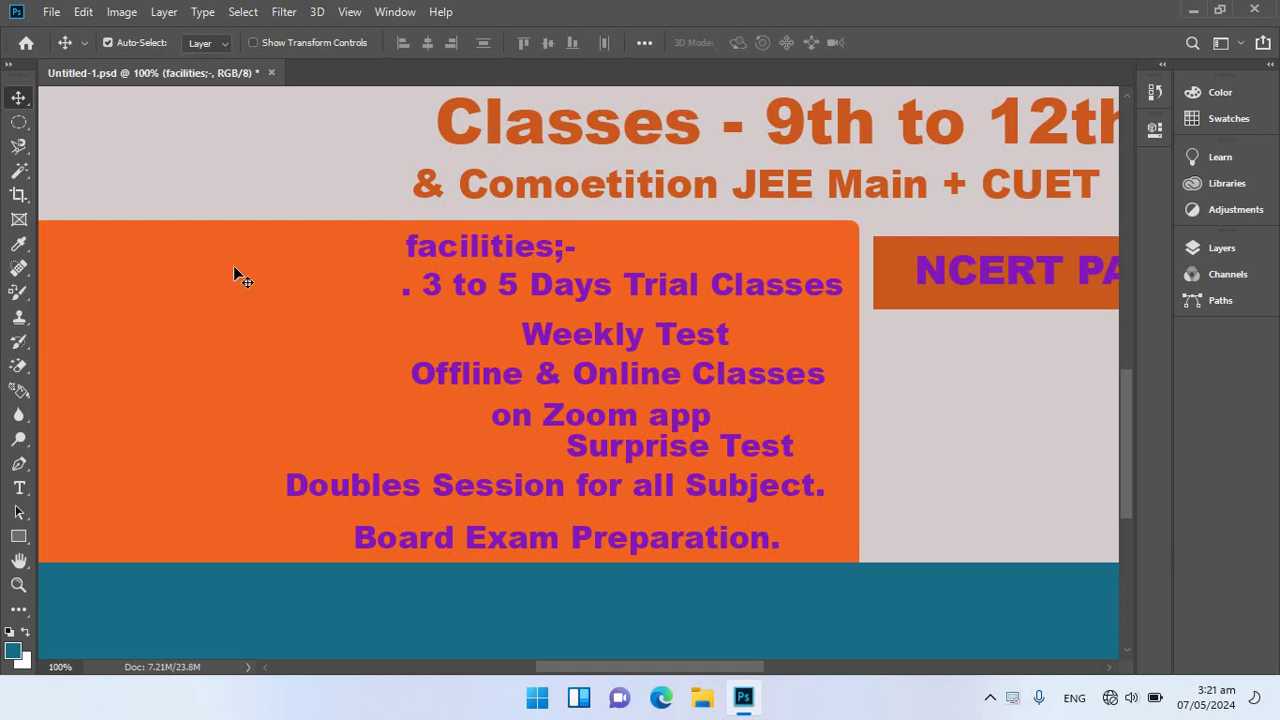
- Correct the punctuation after the 'facilities' heading text
{"action": "left_click", "coordinate": [19, 488]}
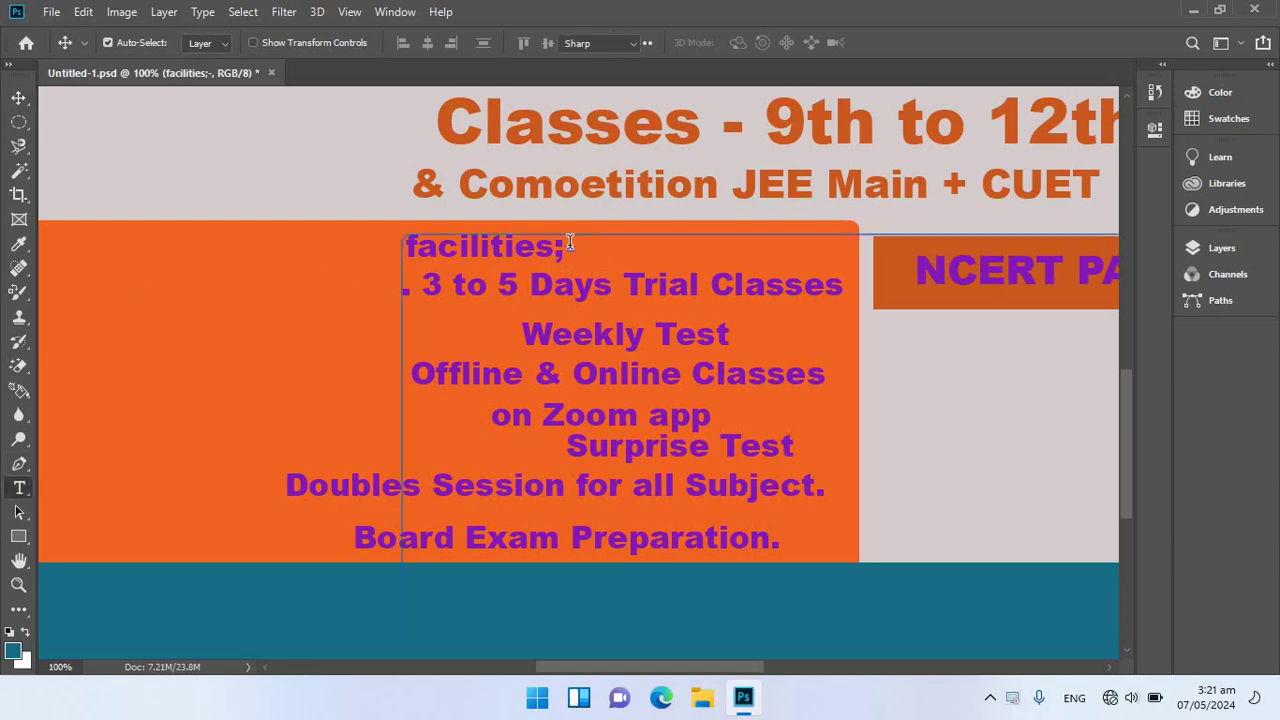
{"action": "left_click", "coordinate": [563, 248]}
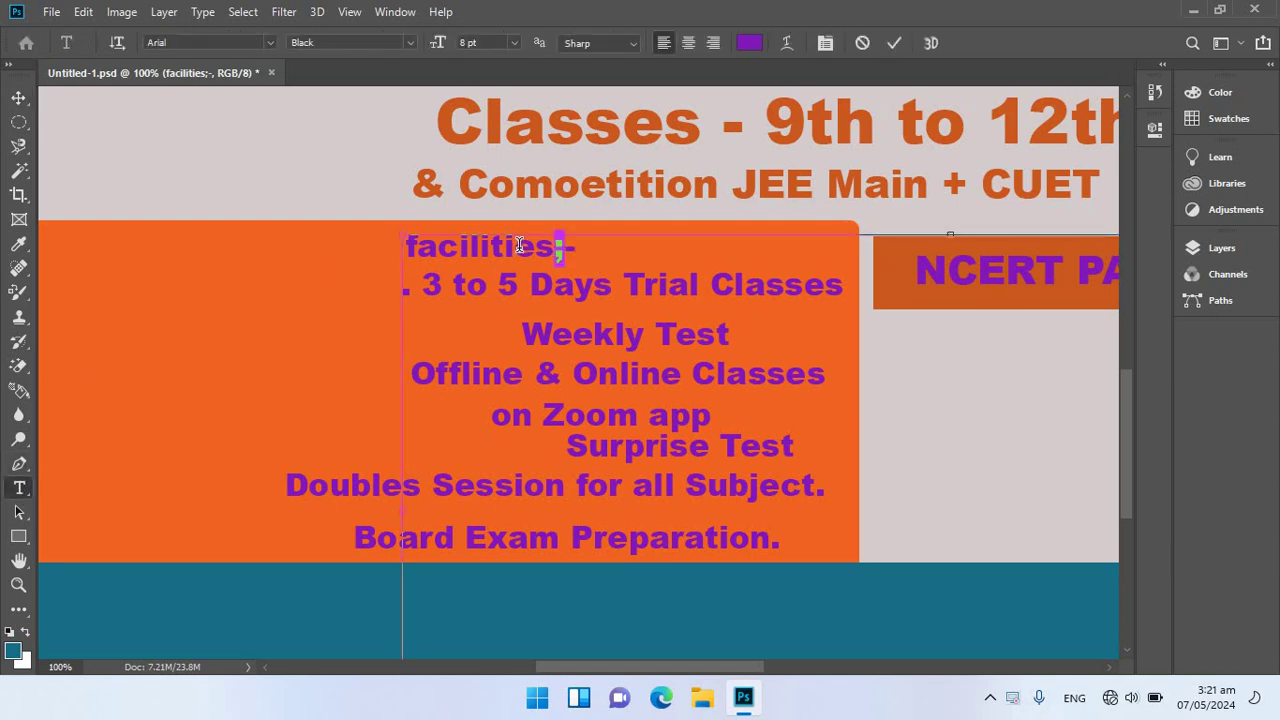
{"action": "double_click", "coordinate": [571, 248]}
{"action": "left_click", "coordinate": [605, 244]}
{"action": "type", "text": ":."}
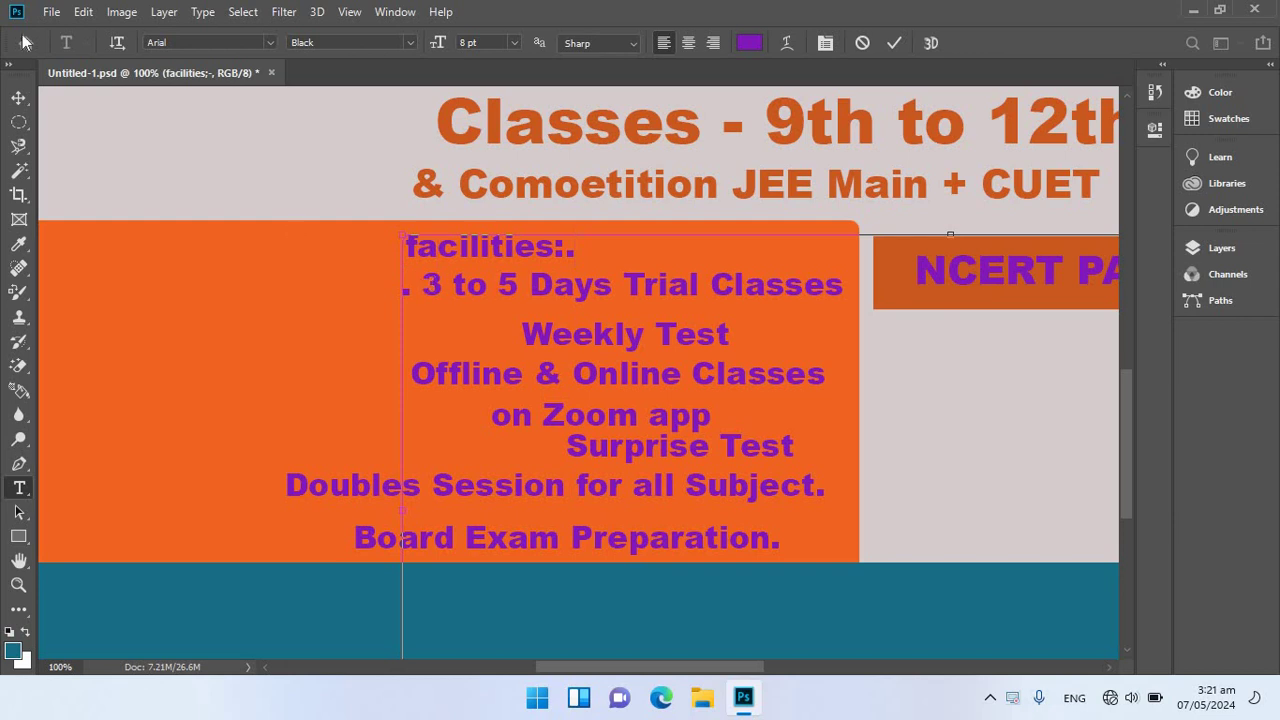
{"action": "left_click", "coordinate": [18, 100]}
- Delete the stray dot before '3 to 5 Days Trial Classes' and align it under the heading
{"action": "right_click", "coordinate": [591, 283]}
{"action": "left_click", "coordinate": [650, 293]}
{"action": "left_click_drag", "start_coordinate": [596, 291], "coordinate": [545, 291]}
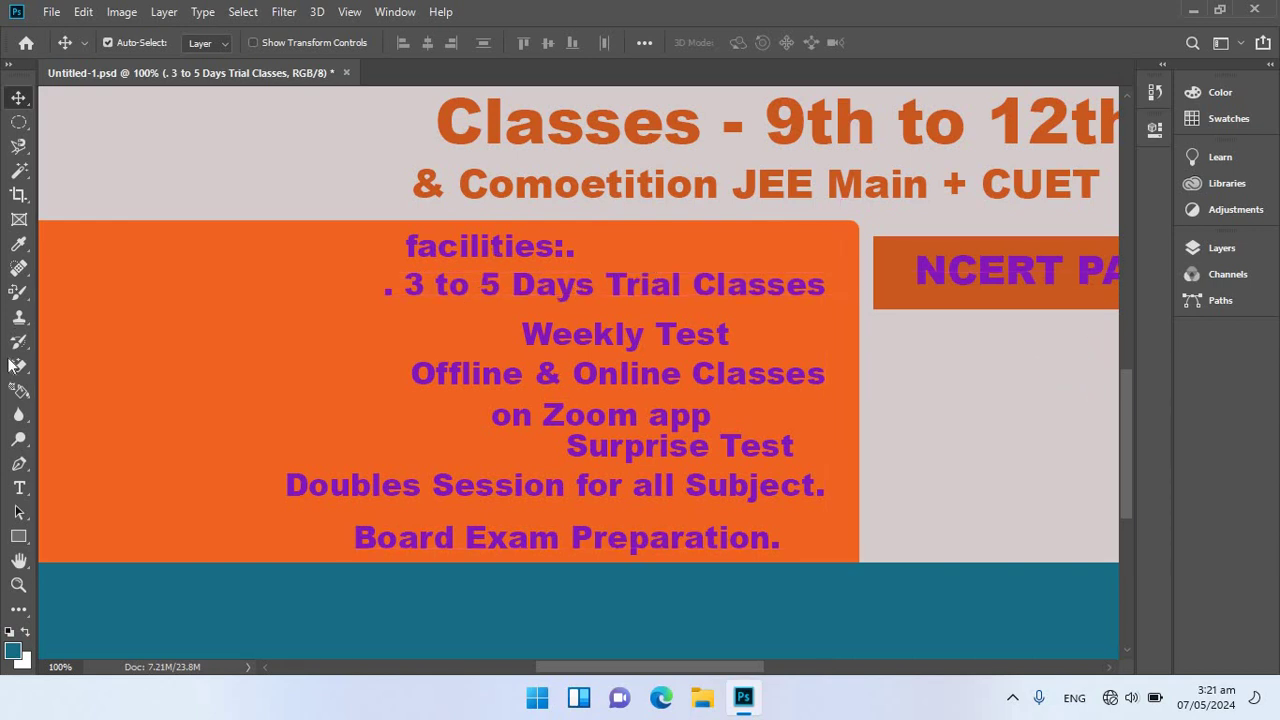
{"action": "left_click", "coordinate": [19, 490]}
{"action": "left_click", "coordinate": [388, 290]}
{"action": "key", "text": "Escape"}
{"action": "left_click_drag", "start_coordinate": [411, 290], "coordinate": [384, 290]}
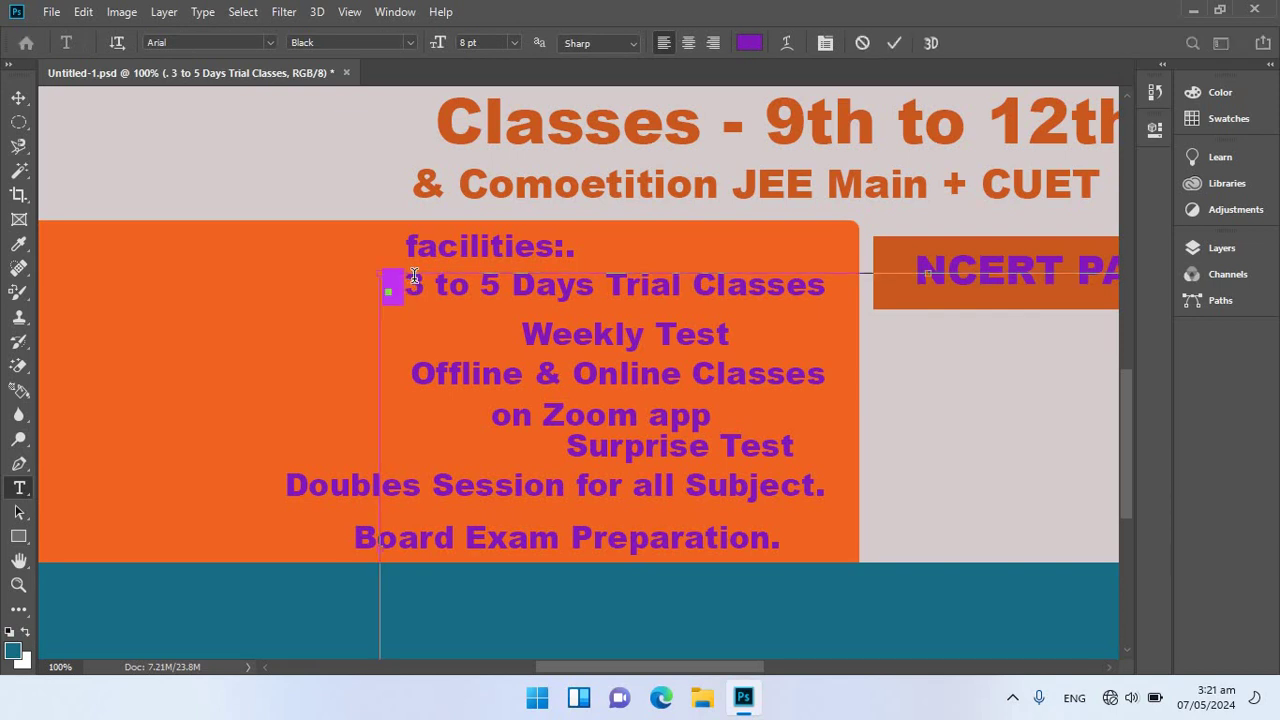
{"action": "key", "text": "BackSpace"}
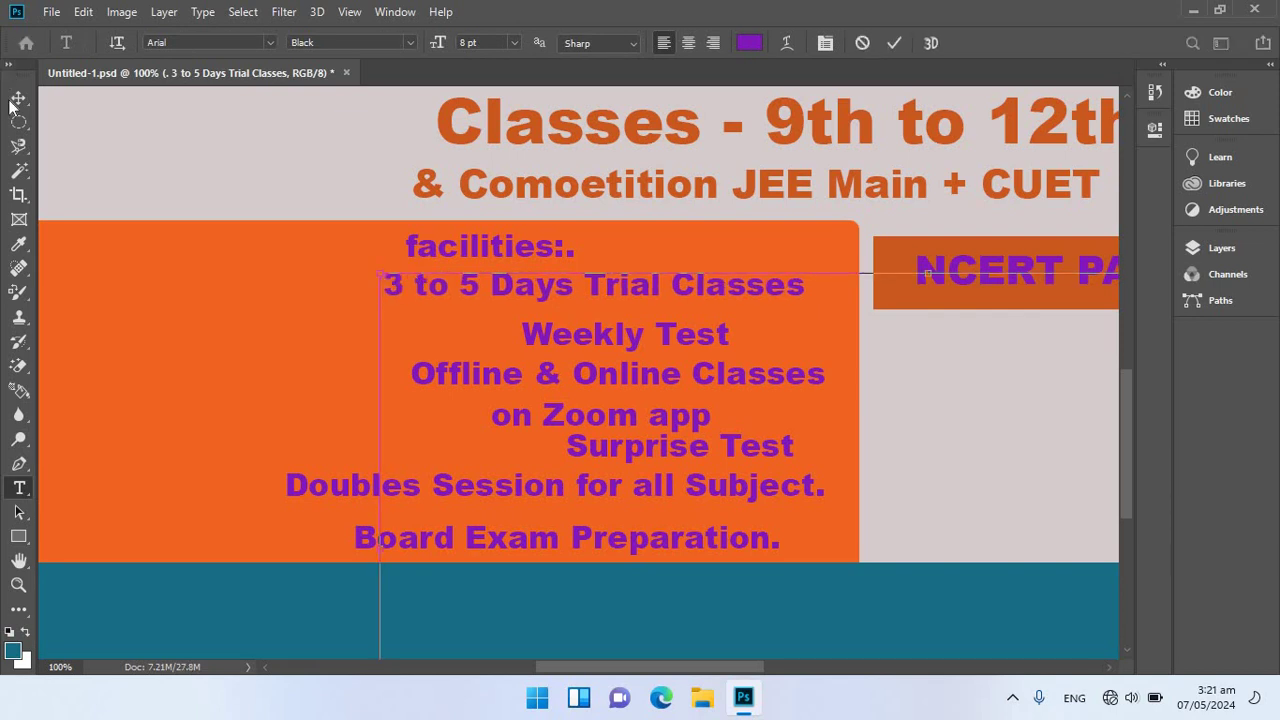
{"action": "left_click", "coordinate": [18, 98]}
{"action": "left_click_drag", "start_coordinate": [482, 288], "coordinate": [493, 288]}
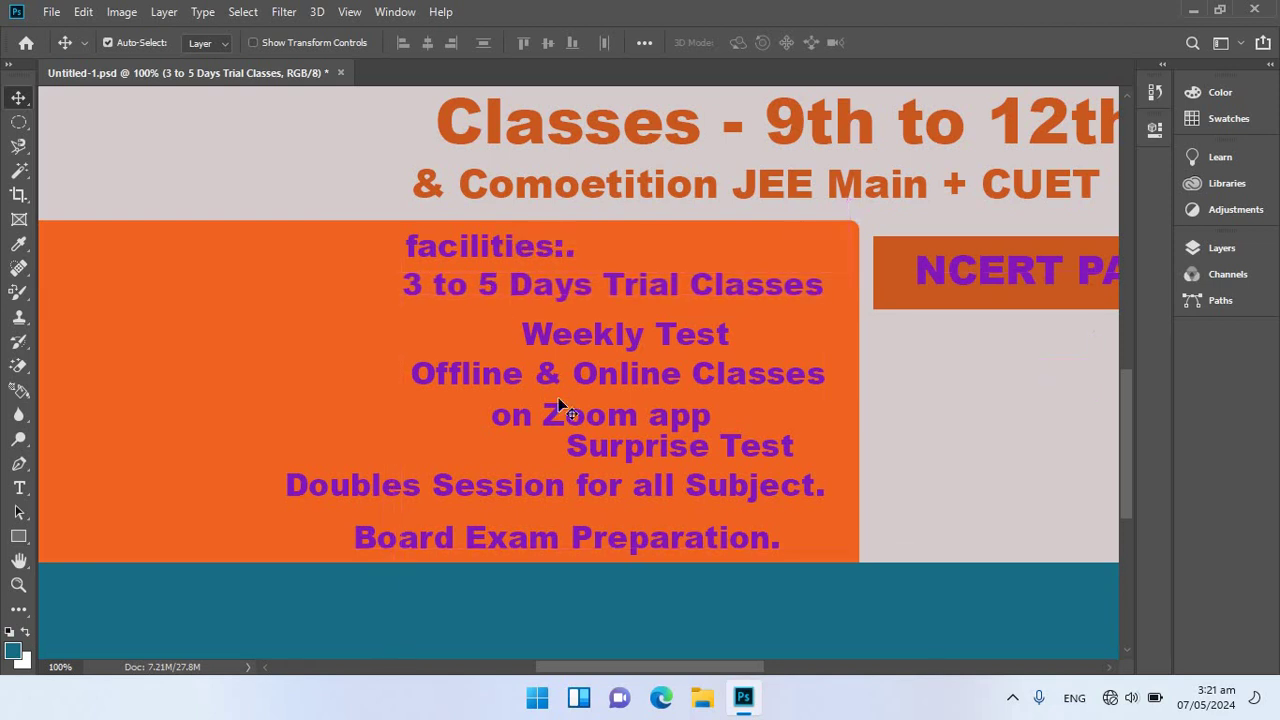
- Align 'Weekly Test' and 'Offline & Online Classes' left beneath the Trial Classes line
{"action": "right_click", "coordinate": [548, 336]}
{"action": "left_click", "coordinate": [556, 343]}
{"action": "left_click_drag", "start_coordinate": [546, 336], "coordinate": [426, 331]}
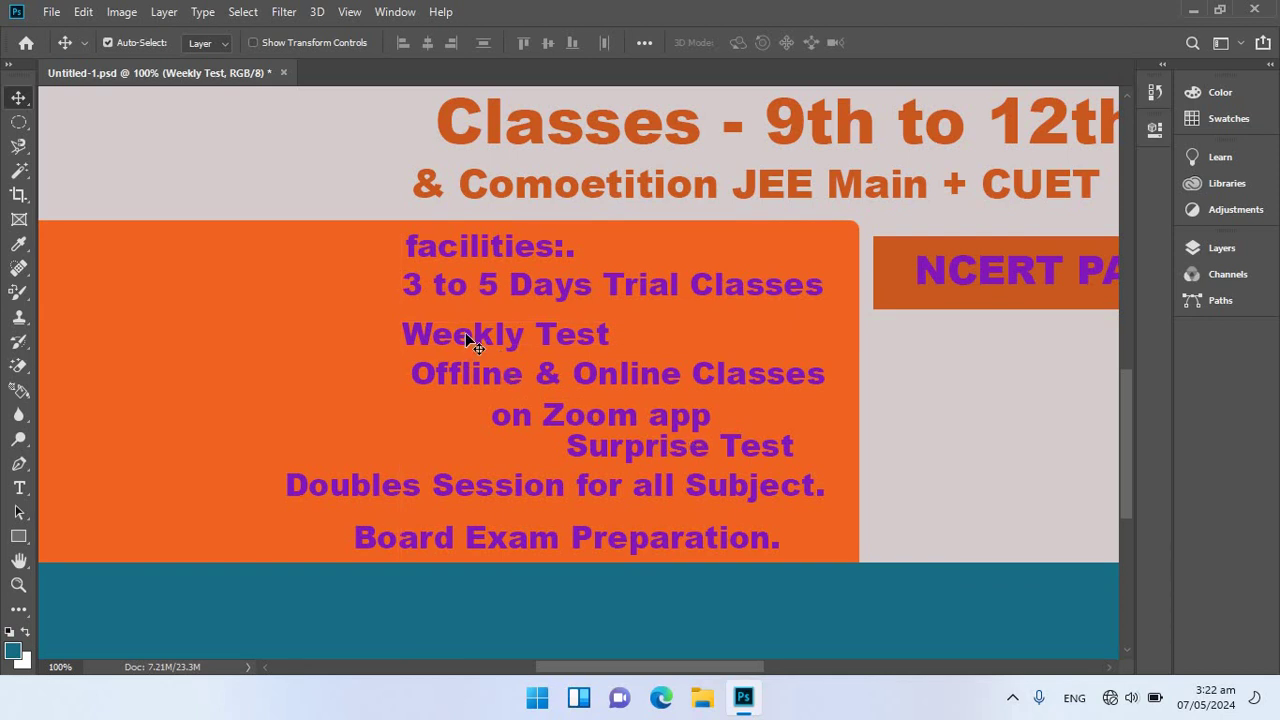
{"action": "left_click_drag", "start_coordinate": [465, 333], "coordinate": [465, 326]}
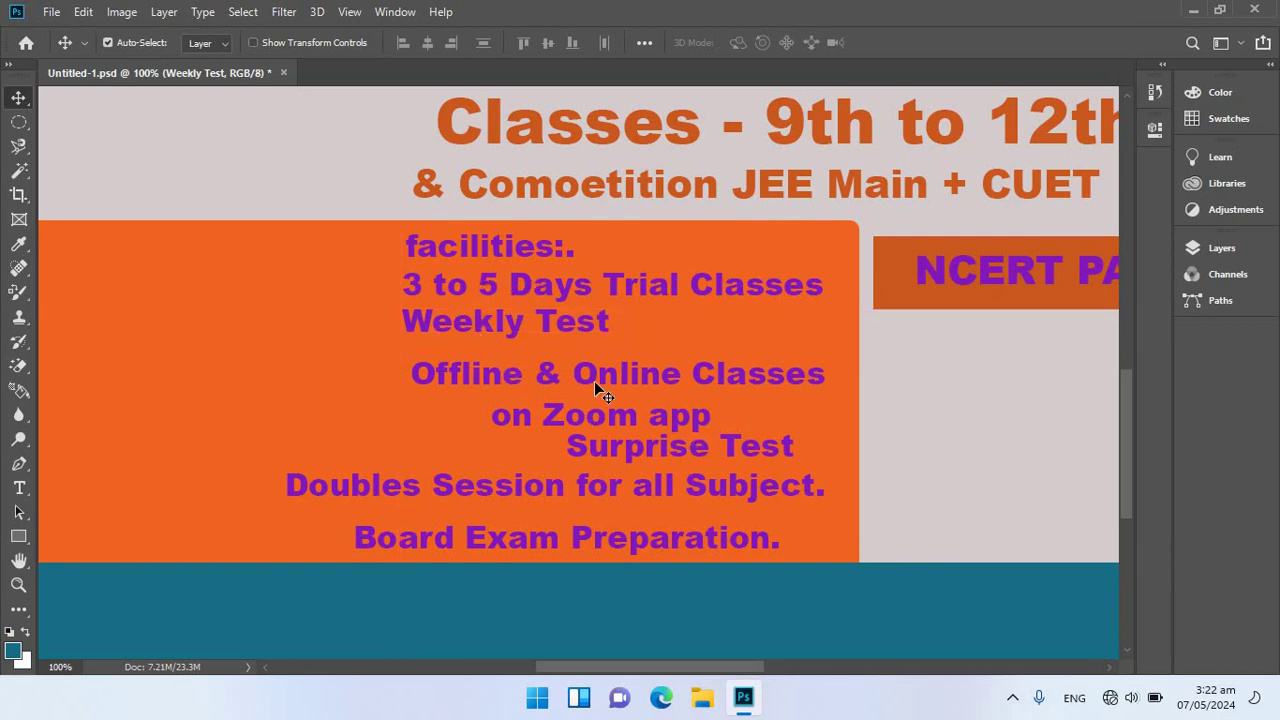
{"action": "right_click", "coordinate": [480, 367]}
{"action": "left_click", "coordinate": [520, 375]}
{"action": "mouse_move", "coordinate": [476, 374]}
{"action": "left_mouse_down"}
{"action": "mouse_move", "coordinate": [460, 368]}
{"action": "mouse_move", "coordinate": [471, 358]}
{"action": "left_mouse_up"}
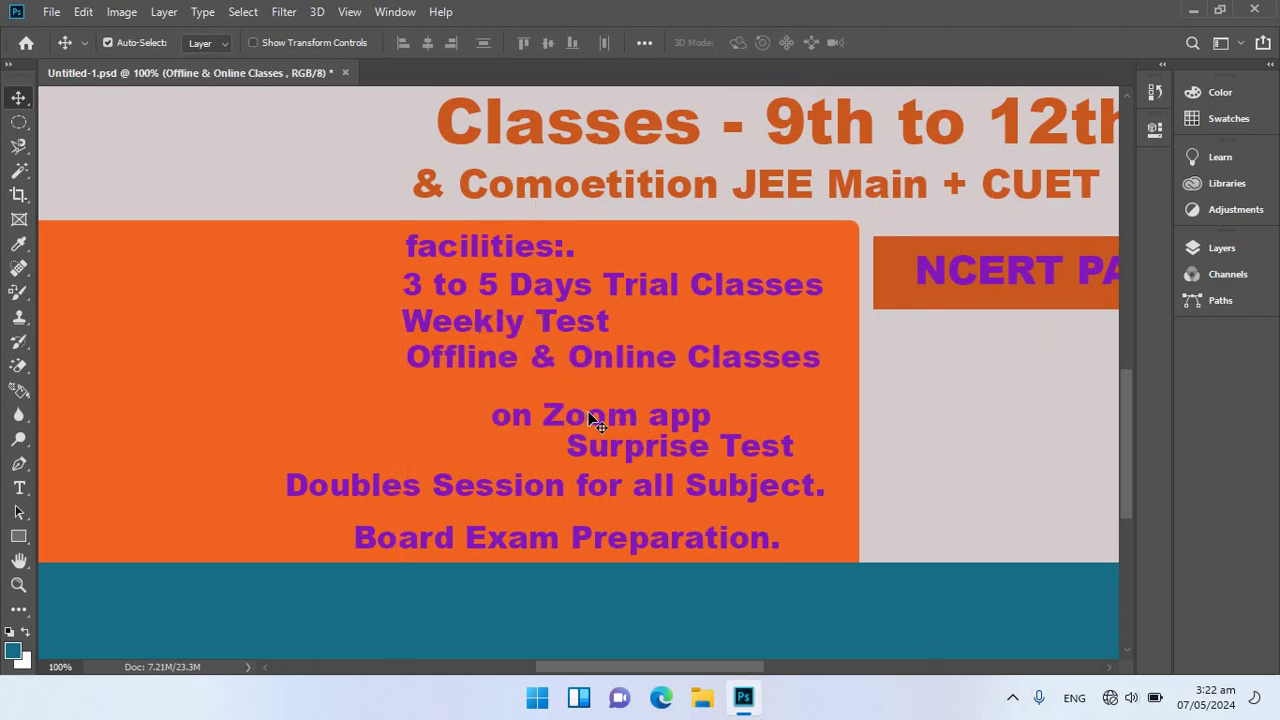
{"action": "key", "text": "Left"}
{"action": "key", "text": "Left"}
- Move 'on Zoom app' into the list and capitalise it to 'On Zoom app'
{"action": "key", "text": "Left"}
{"action": "key", "text": "Left"}
{"action": "key", "text": "Left"}
{"action": "right_click", "coordinate": [516, 413]}
{"action": "left_click", "coordinate": [558, 424]}
{"action": "left_click_drag", "start_coordinate": [503, 419], "coordinate": [424, 400]}
{"action": "key", "text": "Left"}
{"action": "key", "text": "Left"}
{"action": "key", "text": "Left"}
{"action": "key", "text": "Left"}
{"action": "key", "text": "Left"}
{"action": "key", "text": "Left"}
{"action": "key", "text": "Left"}
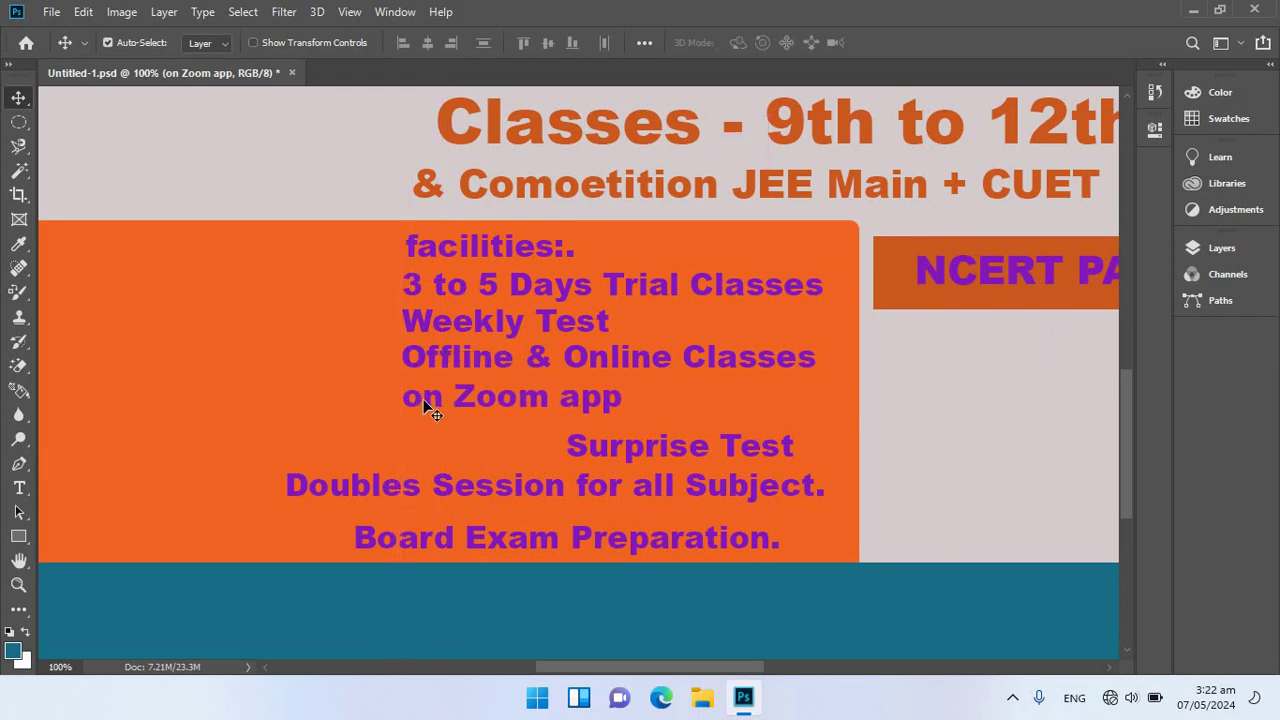
{"action": "double_click", "coordinate": [423, 400]}
{"action": "left_click", "coordinate": [424, 398]}
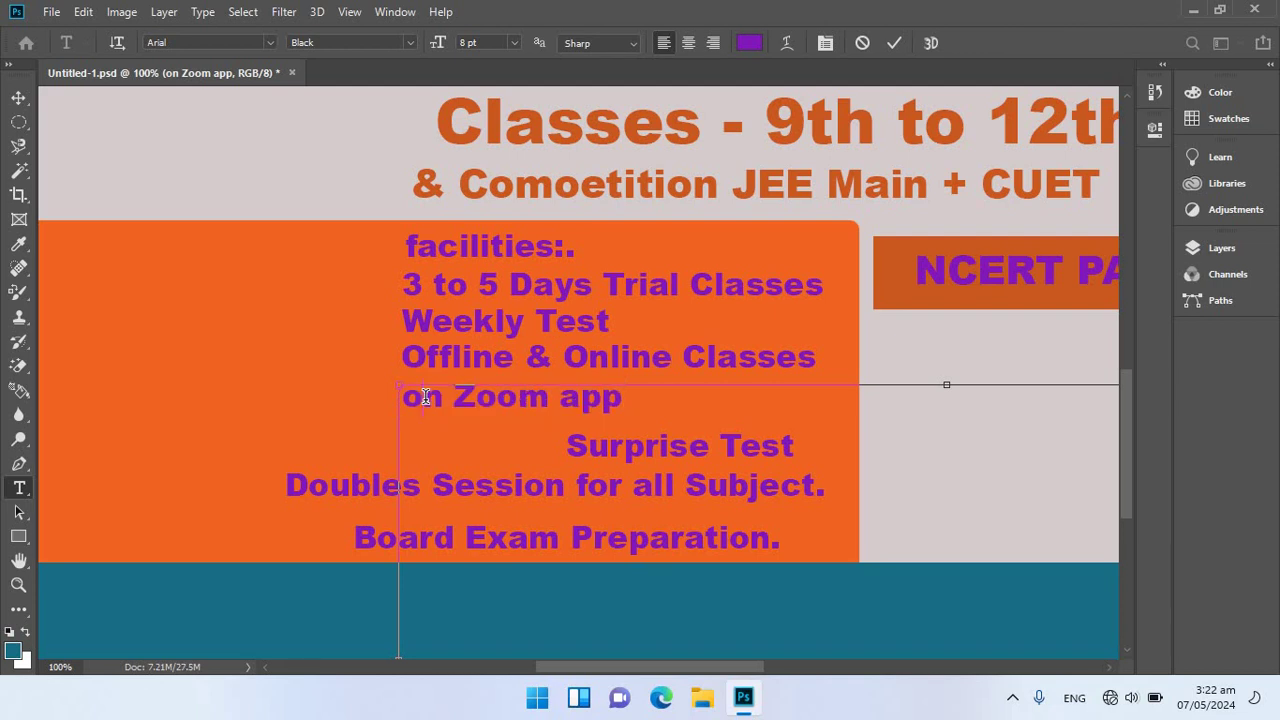
{"action": "left_click_drag", "start_coordinate": [418, 393], "coordinate": [402, 393]}
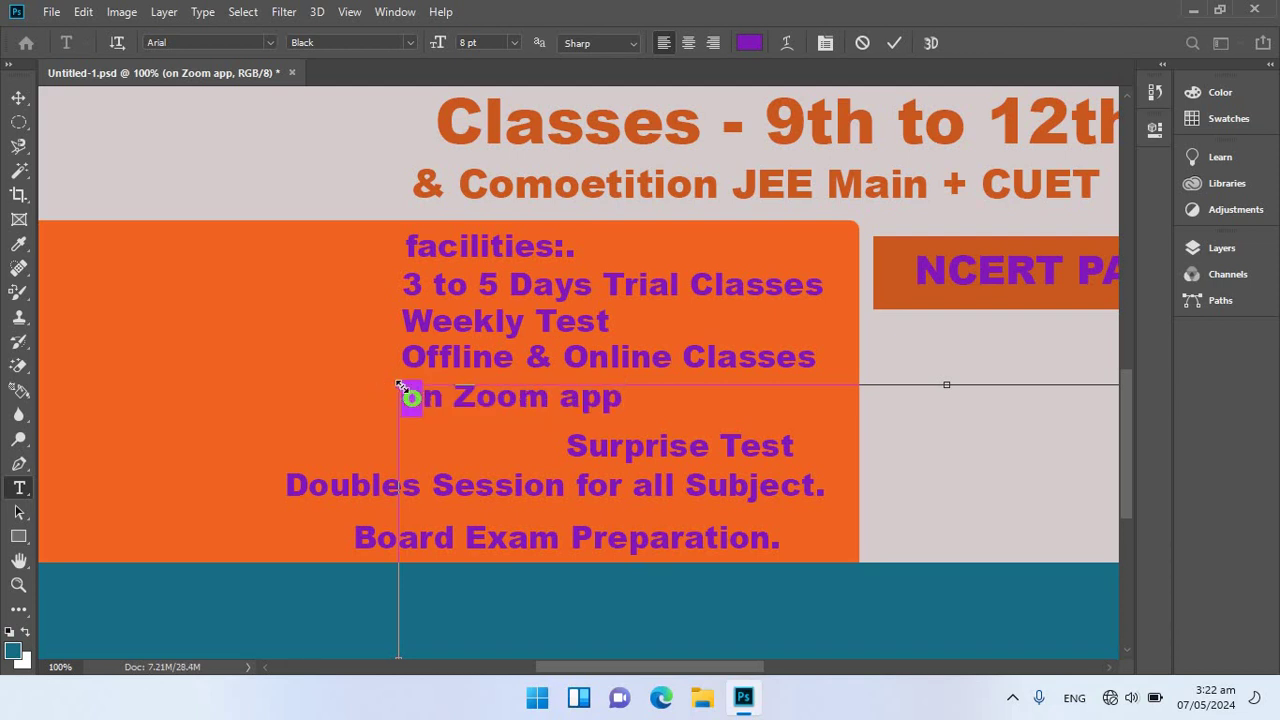
{"action": "type", "text": "O"}
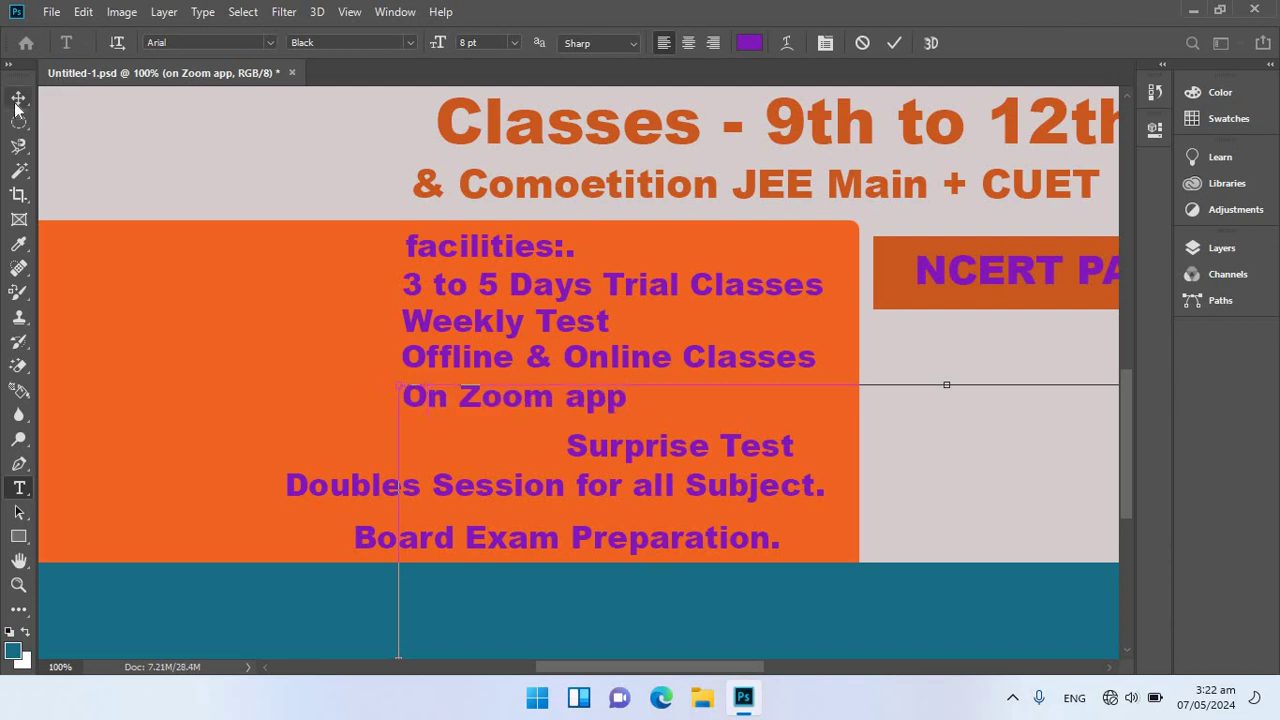
{"action": "left_click", "coordinate": [19, 97]}
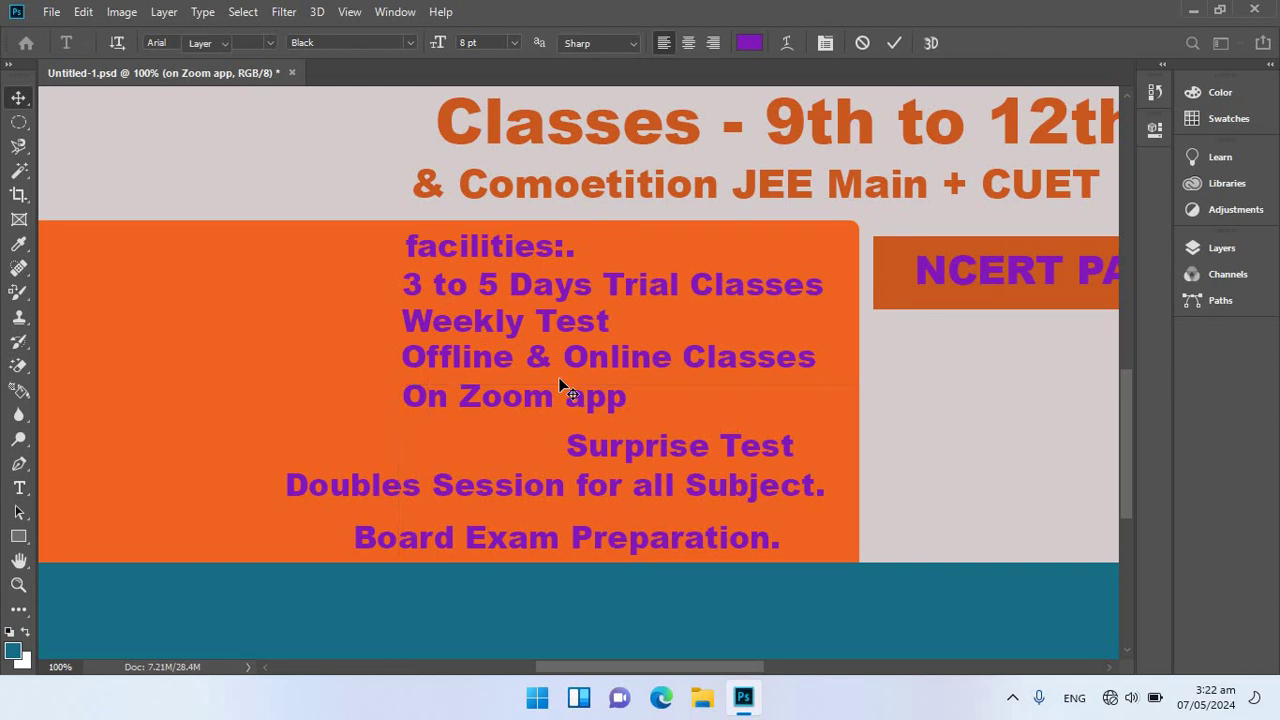
- Move 'Surprise Test' left and space it below 'On Zoom app'
{"action": "right_click", "coordinate": [583, 444]}
{"action": "left_click", "coordinate": [605, 452]}
{"action": "left_click_drag", "start_coordinate": [543, 455], "coordinate": [421, 441]}
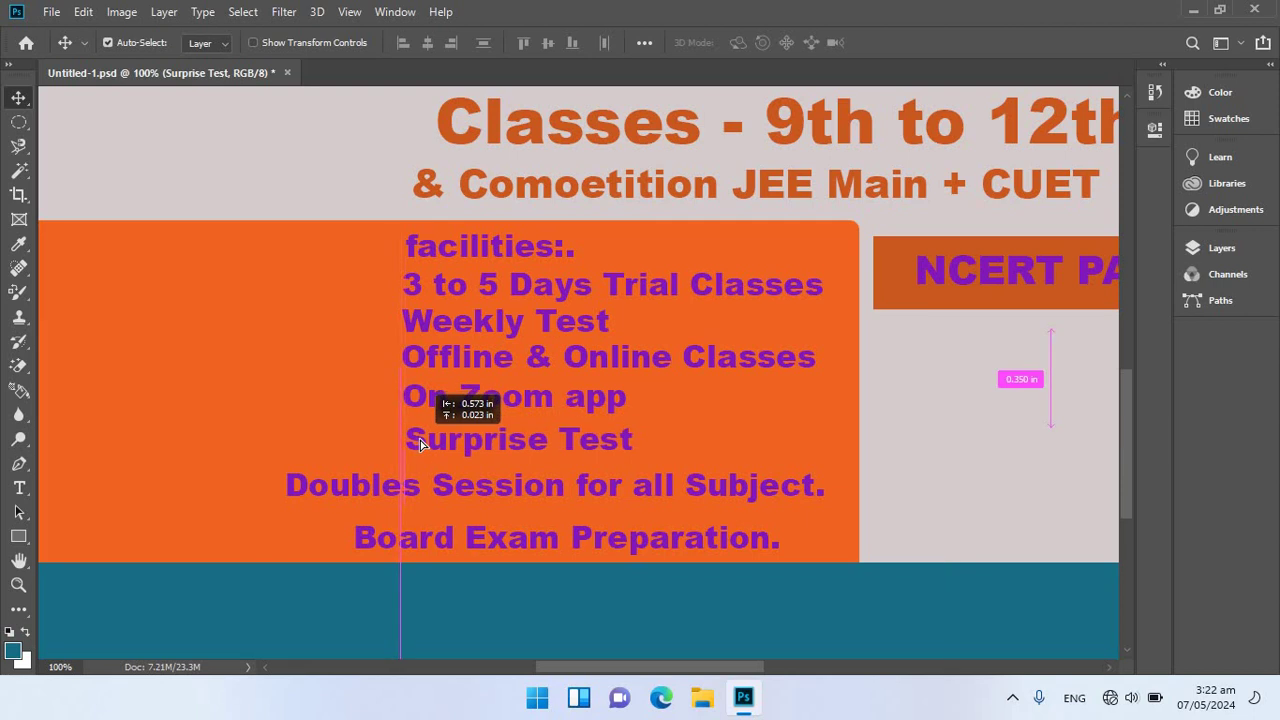
{"action": "left_click_drag", "start_coordinate": [421, 441], "coordinate": [416, 445]}
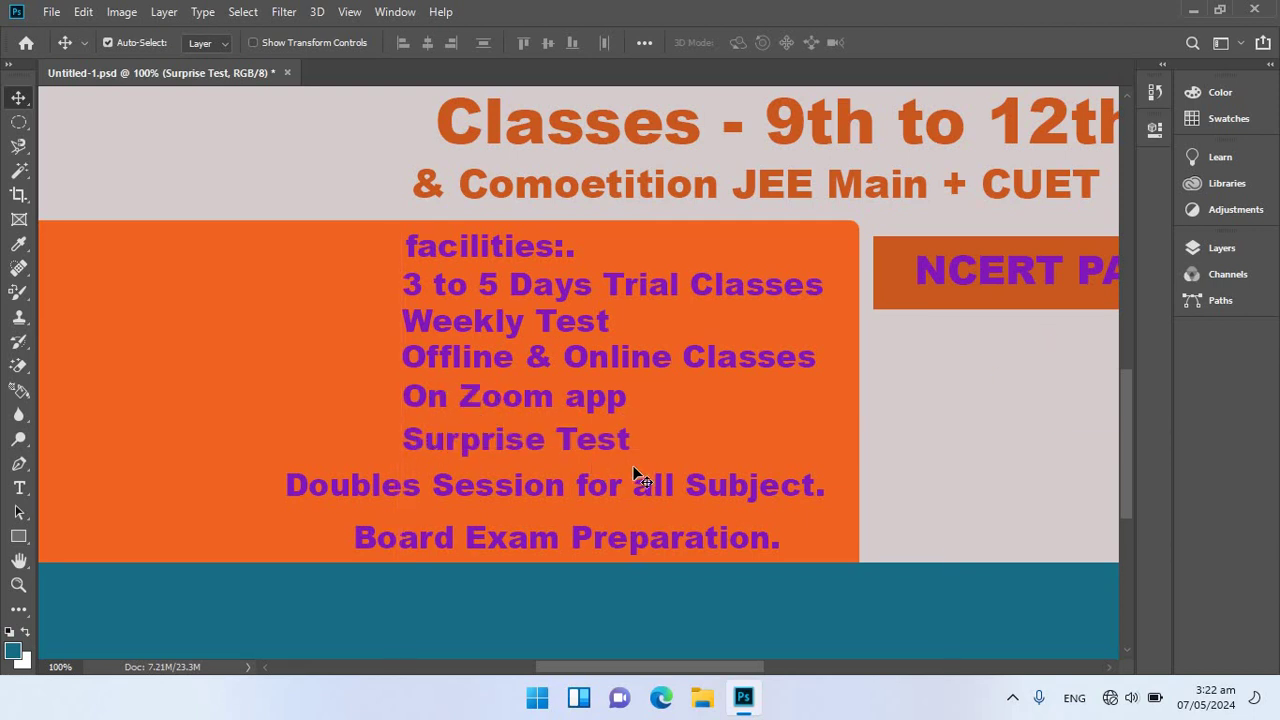
- Check the Weekly Test and Doubles Session layers and shift the orange rectangle slightly
{"action": "right_click", "coordinate": [418, 321]}
{"action": "left_click", "coordinate": [444, 325]}
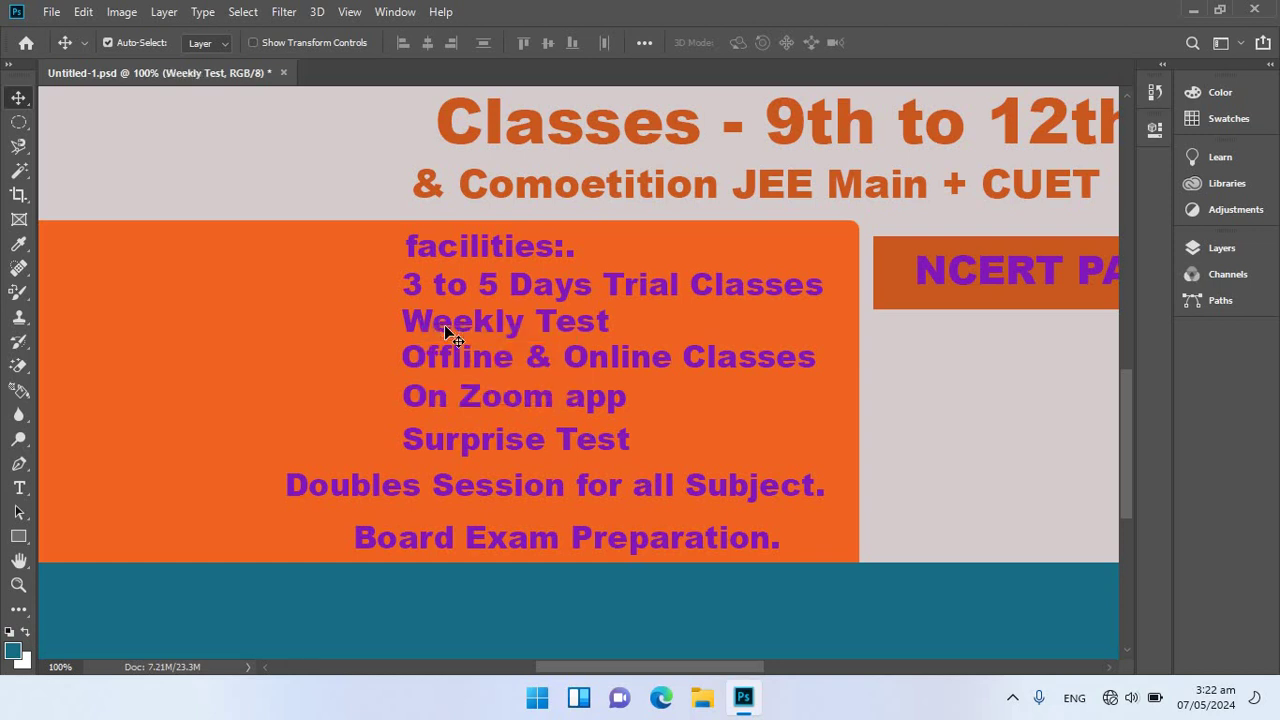
{"action": "right_click", "coordinate": [350, 484]}
{"action": "left_click", "coordinate": [387, 491]}
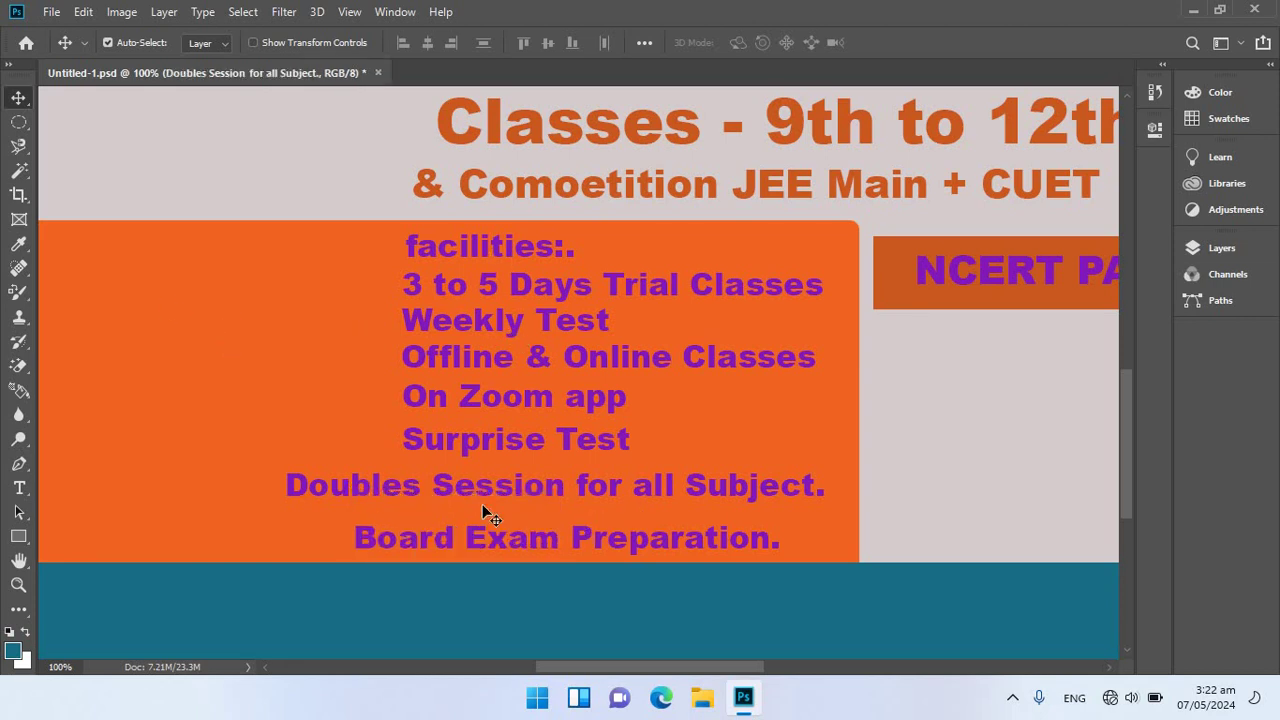
{"action": "right_click", "coordinate": [840, 414]}
{"action": "left_click", "coordinate": [870, 424]}
{"action": "left_click_drag", "start_coordinate": [828, 420], "coordinate": [818, 421]}
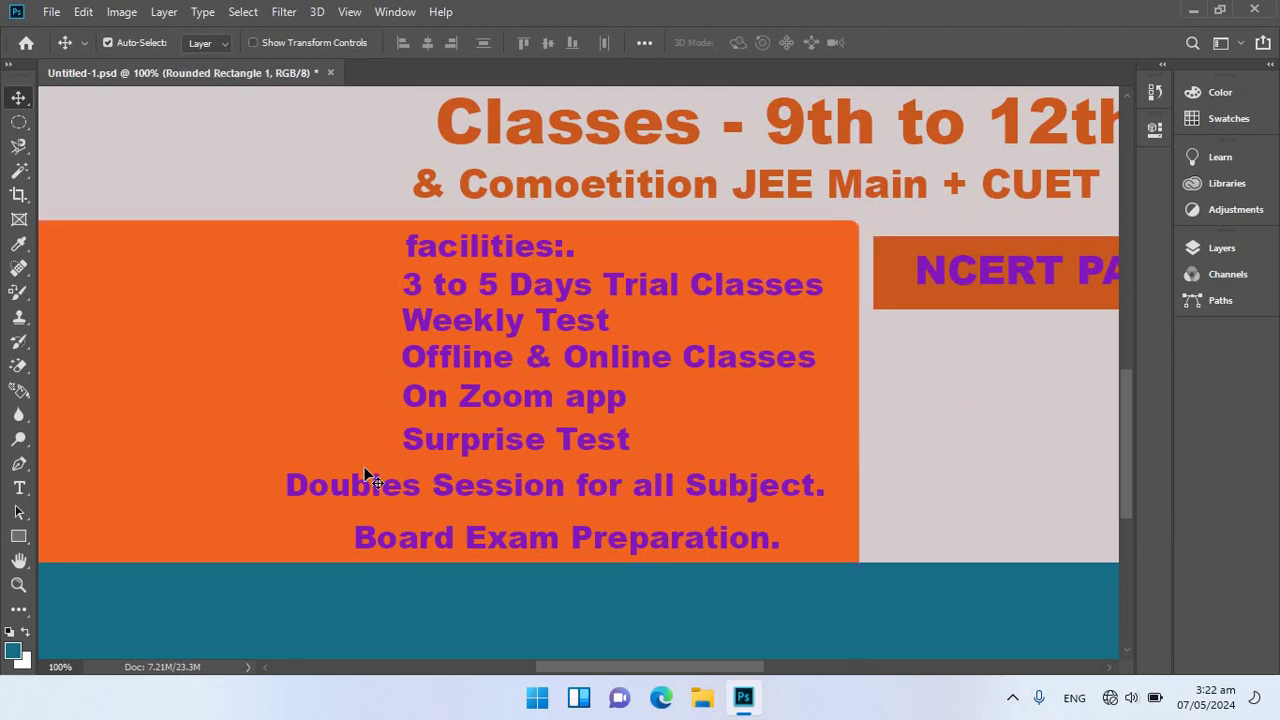
{"action": "mouse_move", "coordinate": [440, 435]}
{"action": "left_mouse_down"}
{"action": "mouse_move", "coordinate": [725, 403]}
{"action": "mouse_move", "coordinate": [563, 429]}
{"action": "mouse_move", "coordinate": [706, 411]}
{"action": "mouse_move", "coordinate": [734, 420]}
{"action": "mouse_move", "coordinate": [627, 455]}
{"action": "mouse_move", "coordinate": [457, 449]}
{"action": "left_mouse_up"}
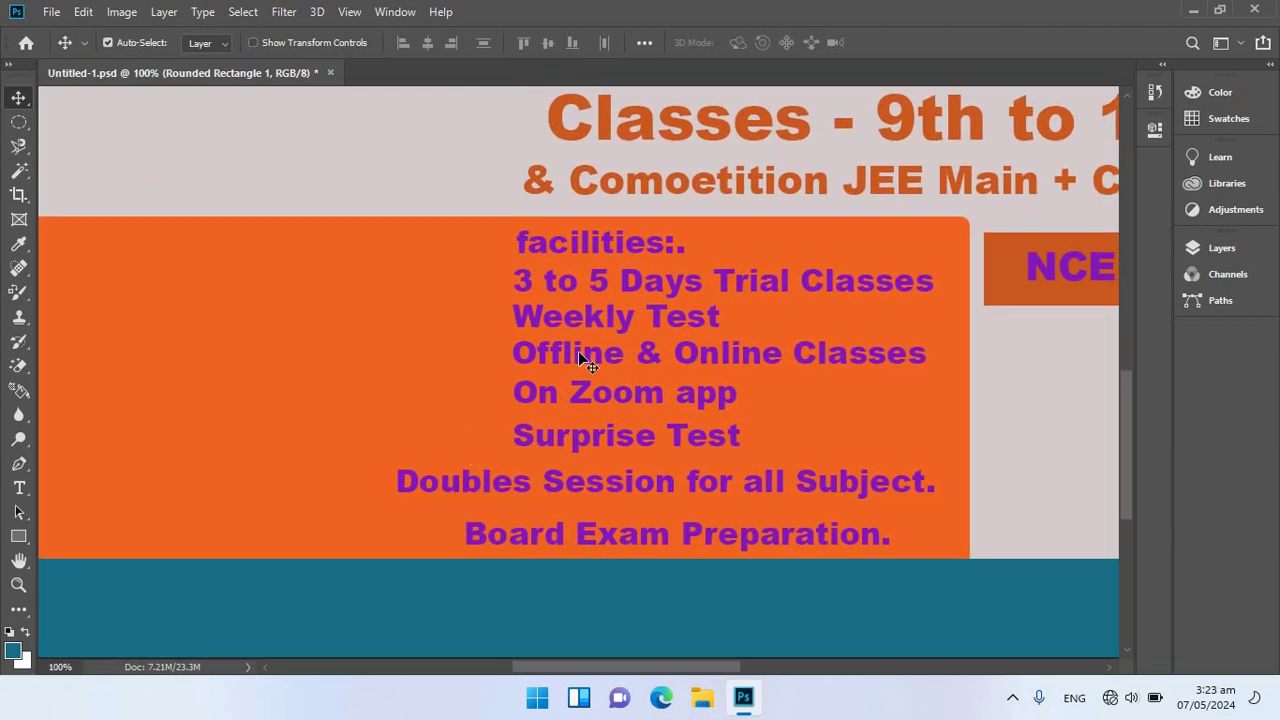
- Reposition the 'facilities:.' heading further left at the top of the list
{"action": "right_click", "coordinate": [565, 256]}
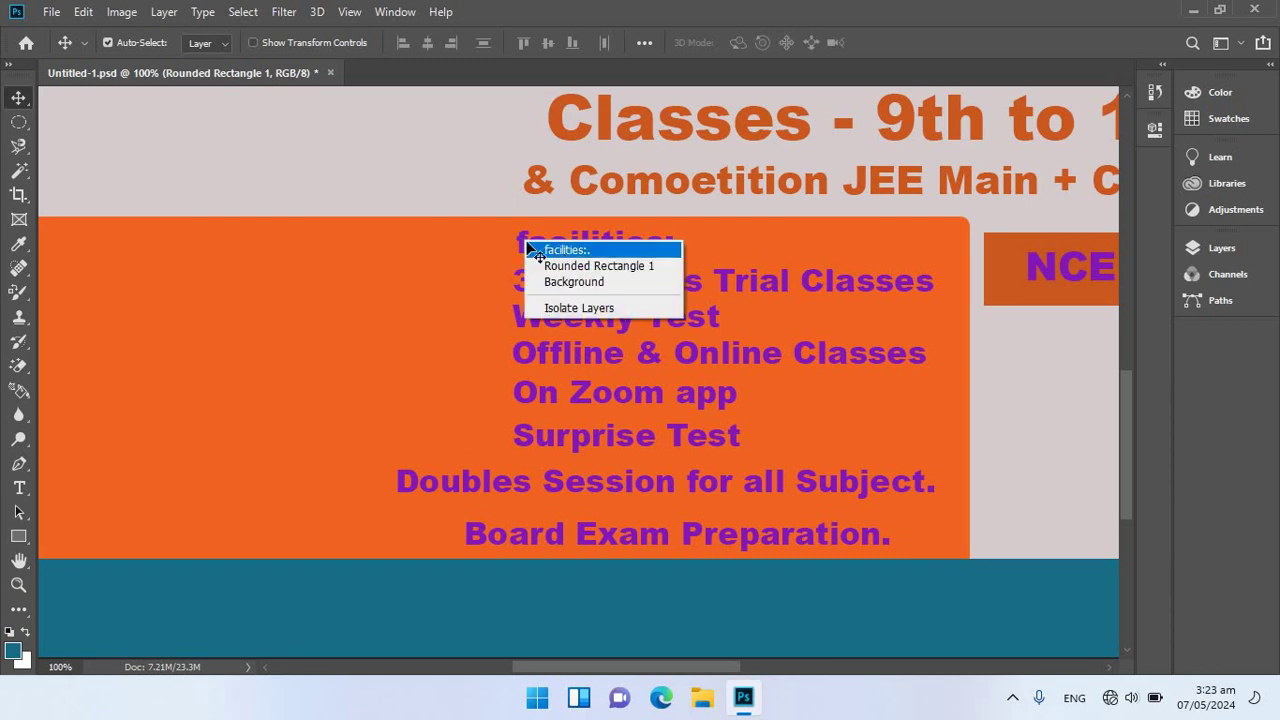
{"action": "left_click", "coordinate": [570, 249]}
{"action": "left_click_drag", "start_coordinate": [532, 248], "coordinate": [408, 268]}
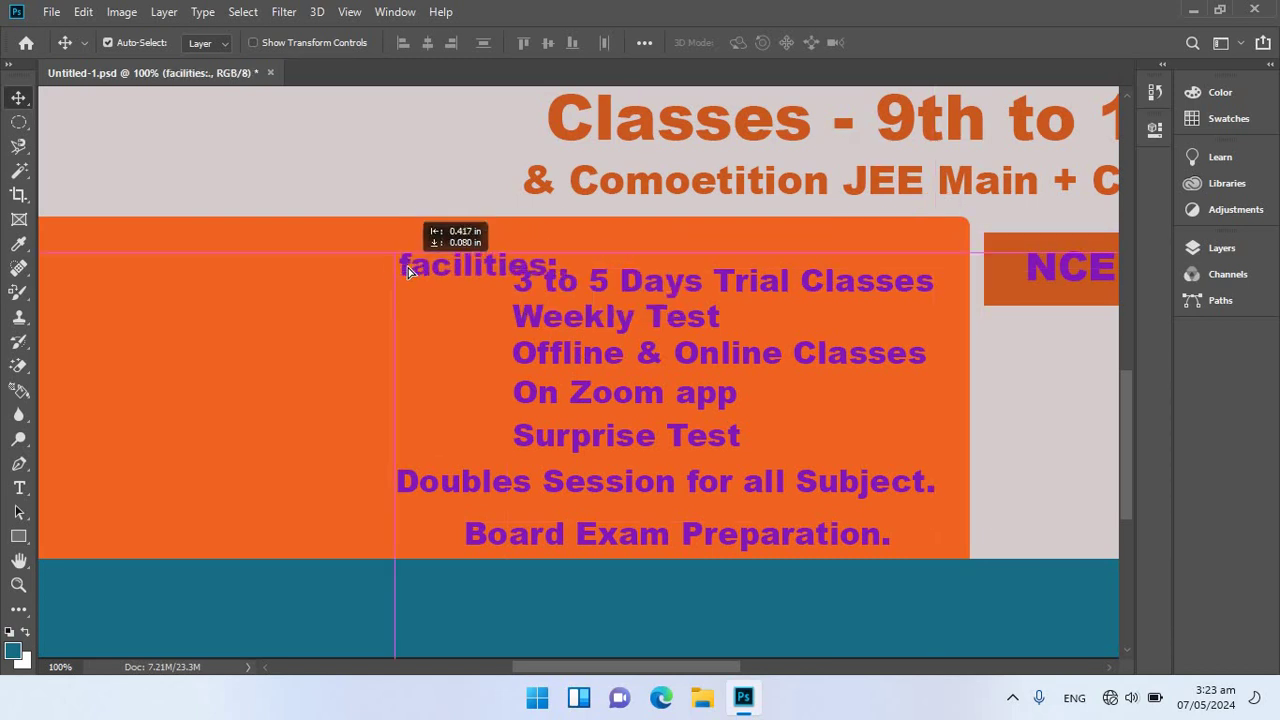
{"action": "right_click", "coordinate": [530, 291]}
{"action": "left_click_drag", "start_coordinate": [459, 262], "coordinate": [463, 245]}
- Move the Trial Classes and Weekly Test lines left under the heading
{"action": "right_click", "coordinate": [529, 285]}
{"action": "left_click", "coordinate": [535, 290]}
{"action": "mouse_move", "coordinate": [532, 300]}
{"action": "left_mouse_down"}
{"action": "mouse_move", "coordinate": [415, 296]}
{"action": "mouse_move", "coordinate": [503, 310]}
{"action": "left_mouse_up"}
{"action": "right_click", "coordinate": [518, 315]}
{"action": "left_click", "coordinate": [535, 322]}
{"action": "mouse_move", "coordinate": [425, 320]}
{"action": "left_mouse_down"}
{"action": "mouse_move", "coordinate": [607, 369]}
{"action": "mouse_move", "coordinate": [427, 382]}
{"action": "left_mouse_up"}
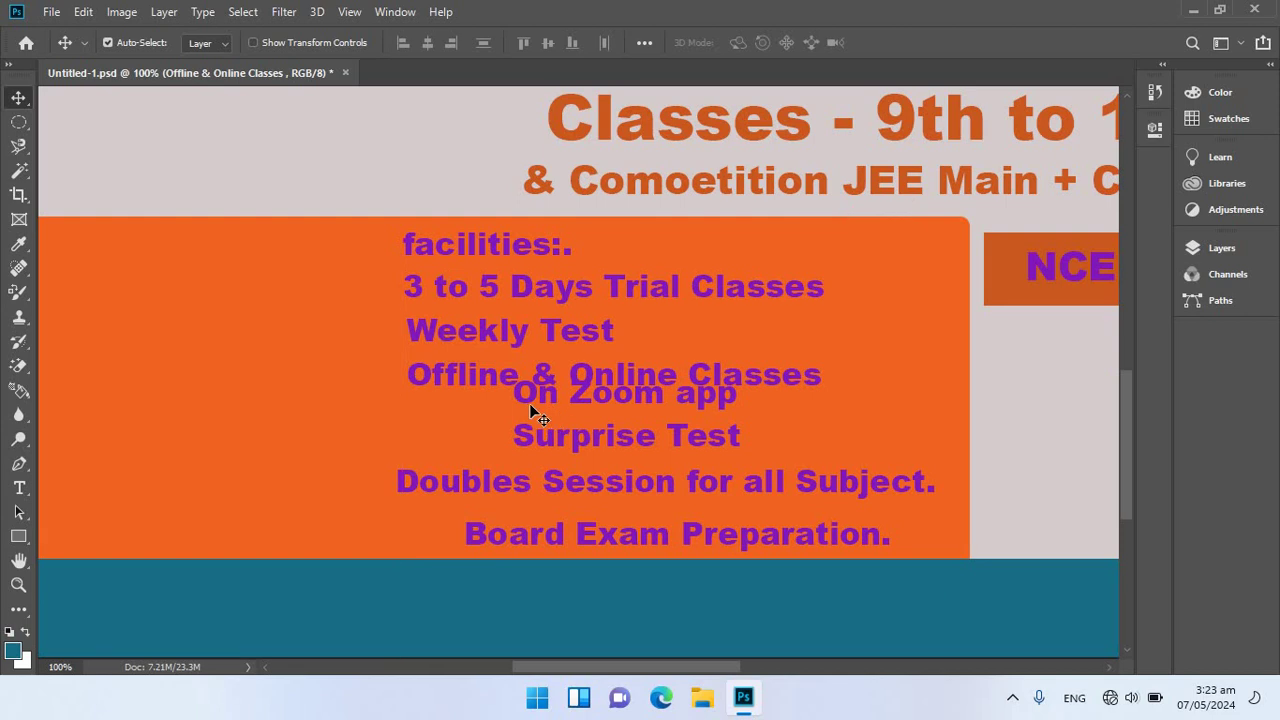
{"action": "key", "text": "Up"}
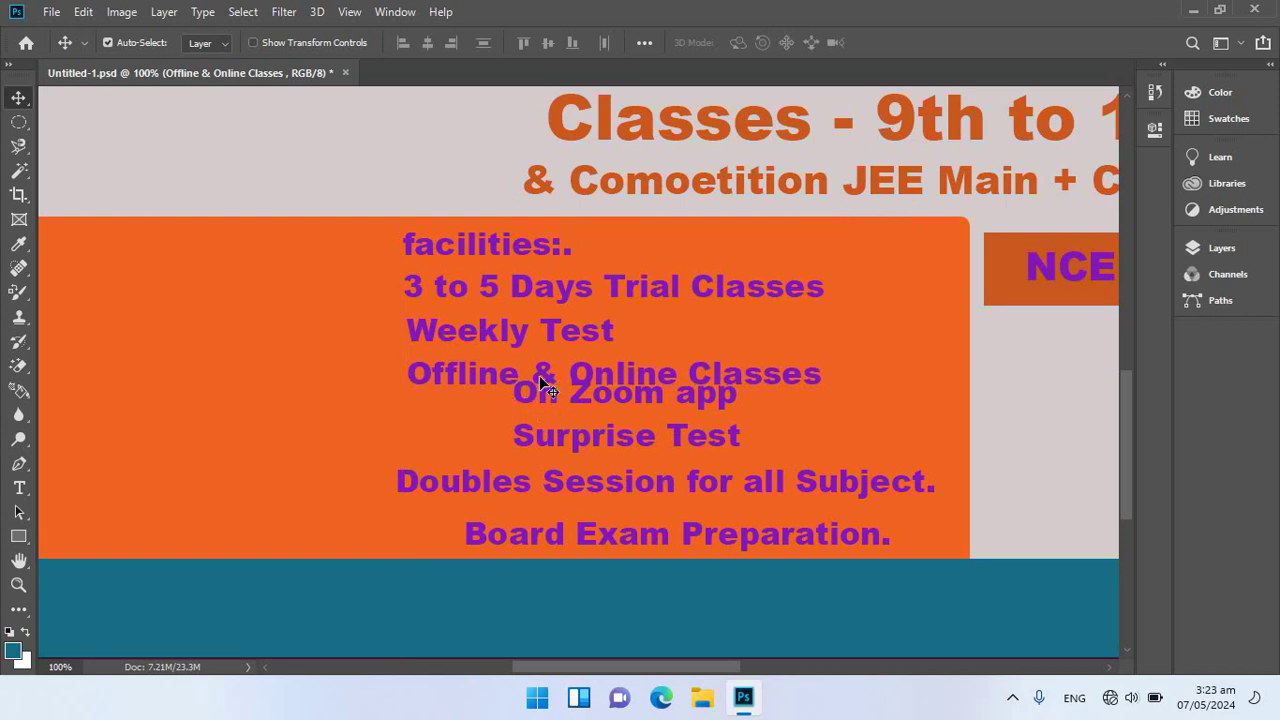
- Bring 'On Zoom app' and 'Surprise Test' into the list column
{"action": "right_click", "coordinate": [527, 395]}
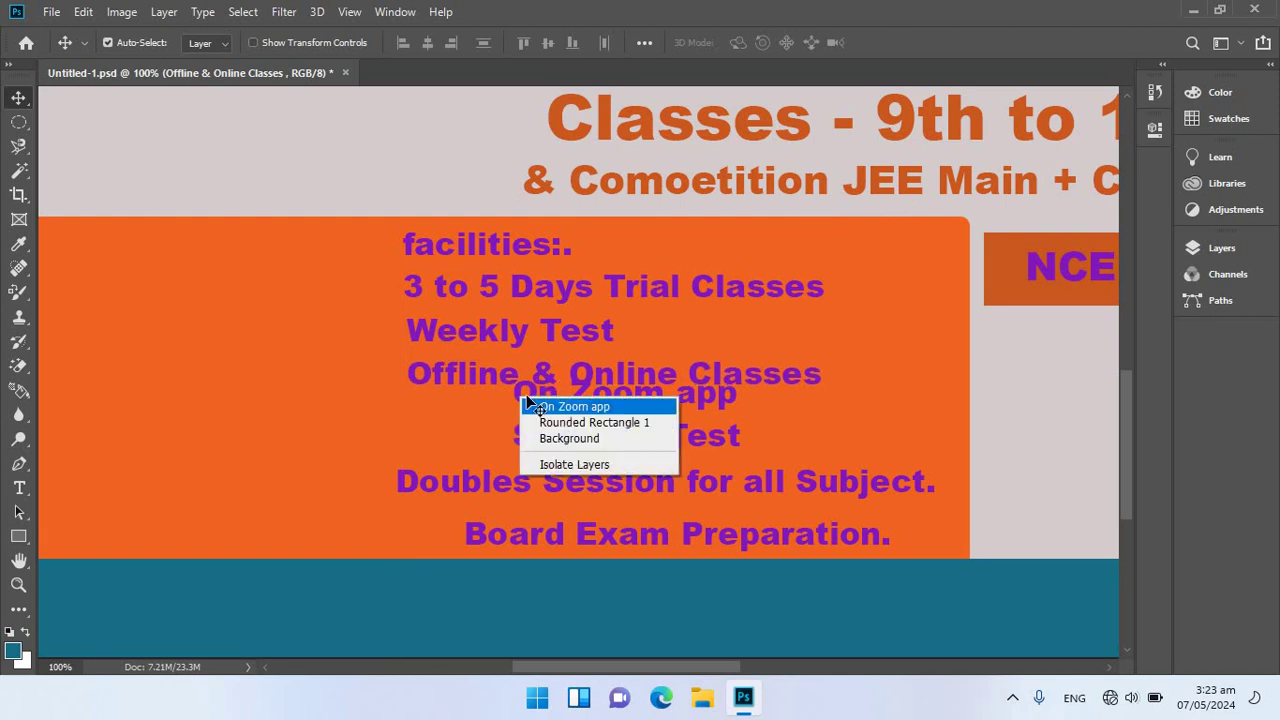
{"action": "left_click", "coordinate": [530, 404]}
{"action": "left_click_drag", "start_coordinate": [515, 397], "coordinate": [412, 421]}
{"action": "right_click", "coordinate": [527, 441]}
{"action": "left_click", "coordinate": [532, 448]}
{"action": "left_click_drag", "start_coordinate": [517, 457], "coordinate": [416, 479]}
- Align 'Doubles Session for all Subject.' and 'Board Exam Preparation.' with the column
{"action": "right_click", "coordinate": [434, 482]}
{"action": "left_click", "coordinate": [440, 486]}
{"action": "left_click_drag", "start_coordinate": [440, 486], "coordinate": [459, 501]}
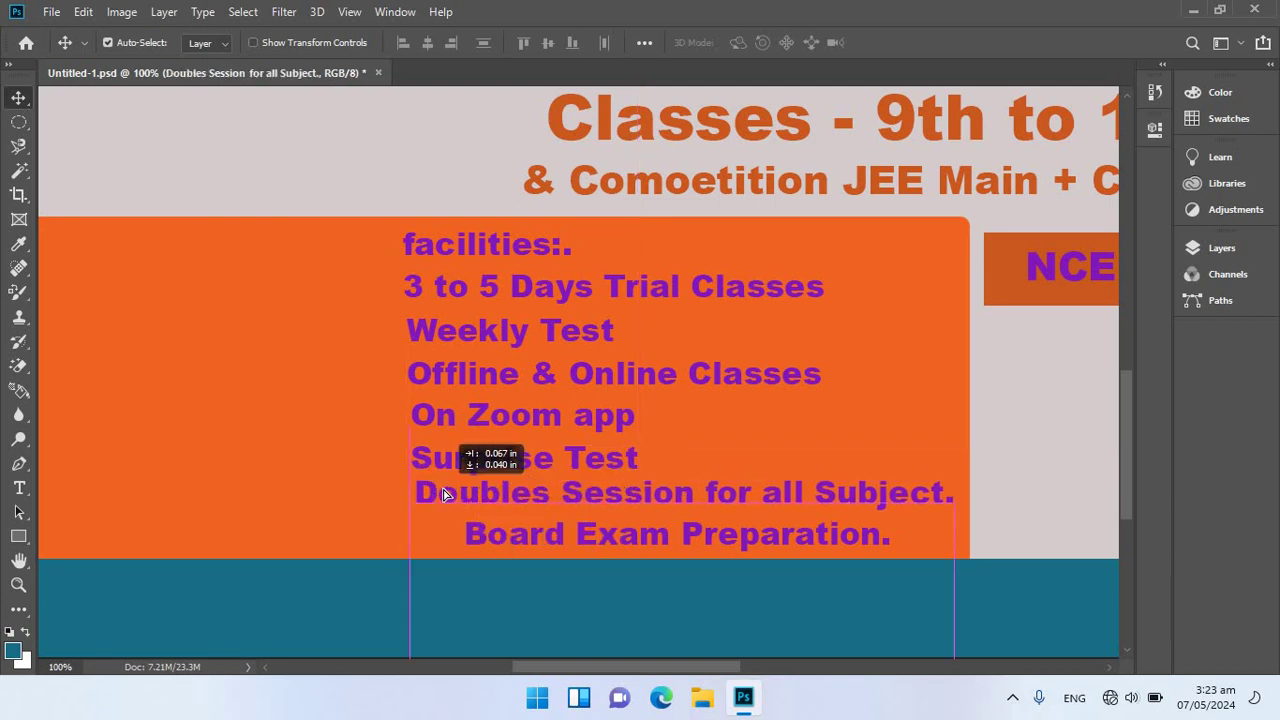
{"action": "right_click", "coordinate": [478, 532]}
{"action": "left_click", "coordinate": [500, 531]}
{"action": "left_click_drag", "start_coordinate": [471, 531], "coordinate": [417, 532]}
- Nudge the 'Surprise Test' line with arrow keys until it sits in line
{"action": "right_click", "coordinate": [424, 489]}
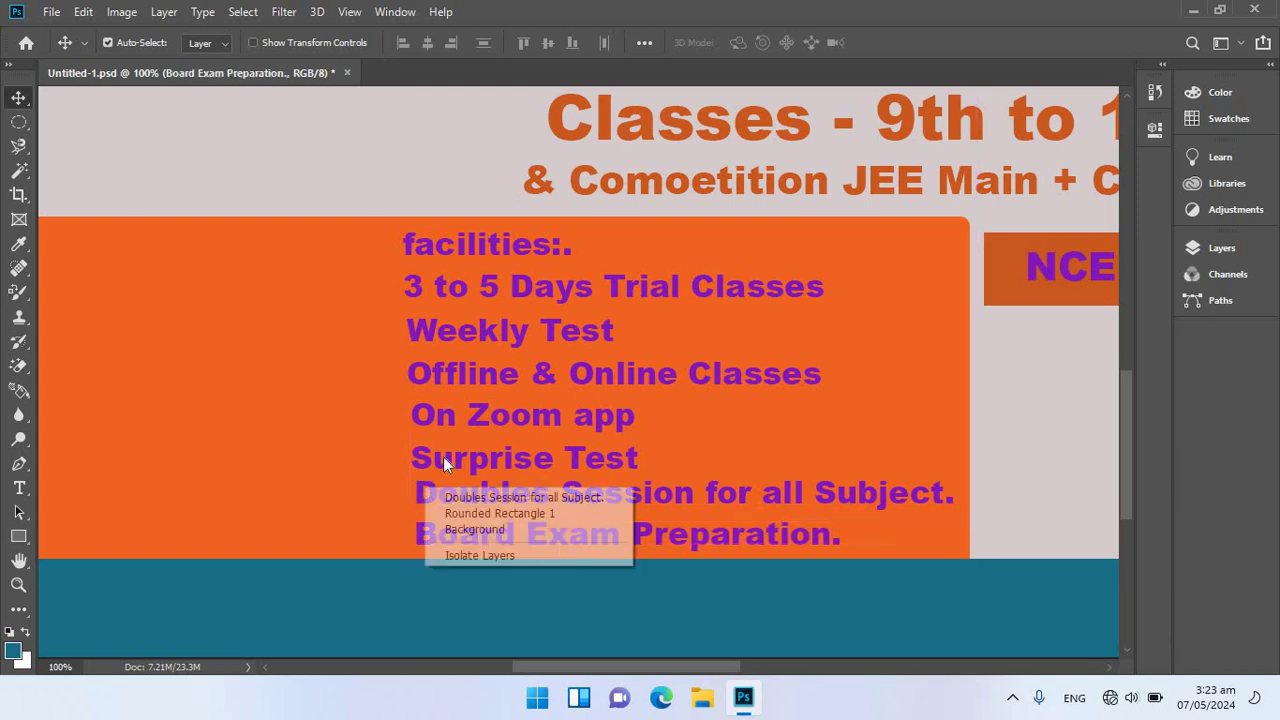
{"action": "right_click", "coordinate": [420, 452]}
{"action": "left_click", "coordinate": [465, 464]}
{"action": "key", "text": "Up"}
{"action": "key", "text": "Up"}
{"action": "key", "text": "Up"}
{"action": "key", "text": "Up"}
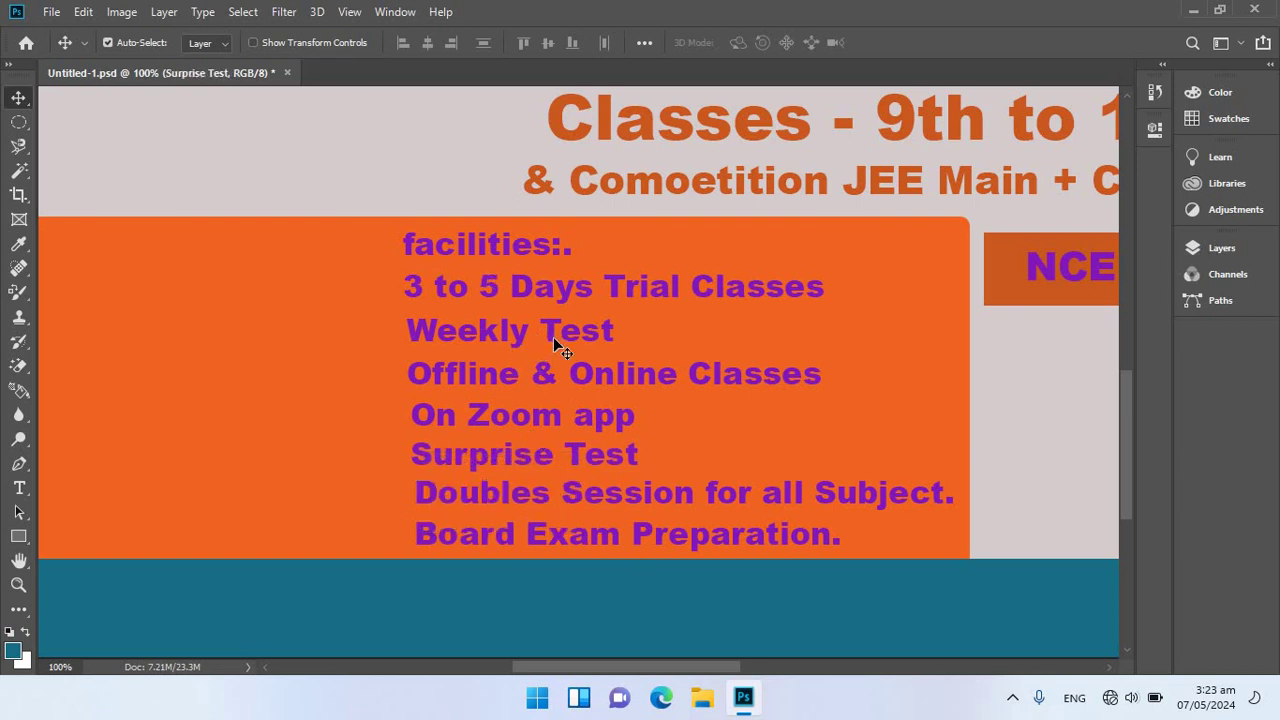
{"action": "key", "text": "Left"}
{"action": "key", "text": "Left"}
{"action": "key", "text": "Right"}
{"action": "key", "text": "Right"}
{"action": "key", "text": "Right"}
{"action": "key", "text": "Right"}
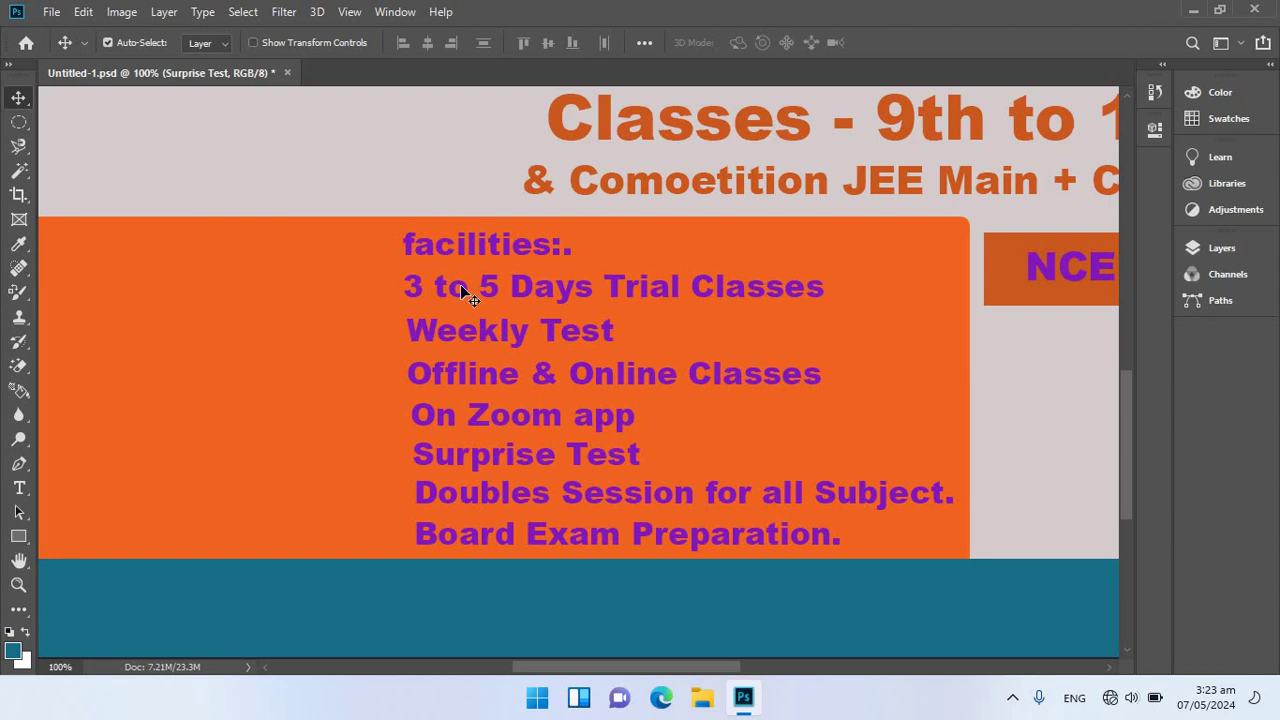
- Recolour the 'facilities:.' heading text to white (ffffff)
{"action": "double_click", "coordinate": [456, 244]}
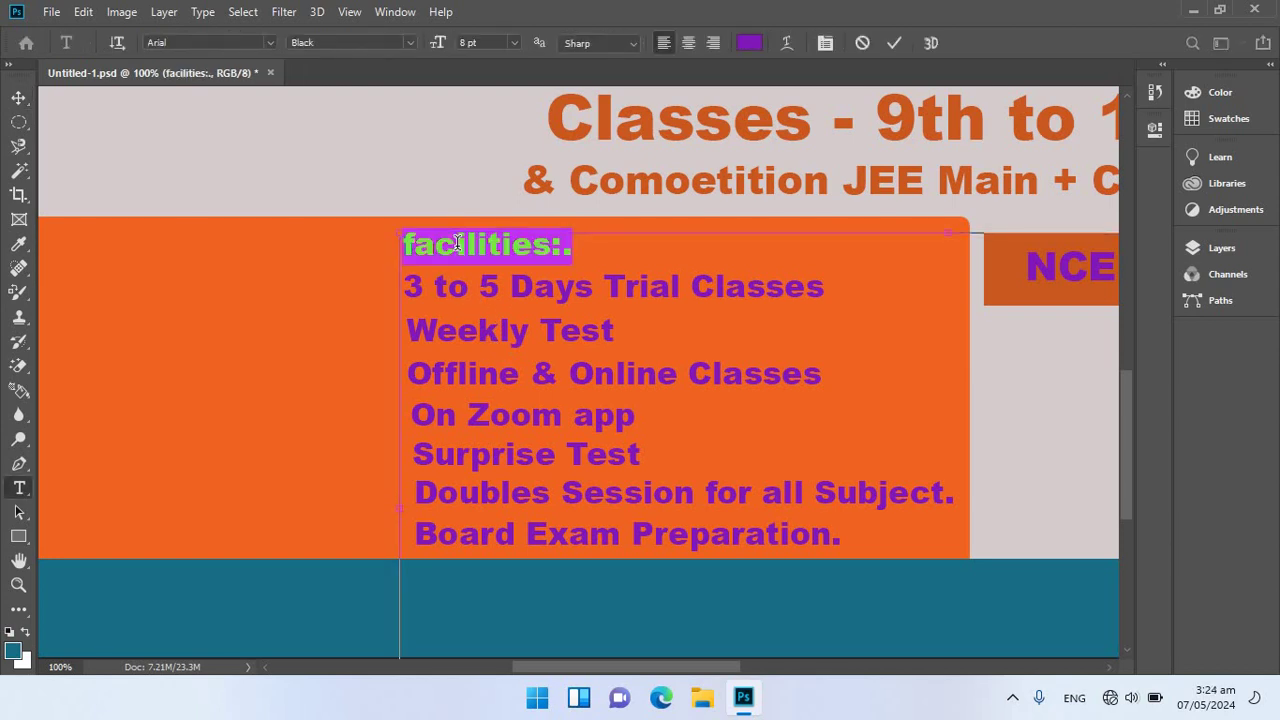
{"action": "left_click", "coordinate": [758, 47]}
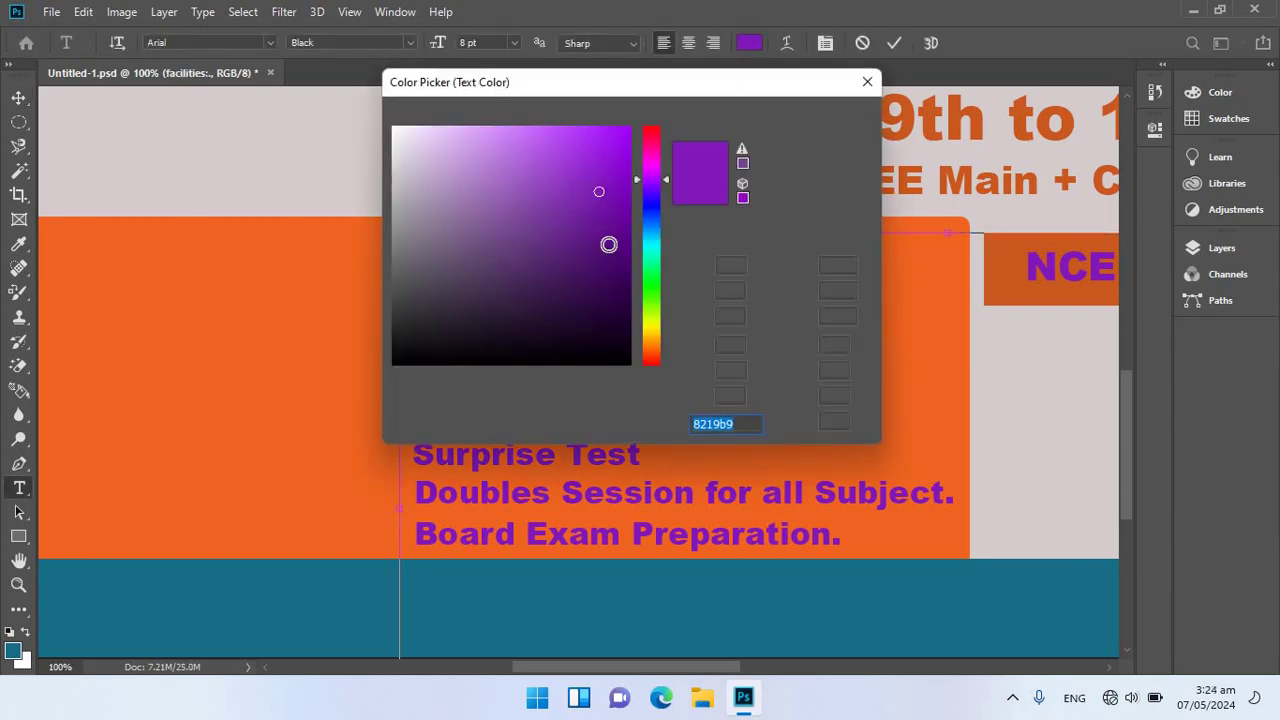
{"action": "left_click", "coordinate": [377, 120]}
{"action": "left_click", "coordinate": [816, 118]}
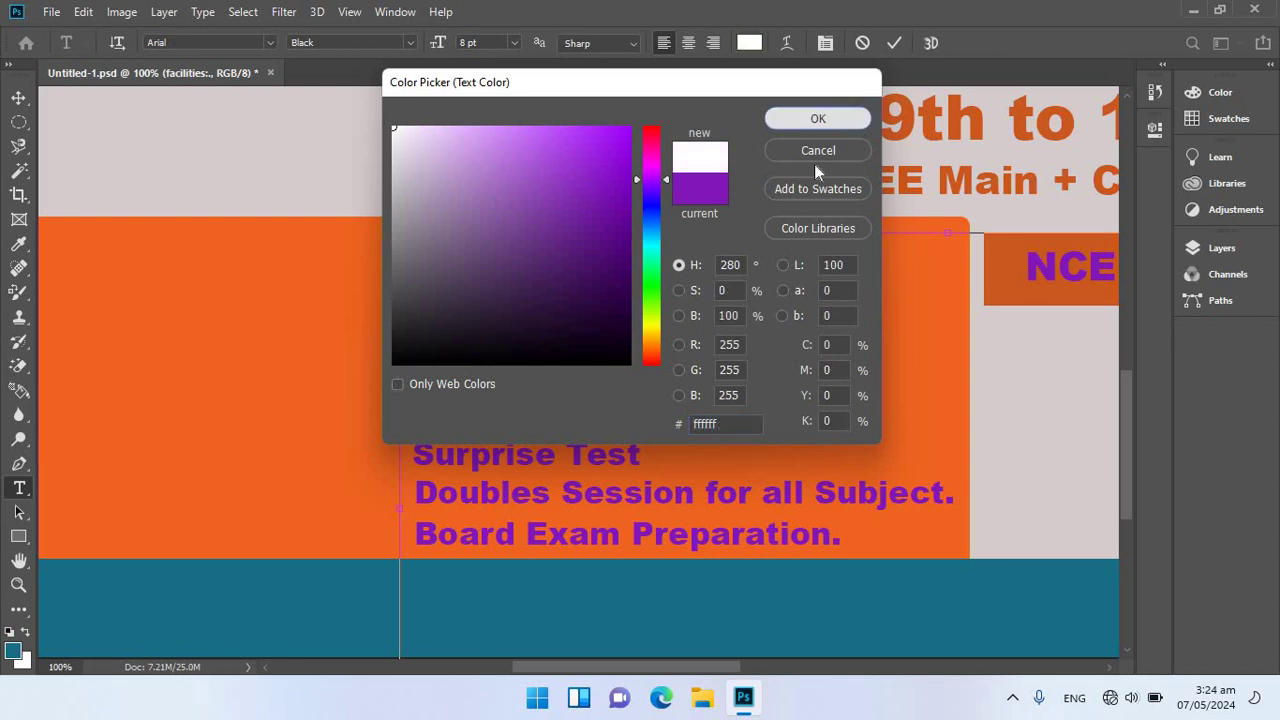
{"action": "left_click", "coordinate": [20, 99]}
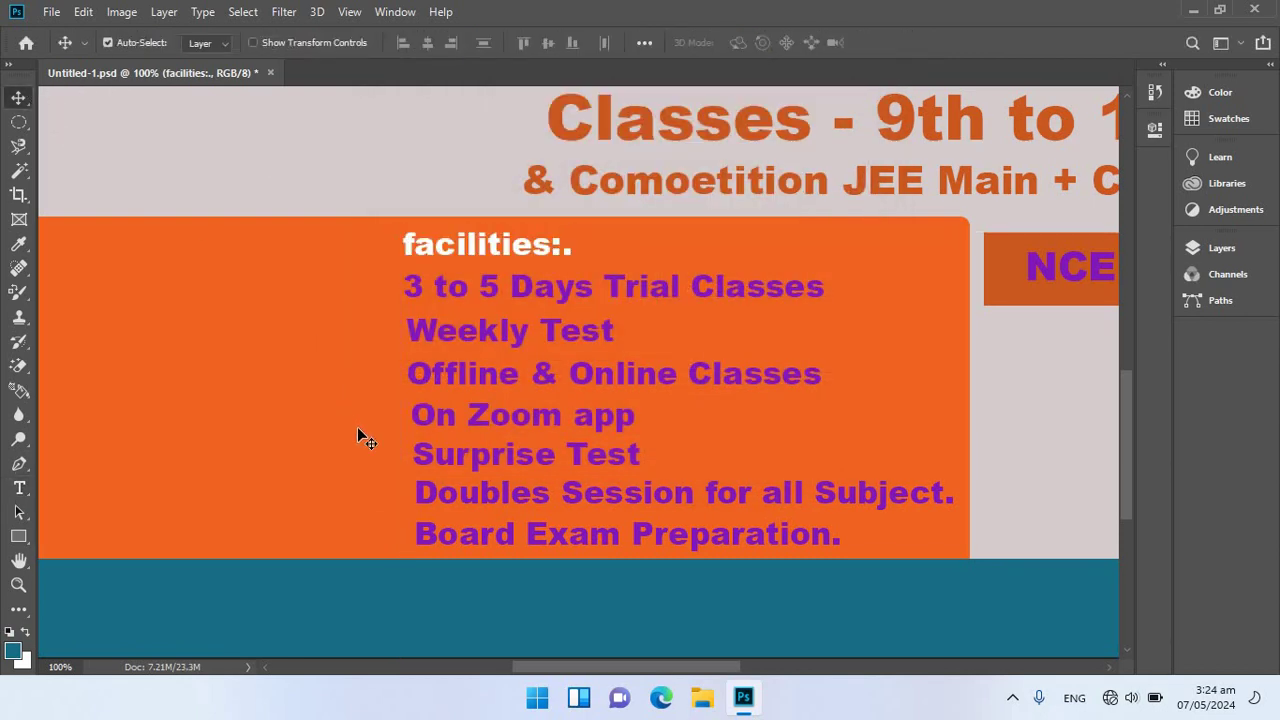
- Recolour the '3 to 5 Days Trial Classes' line to white (ffffff)
{"action": "double_click", "coordinate": [515, 293]}
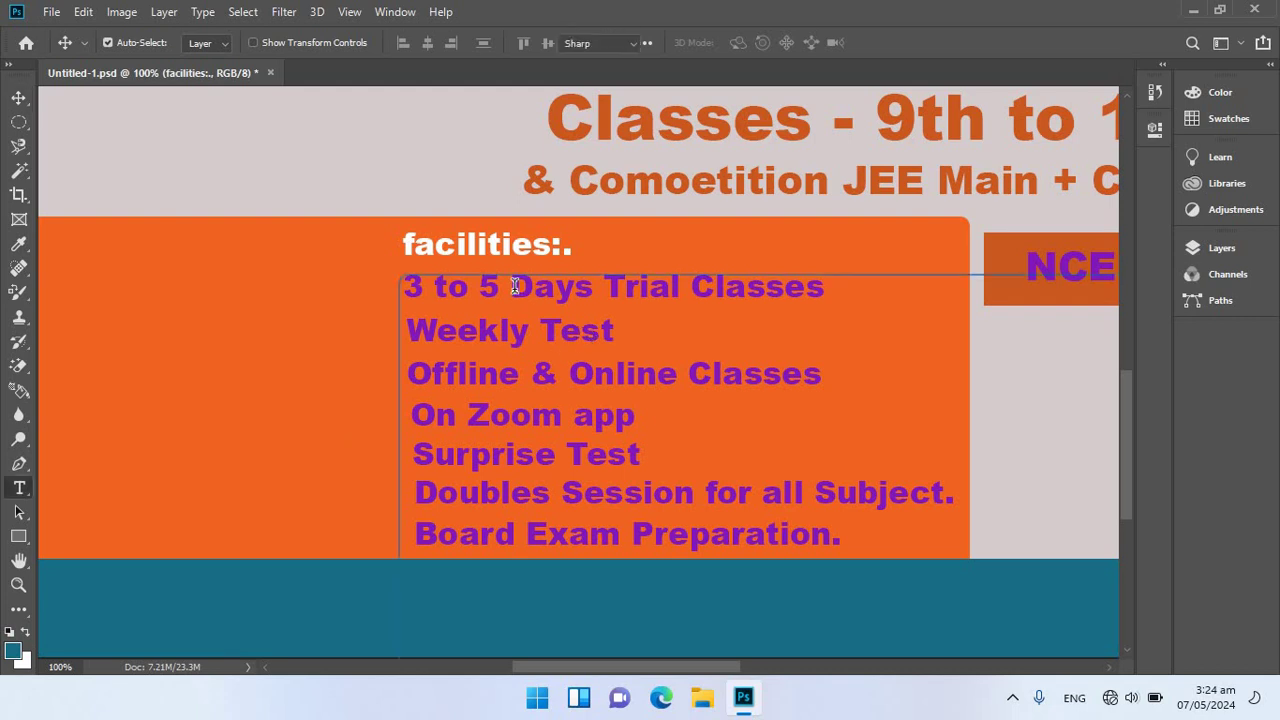
{"action": "left_click", "coordinate": [755, 52]}
{"action": "left_click", "coordinate": [393, 127]}
{"action": "left_click", "coordinate": [818, 119]}
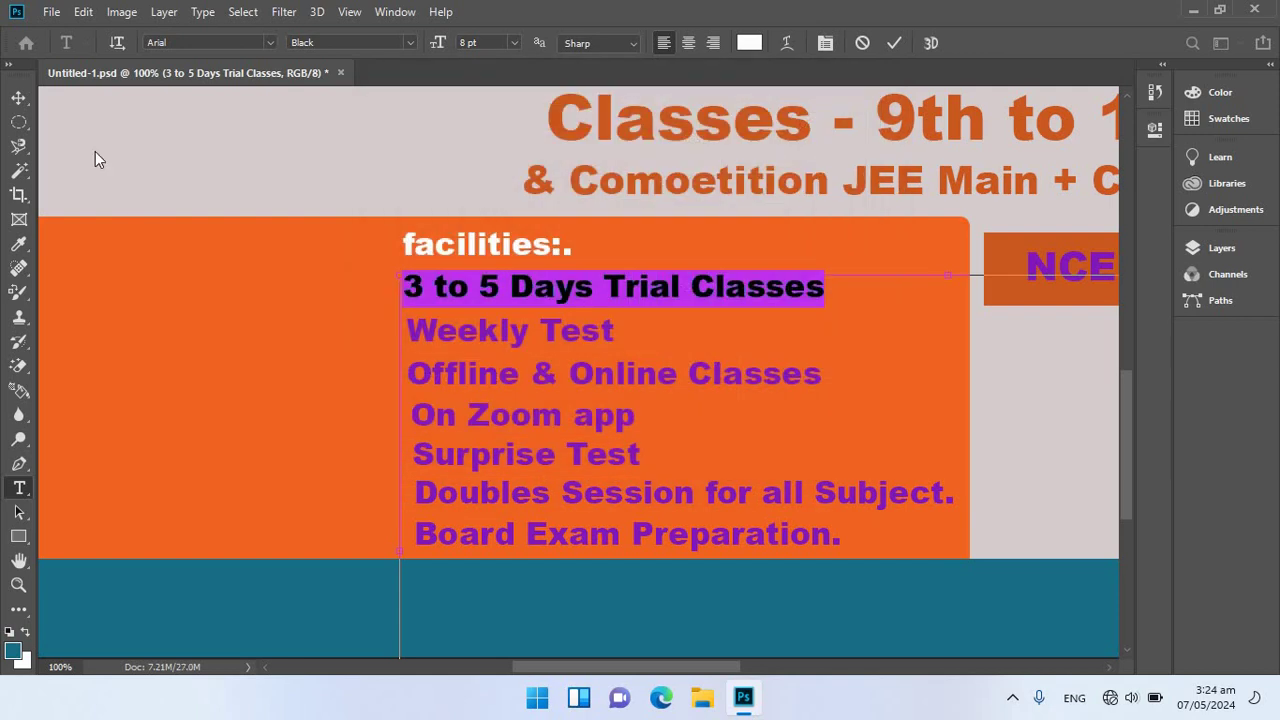
{"action": "left_click", "coordinate": [18, 97]}
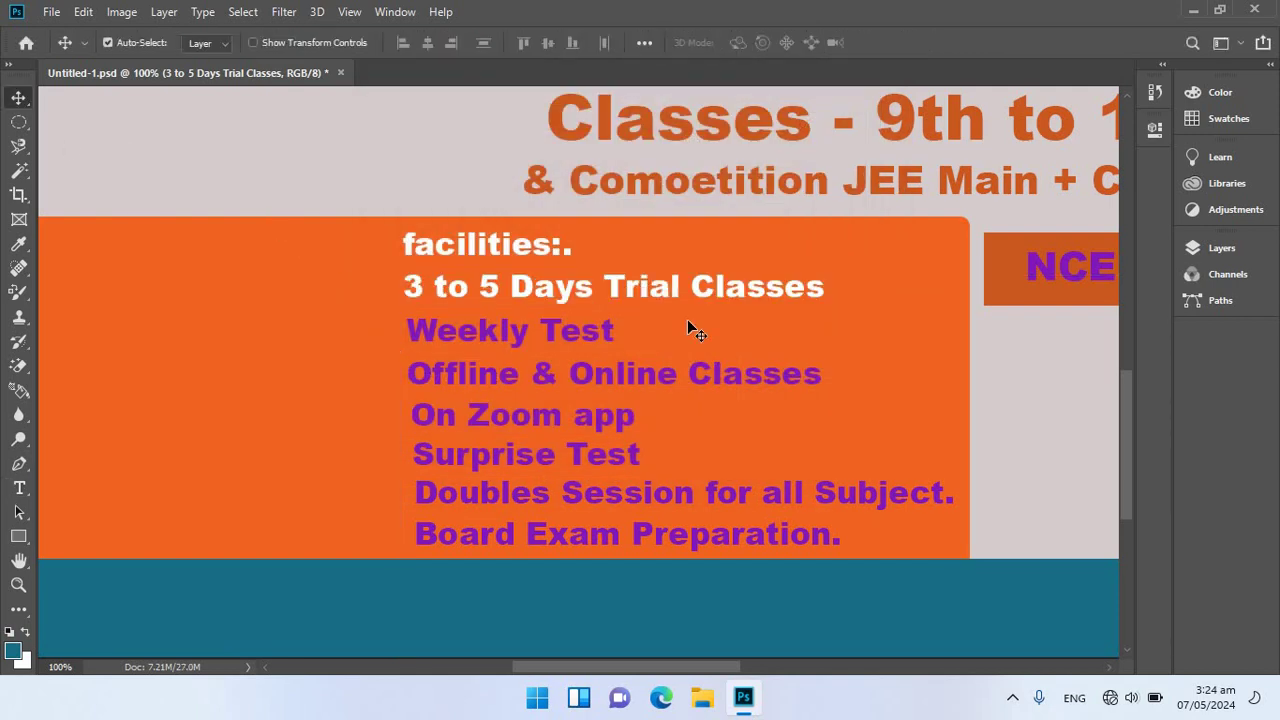
{"action": "right_click", "coordinate": [881, 267]}
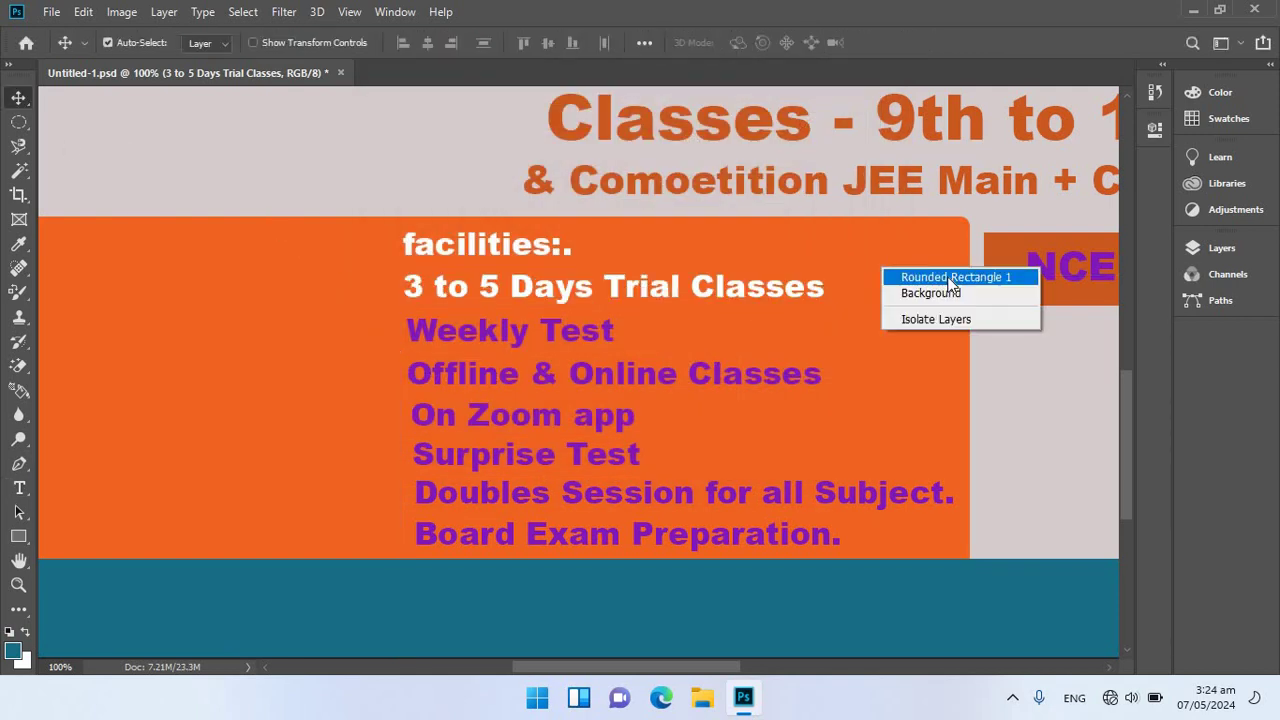
{"action": "left_click", "coordinate": [946, 274]}
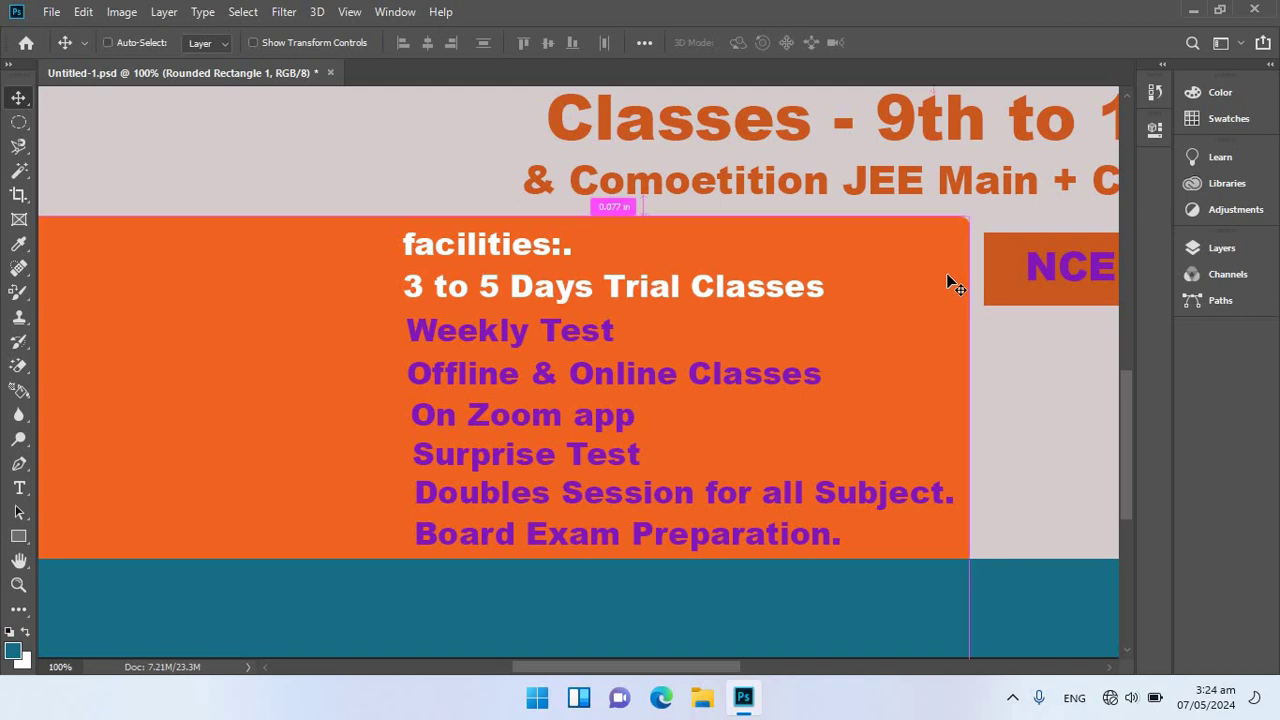
{"action": "key", "text": "ctrl+t"}
{"action": "mouse_move", "coordinate": [971, 494]}
{"action": "left_mouse_down"}
{"action": "mouse_move", "coordinate": [1060, 503]}
{"action": "mouse_move", "coordinate": [969, 493]}
{"action": "left_mouse_up"}
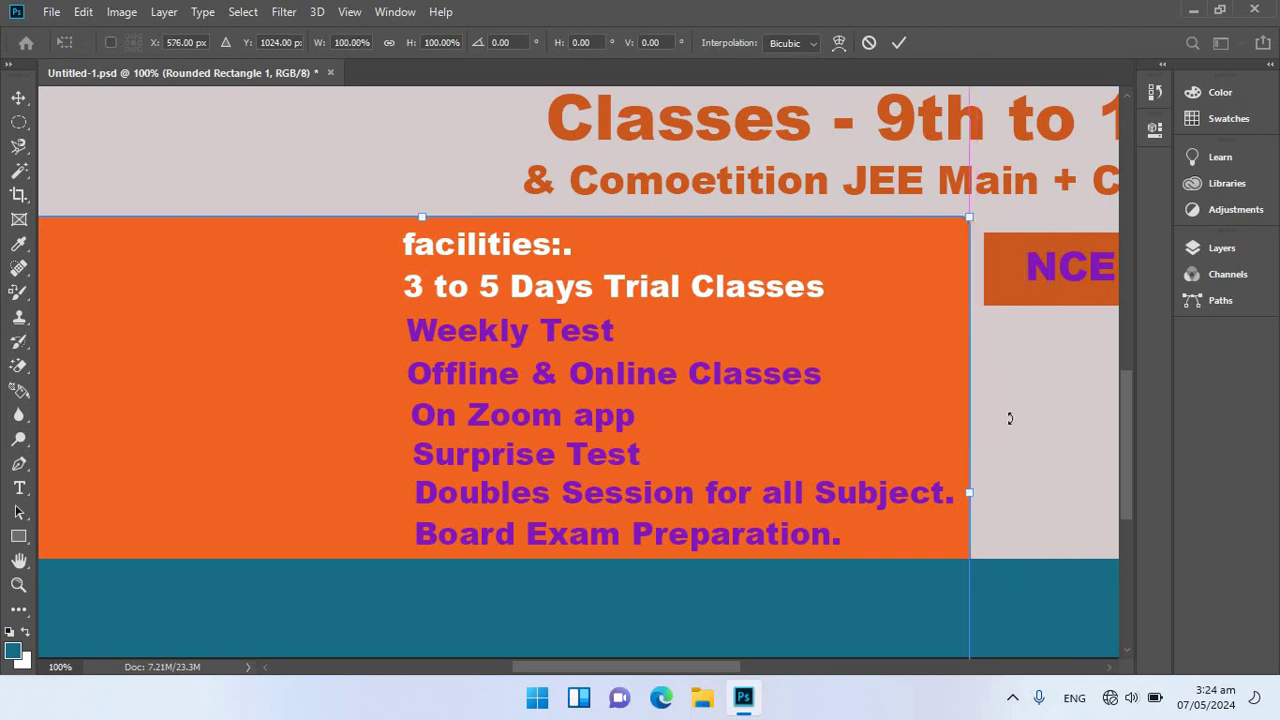
{"action": "left_click", "coordinate": [17, 96]}
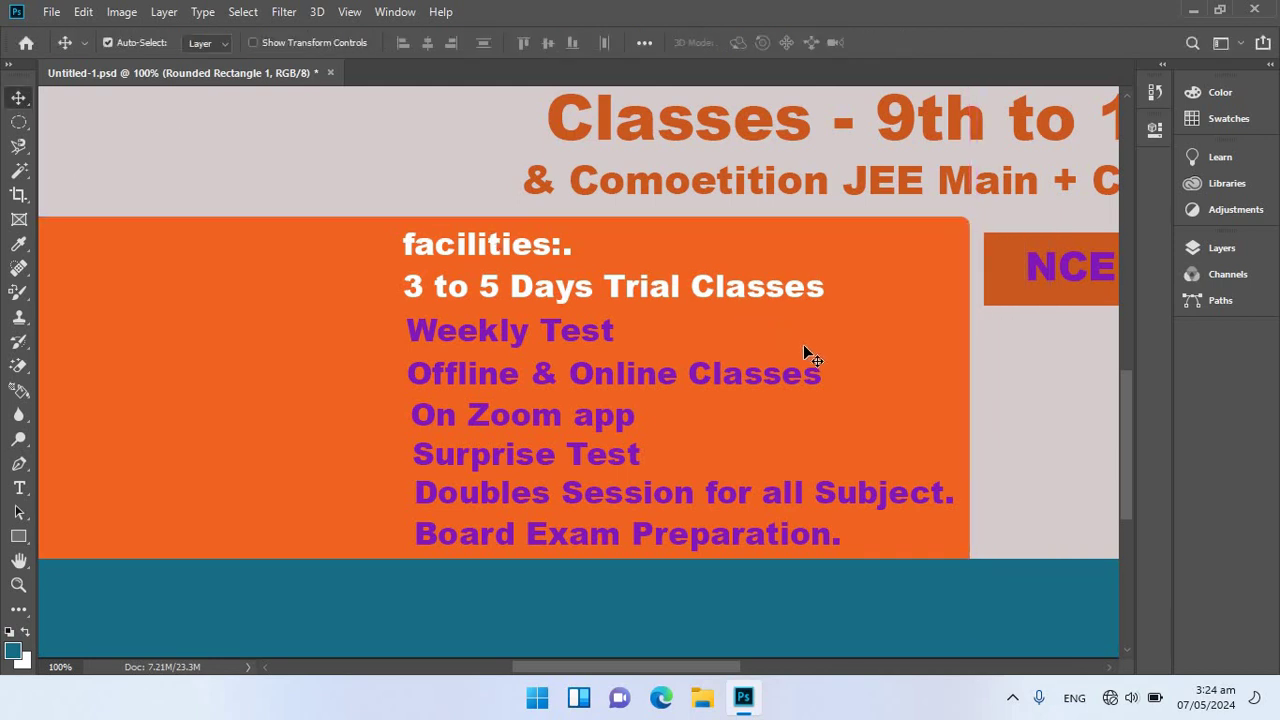
{"action": "scroll", "coordinate": [848, 495], "scroll_direction": "down", "scroll_amount": 1}
{"action": "scroll", "coordinate": [857, 490], "scroll_direction": "down", "scroll_amount": 1}
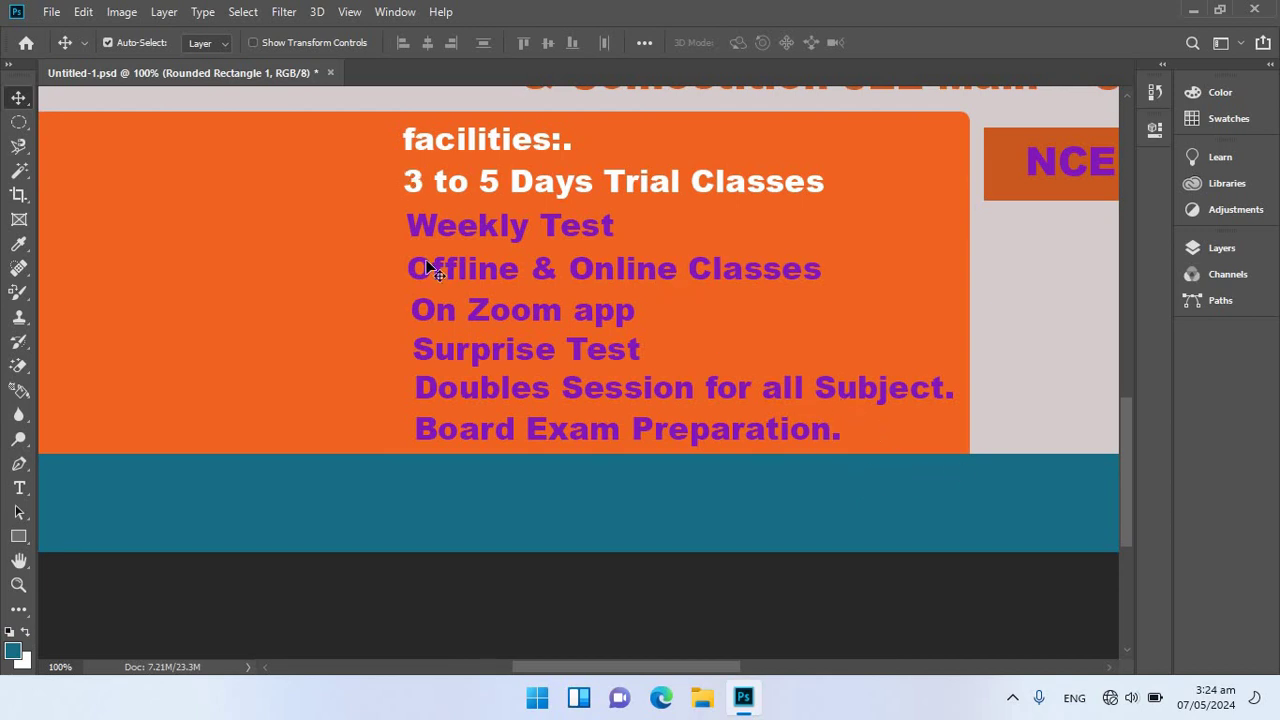
- Draw a small triangle-arrow custom shape beside the 'facilities:.' heading and begin transforming it
{"action": "left_click", "coordinate": [20, 537]}
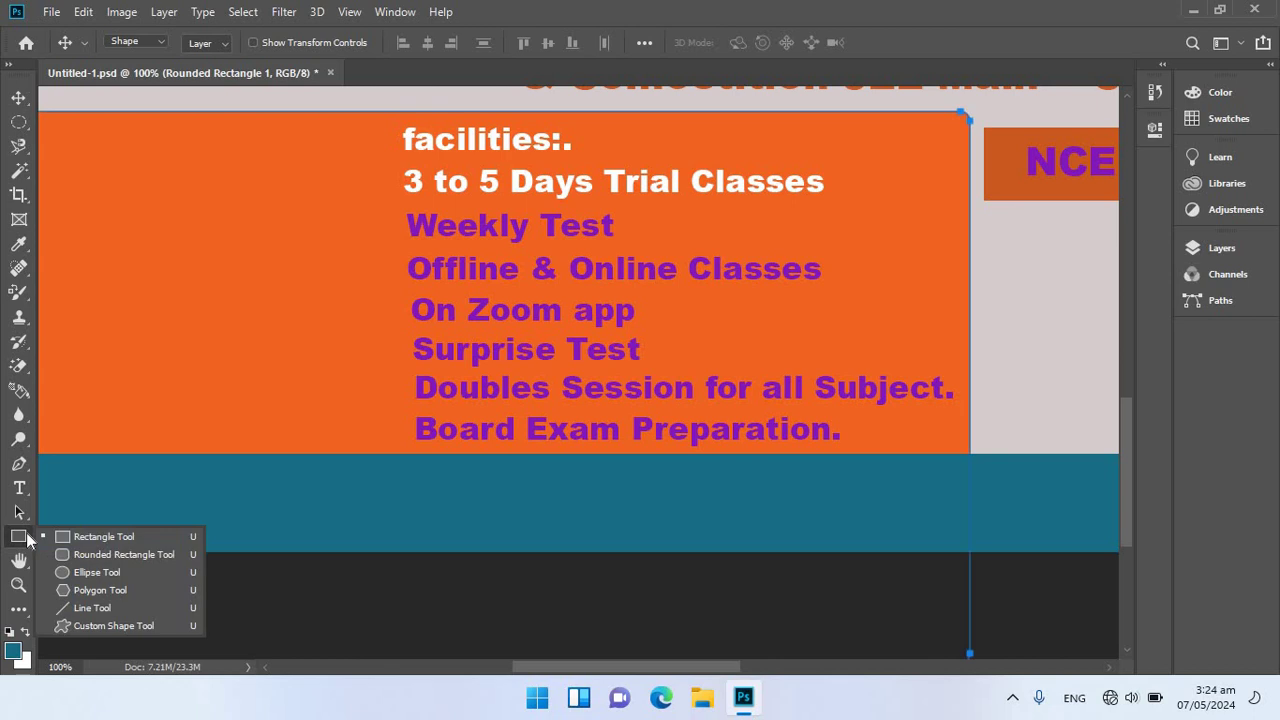
{"action": "left_click", "coordinate": [97, 628]}
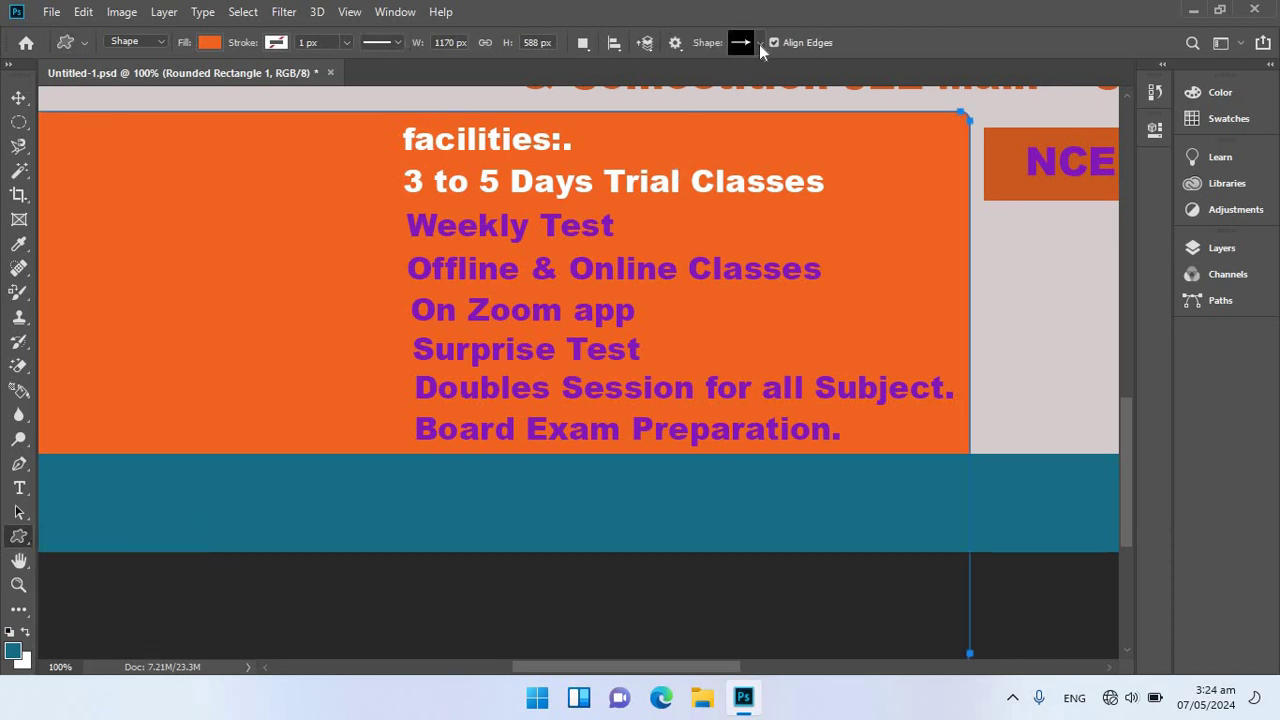
{"action": "left_click", "coordinate": [759, 44]}
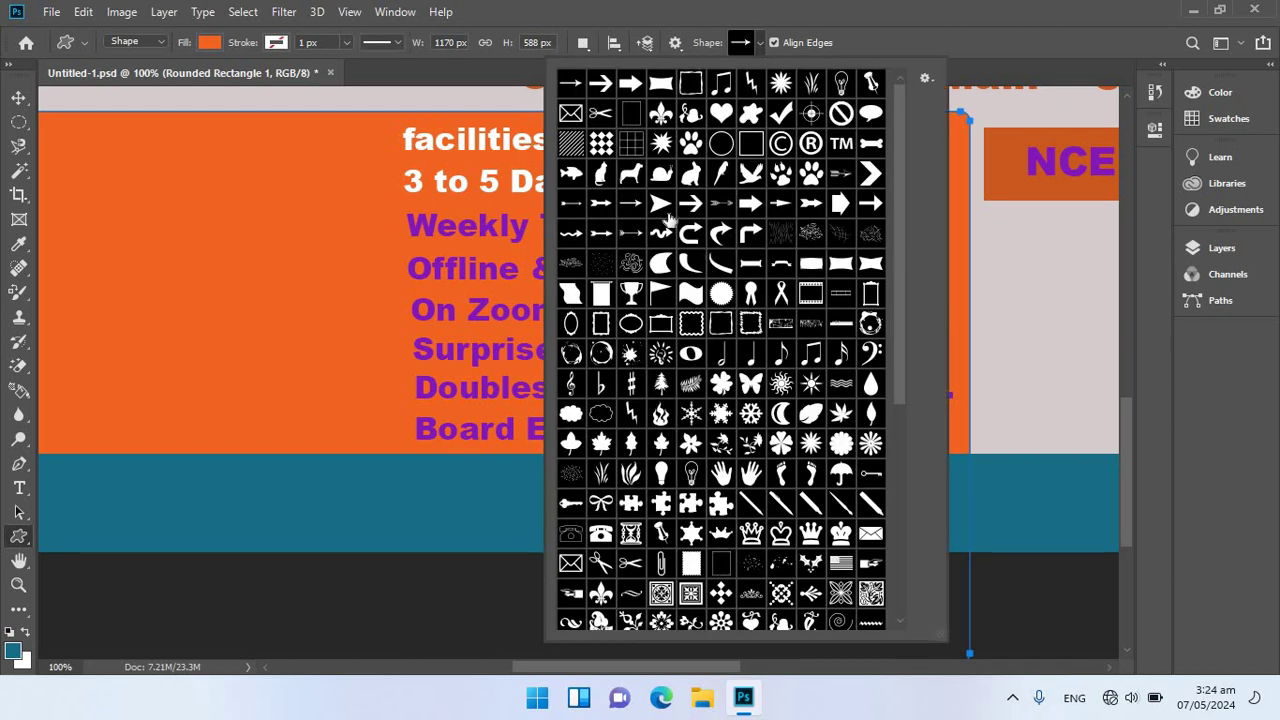
{"action": "left_click", "coordinate": [661, 205]}
{"action": "left_click_drag", "start_coordinate": [368, 130], "coordinate": [384, 146]}
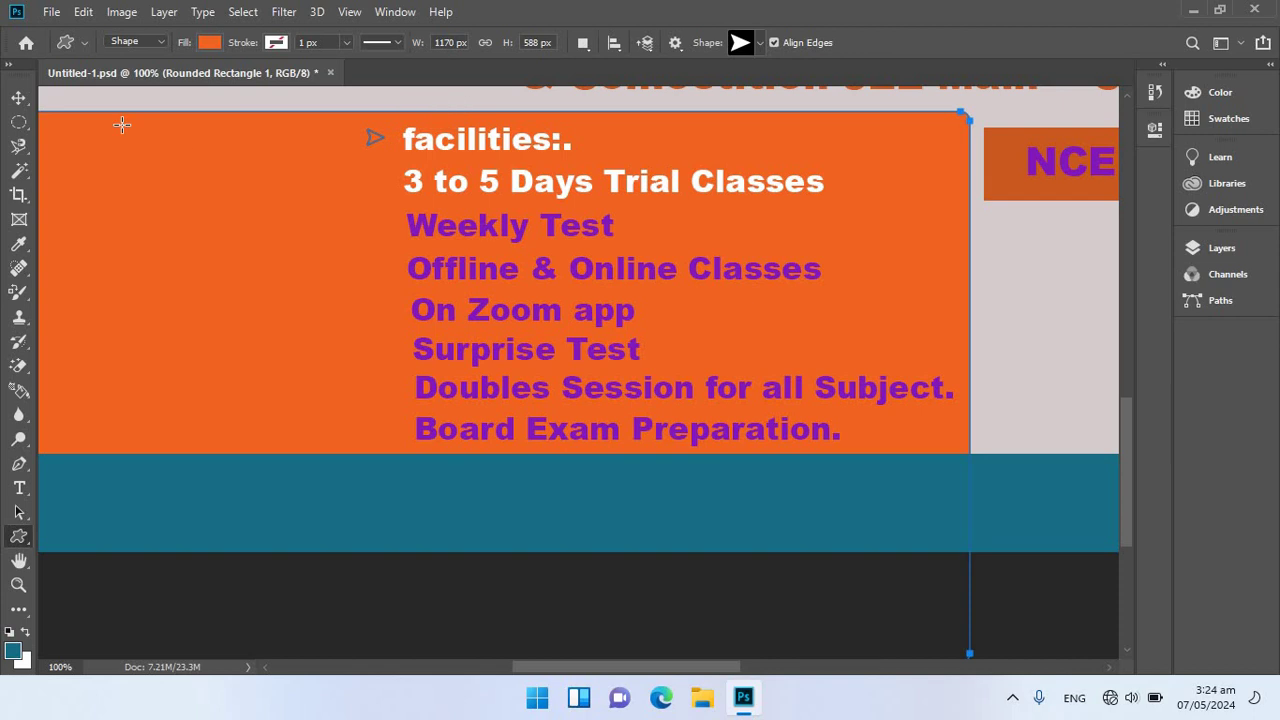
{"action": "left_click", "coordinate": [18, 97]}
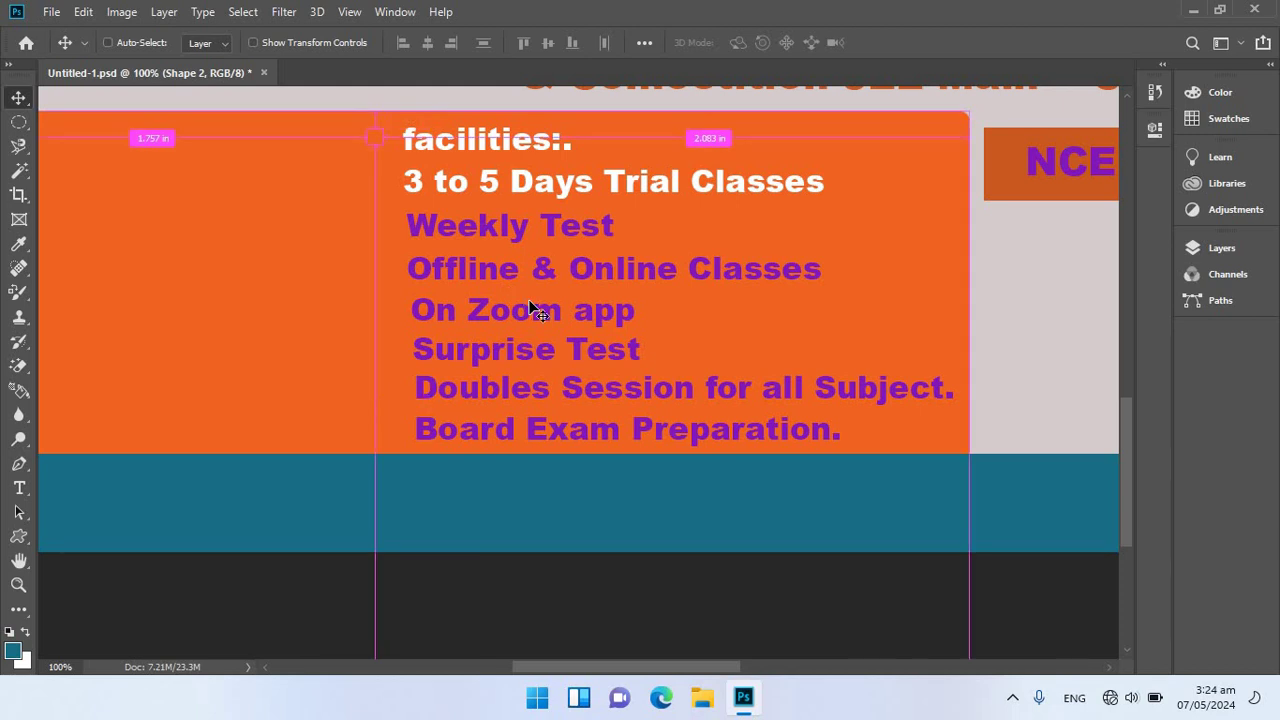
{"action": "key", "text": "ctrl+t"}
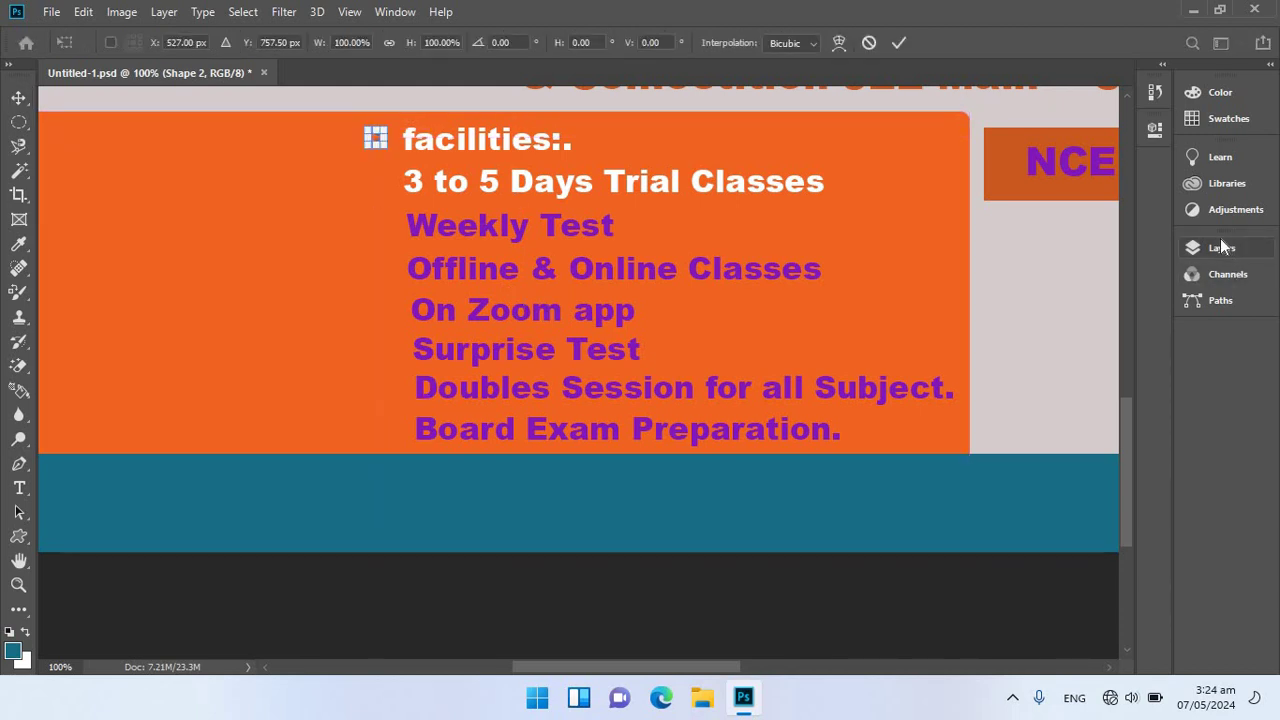
- Select the Shape 2 arrow layer and raise it in the layer stack
{"action": "left_click", "coordinate": [1221, 247]}
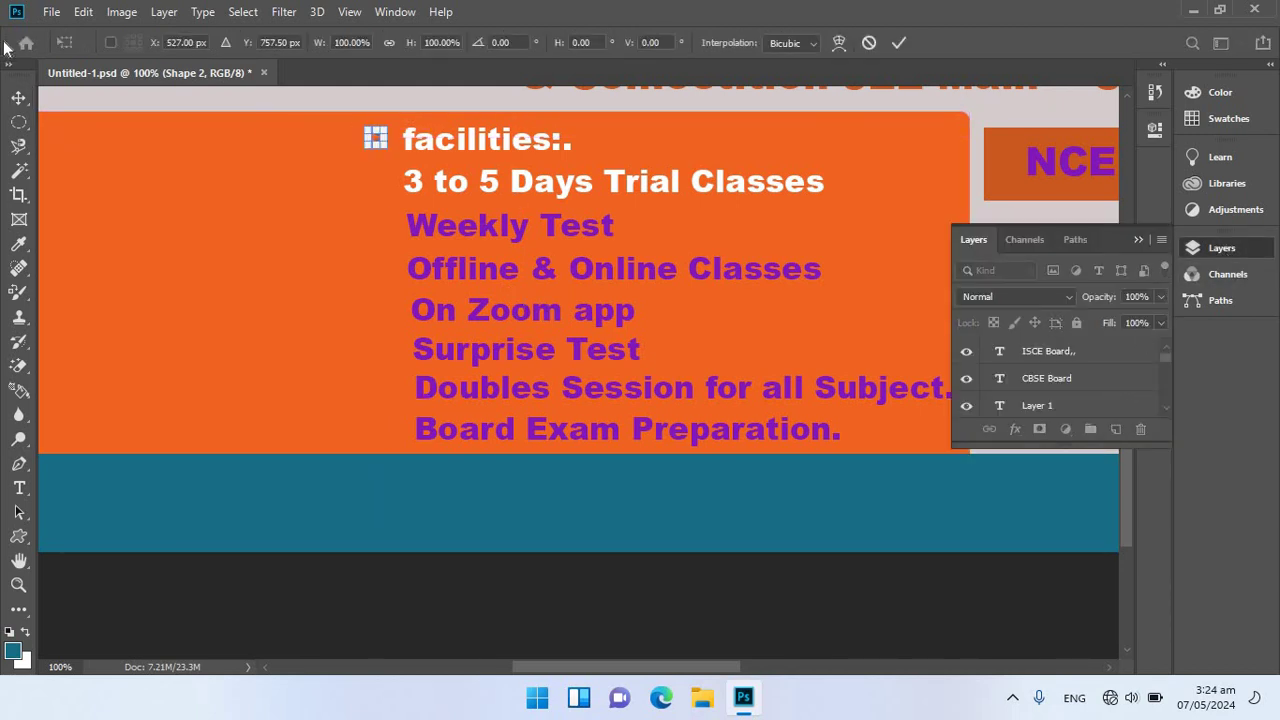
{"action": "key", "text": "Return"}
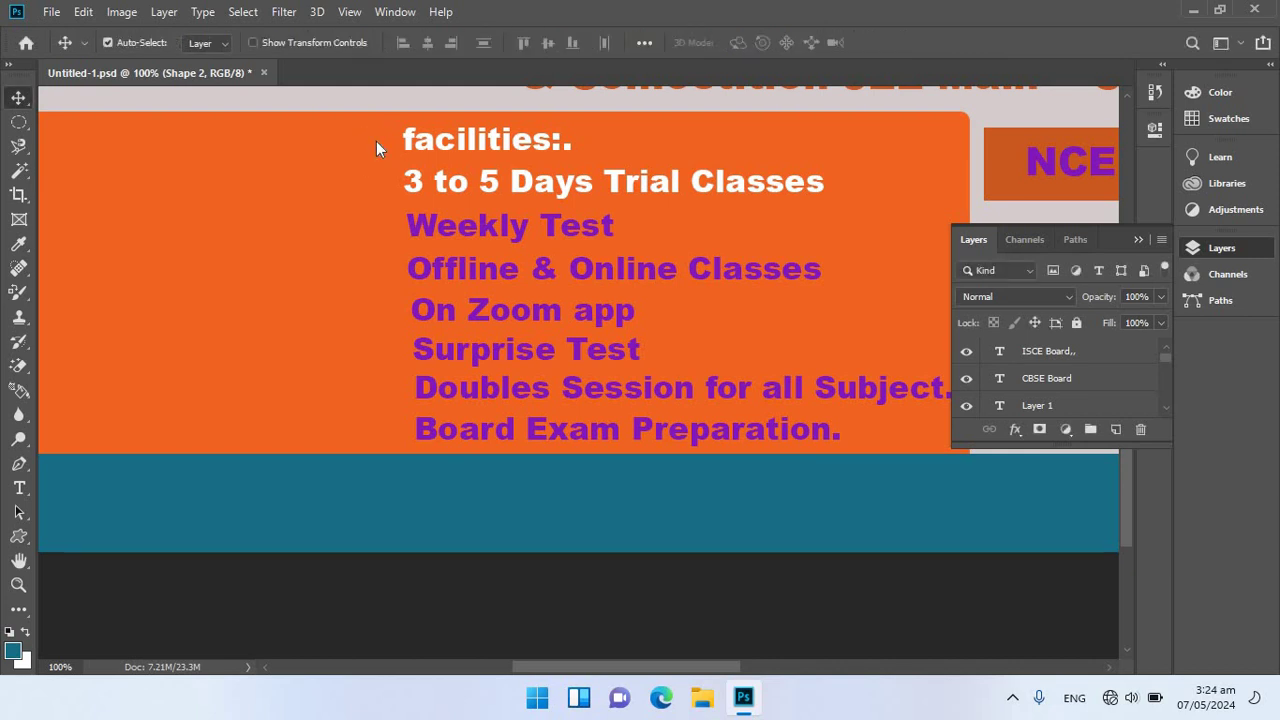
{"action": "right_click", "coordinate": [376, 141]}
{"action": "left_click", "coordinate": [396, 151]}
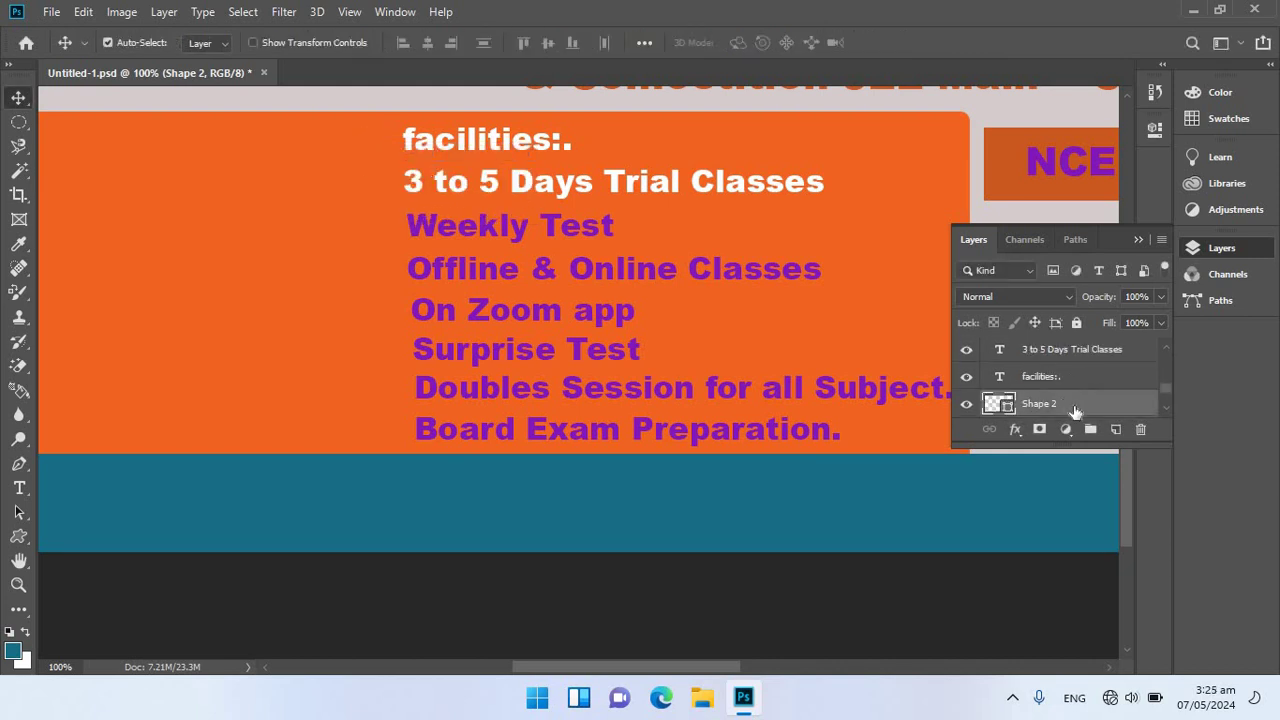
{"action": "key", "text": "ctrl+t"}
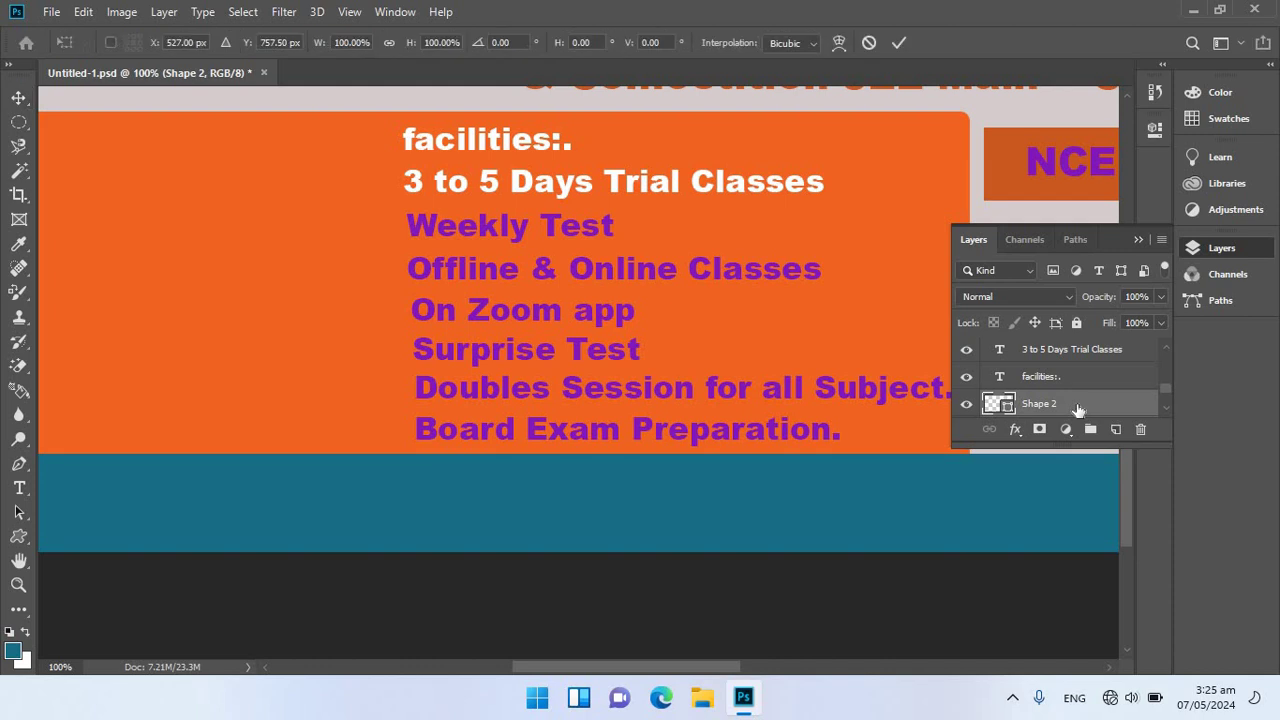
{"action": "mouse_move", "coordinate": [1085, 402]}
{"action": "left_mouse_down"}
{"action": "mouse_move", "coordinate": [1070, 305]}
{"action": "mouse_move", "coordinate": [1069, 350]}
{"action": "left_mouse_up"}
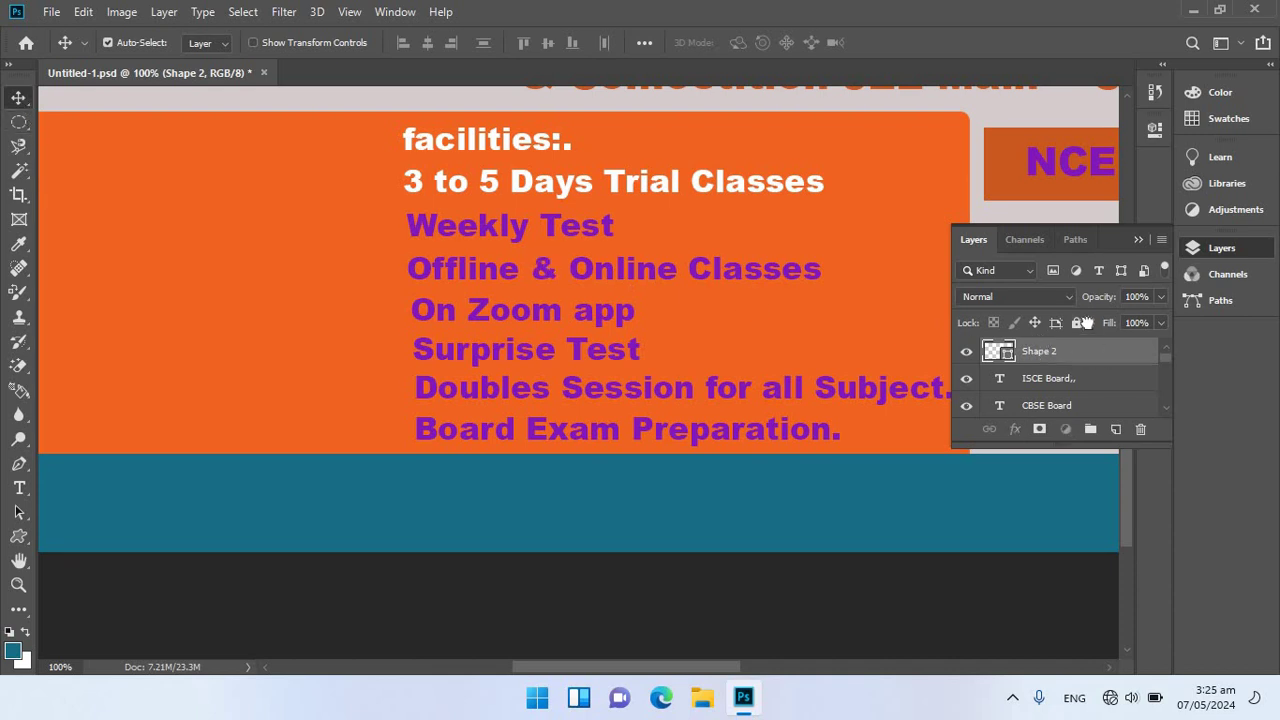
- Free-transform the orange rectangle and Shape 2, then cancel so the small arrow disappears
{"action": "left_click", "coordinate": [262, 242]}
{"action": "key", "text": "ctrl+t"}
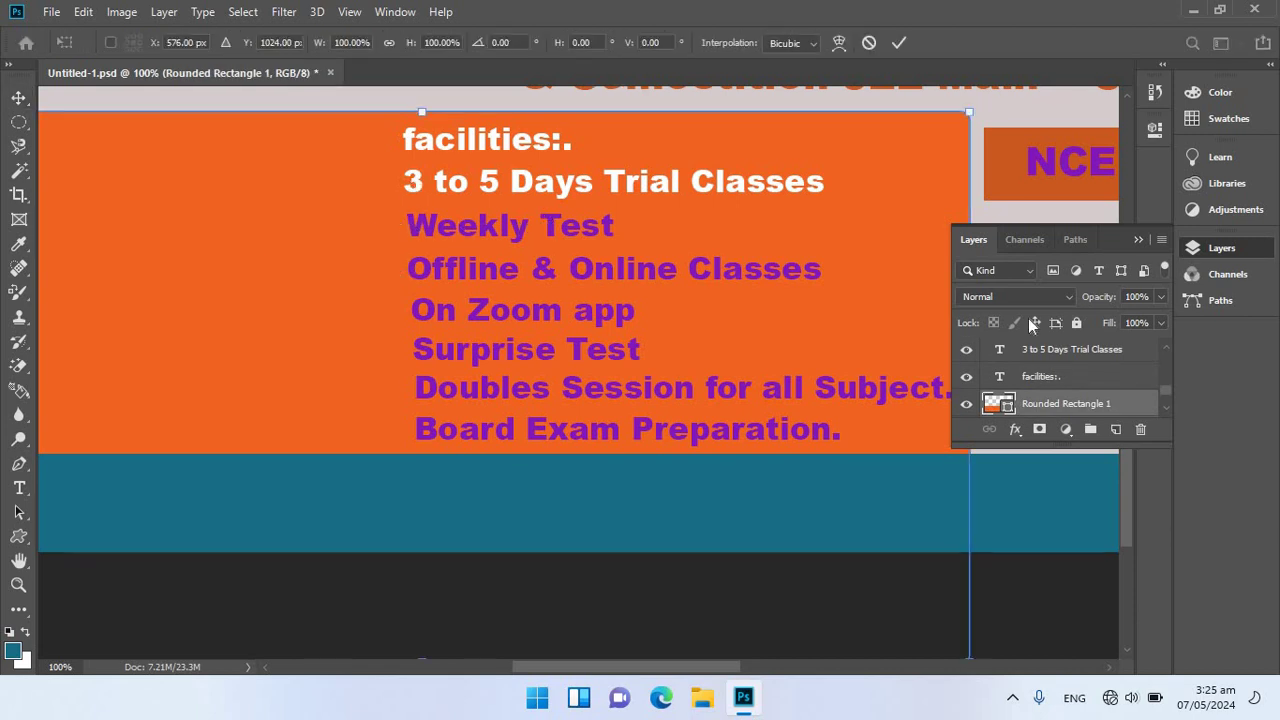
{"action": "key", "text": "Return"}
{"action": "left_click_drag", "start_coordinate": [1168, 390], "coordinate": [1161, 337]}
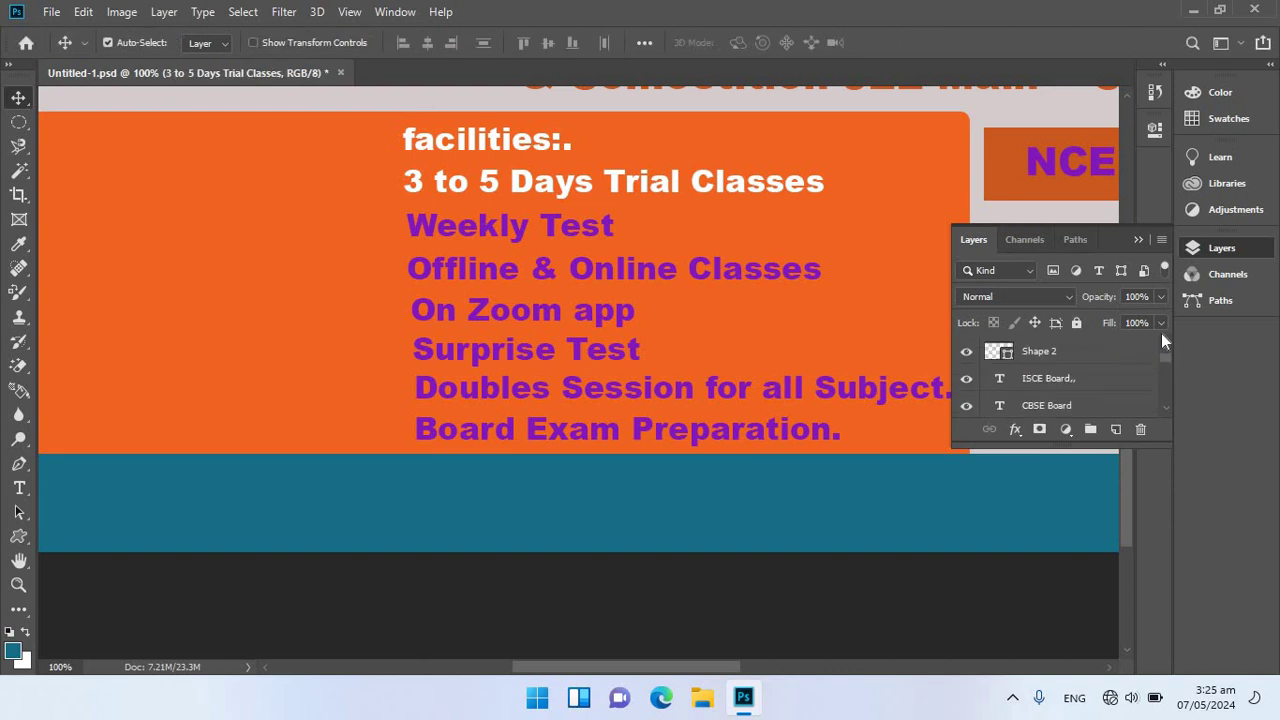
{"action": "left_click", "coordinate": [1058, 352]}
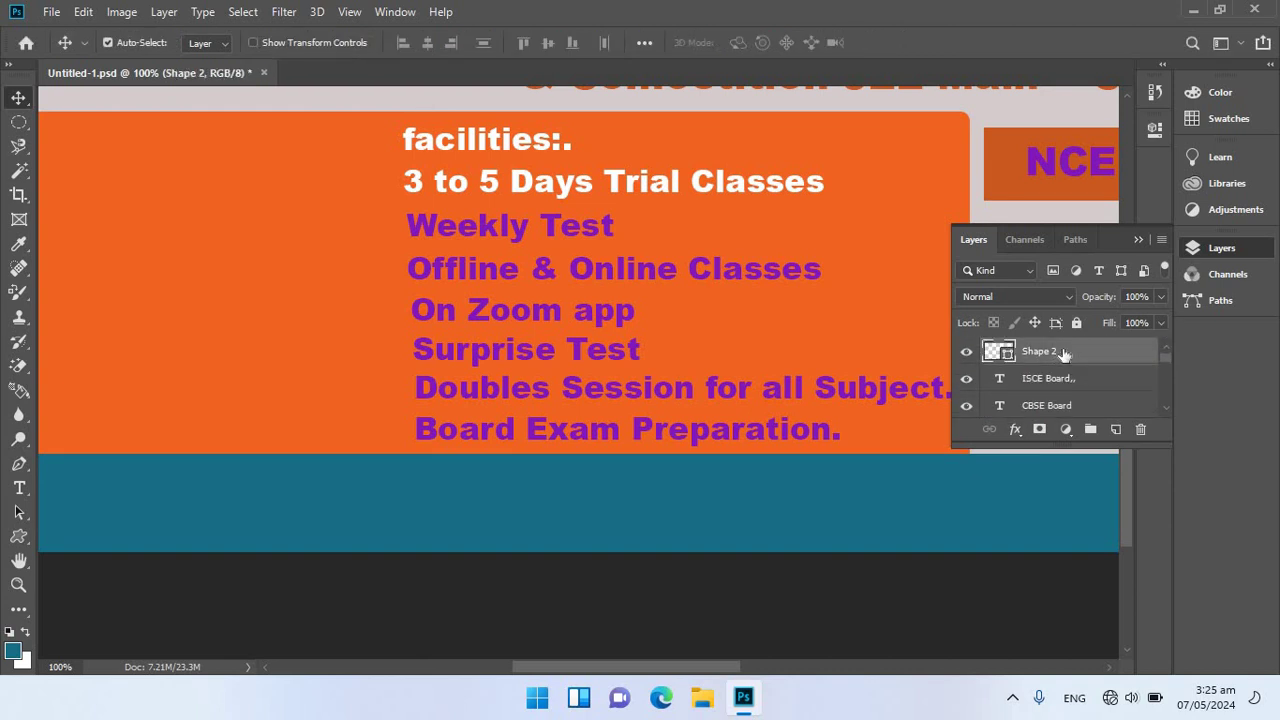
{"action": "key", "text": "ctrl+t"}
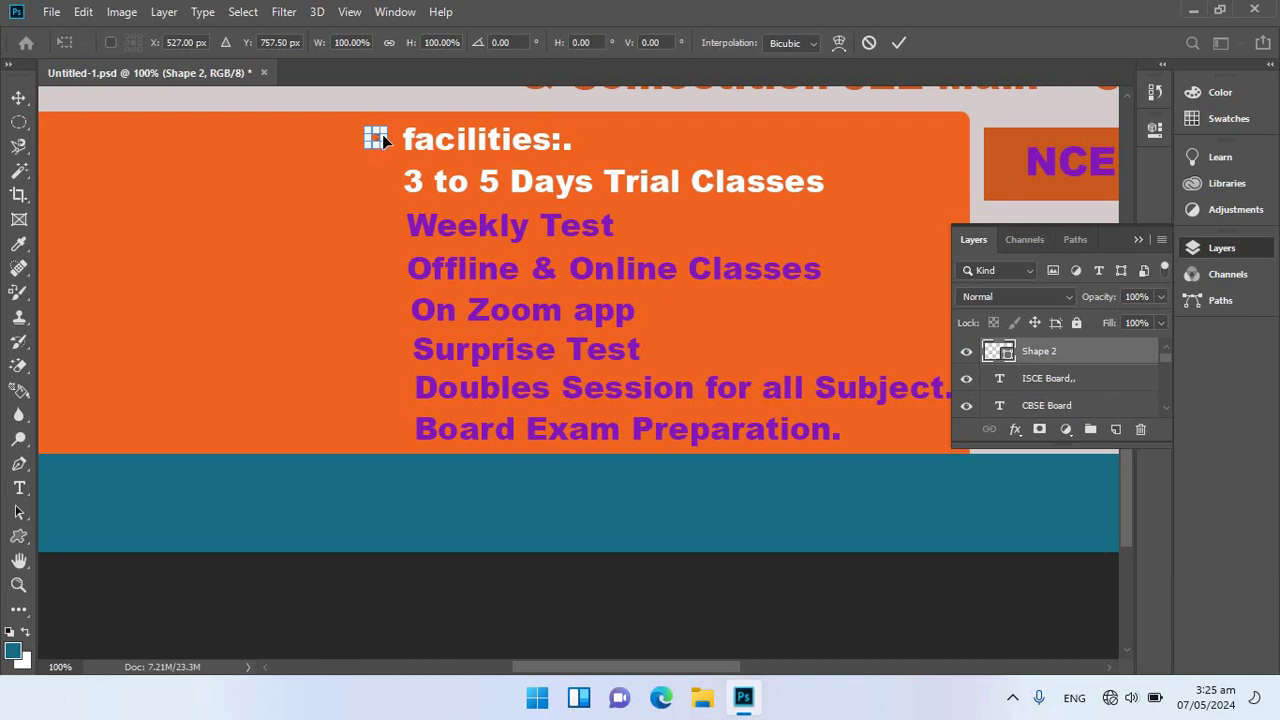
{"action": "left_click_drag", "start_coordinate": [397, 134], "coordinate": [405, 100]}
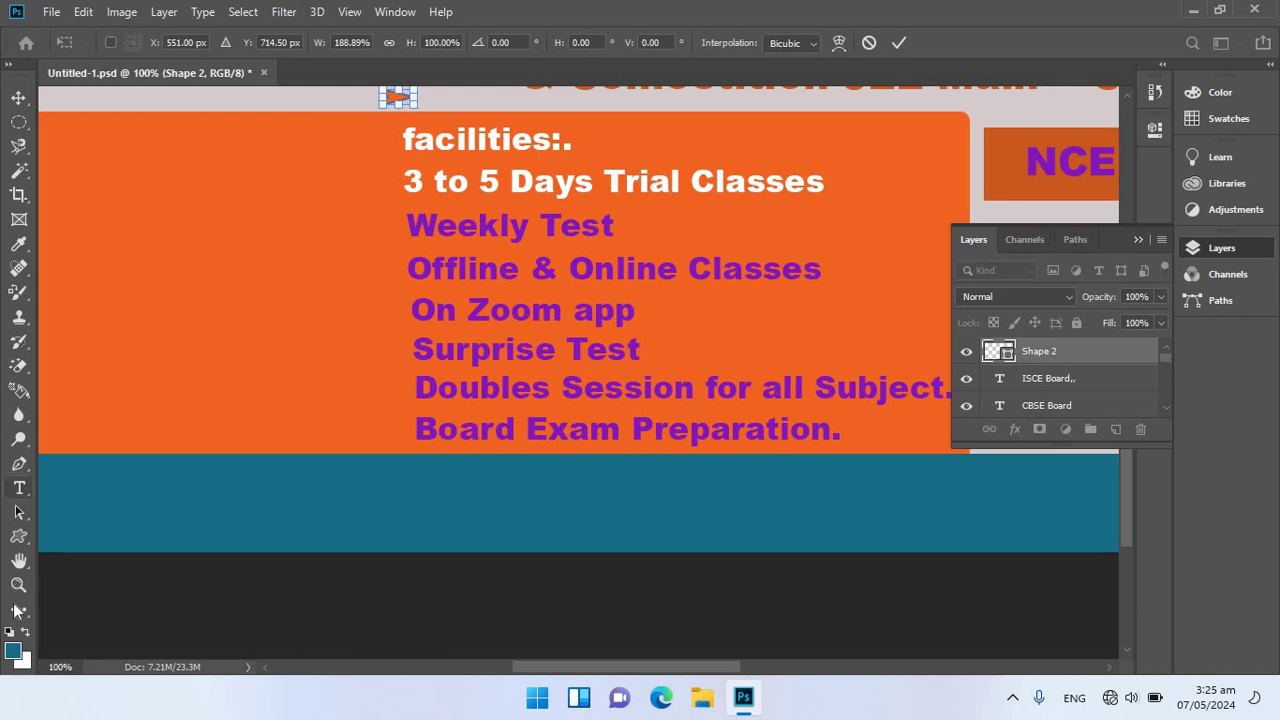
{"action": "scroll", "coordinate": [407, 421], "scroll_direction": "up", "scroll_amount": 3}
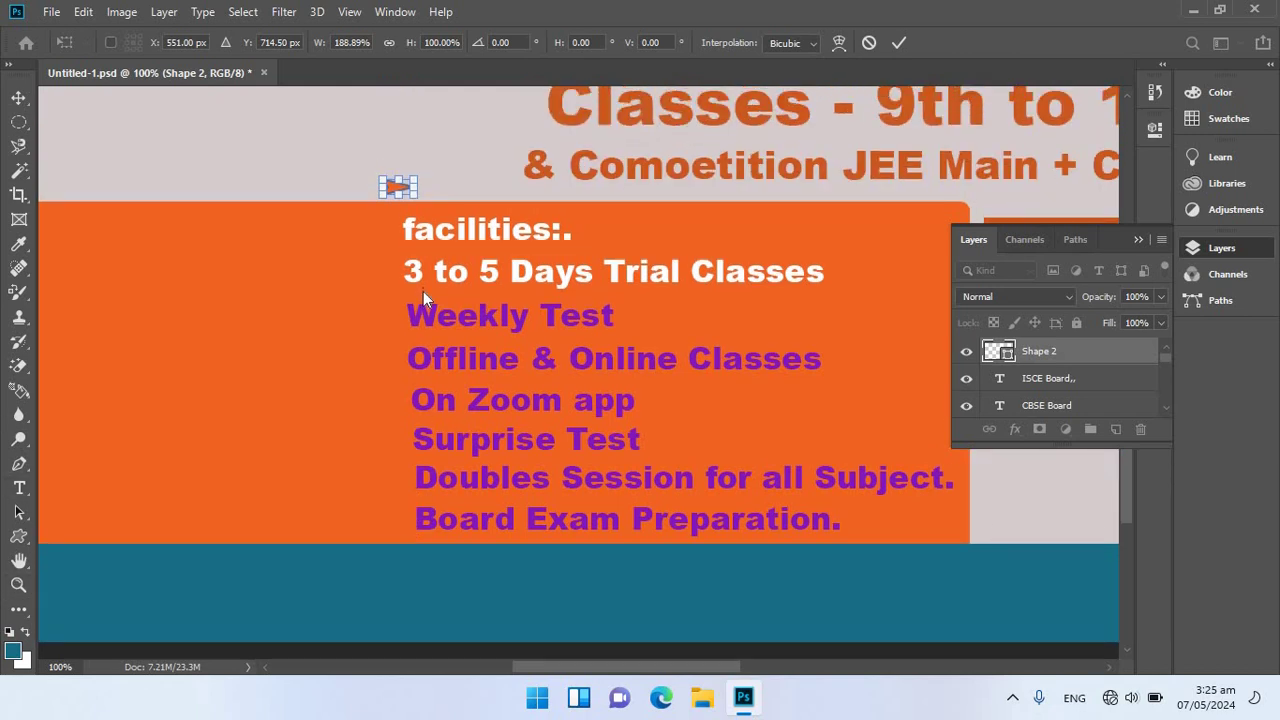
{"action": "left_click", "coordinate": [19, 98]}
{"action": "left_click", "coordinate": [305, 192]}
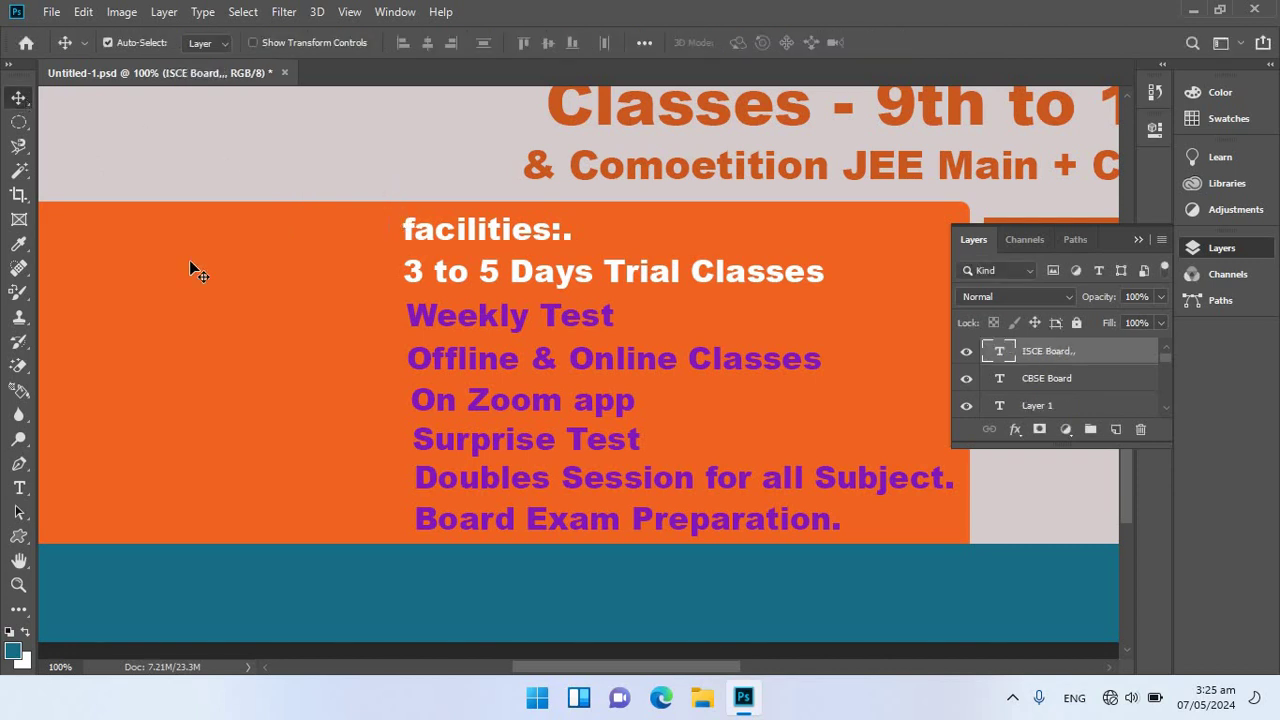
- Draw a bold teal arrow custom shape and move it just left of 'facilities:.'
{"action": "left_click", "coordinate": [18, 536]}
{"action": "right_click", "coordinate": [24, 541]}
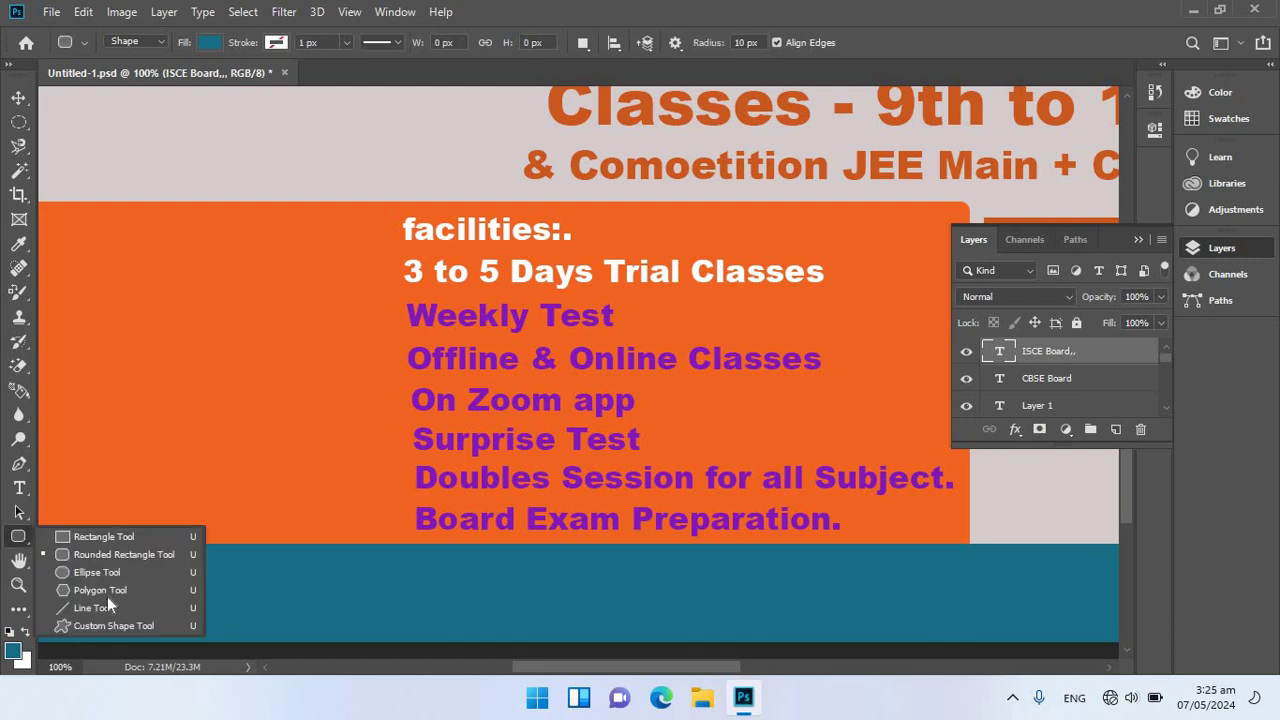
{"action": "left_click", "coordinate": [115, 624]}
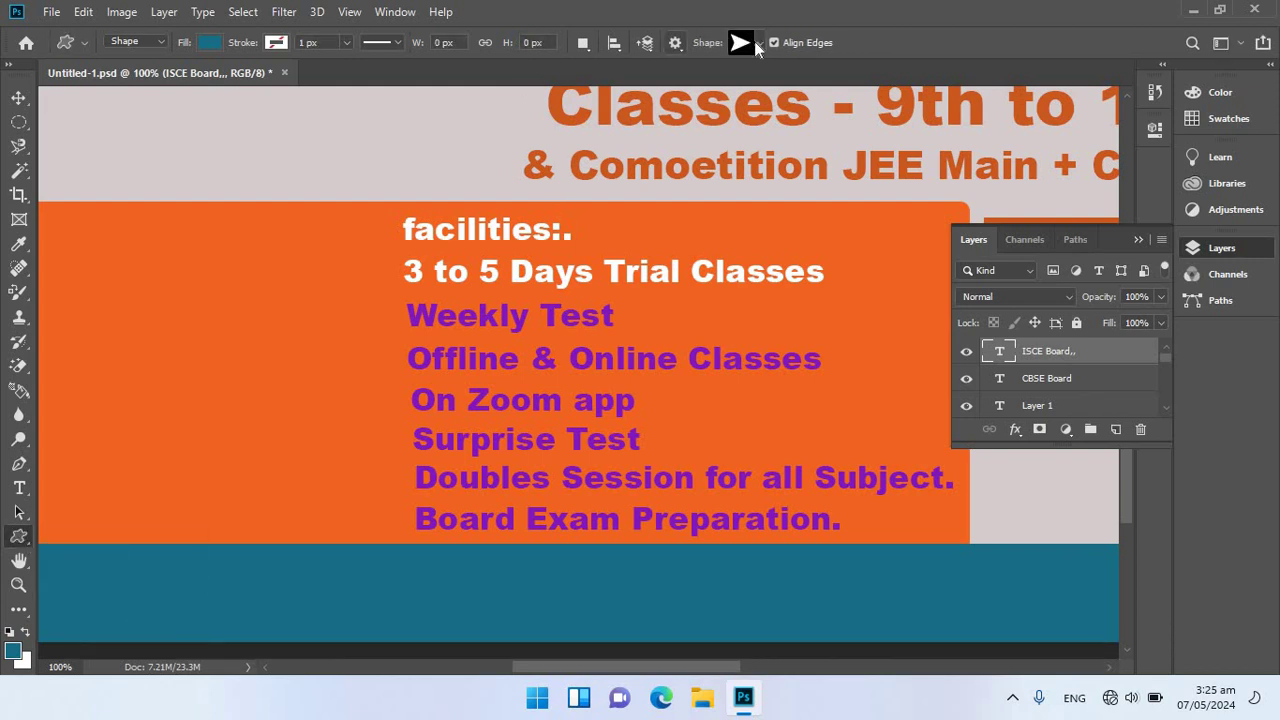
{"action": "left_click", "coordinate": [762, 43]}
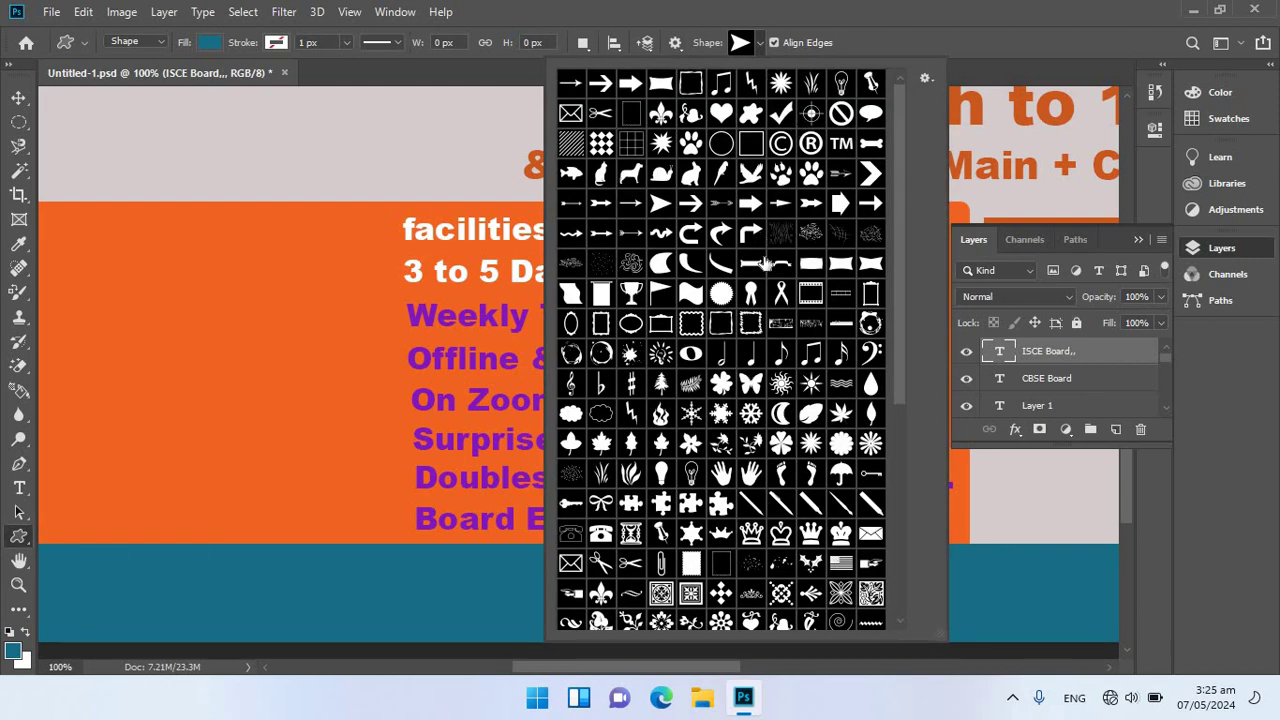
{"action": "left_click", "coordinate": [630, 84]}
{"action": "left_click_drag", "start_coordinate": [349, 121], "coordinate": [377, 148]}
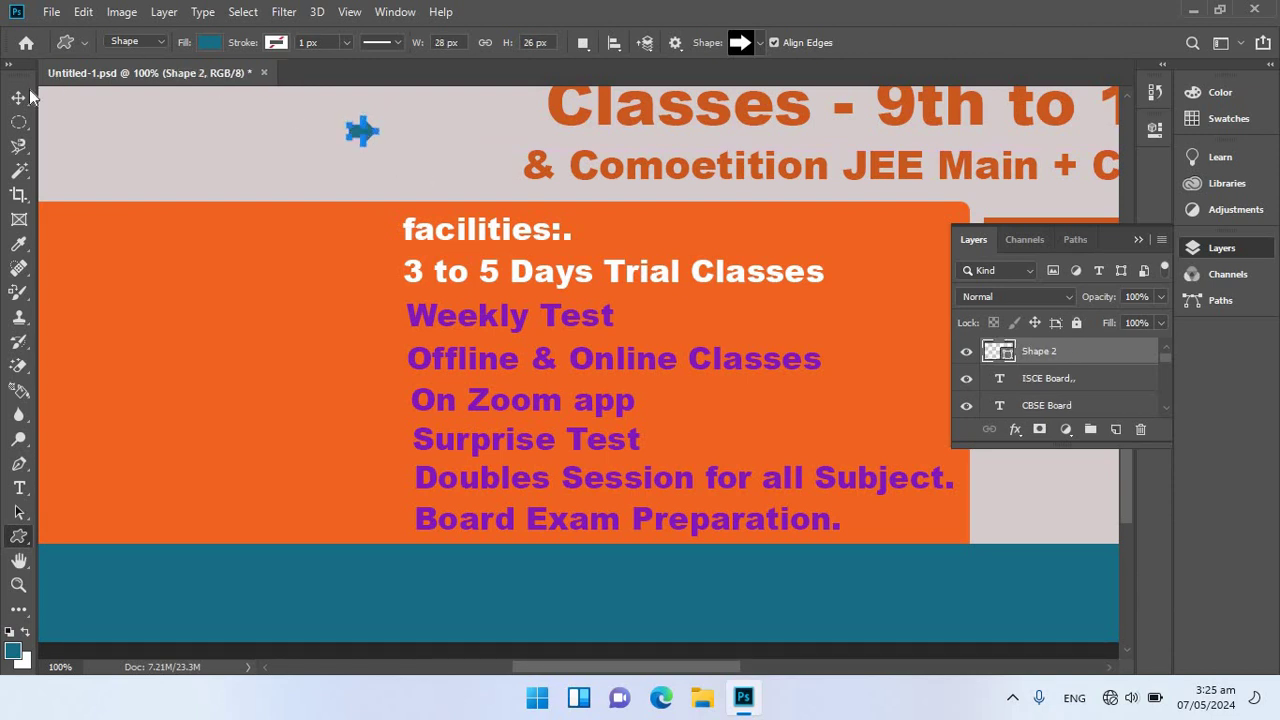
{"action": "key", "text": "v"}
{"action": "mouse_move", "coordinate": [366, 133]}
{"action": "left_mouse_down"}
{"action": "mouse_move", "coordinate": [378, 240]}
{"action": "mouse_move", "coordinate": [391, 231]}
{"action": "left_mouse_up"}
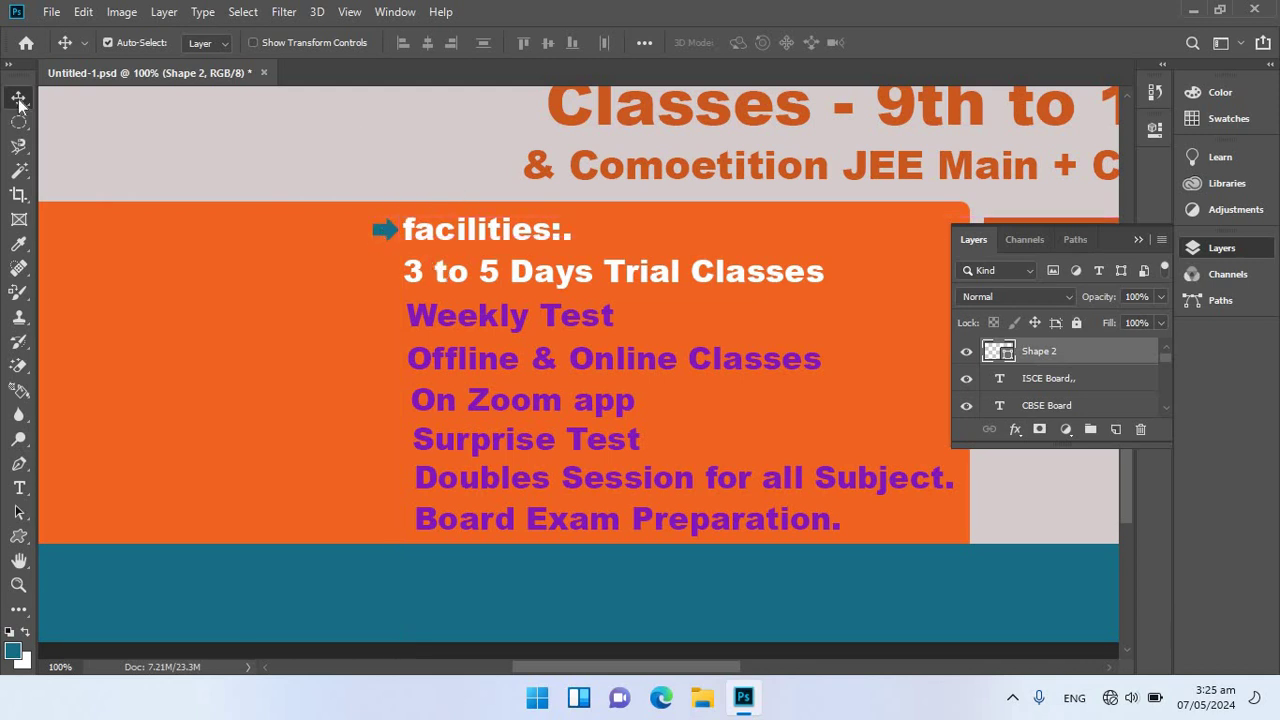
- Zoom in and copy the teal arrow beside 3 to 5 Days, Weekly Test and Offline & Online Classes
{"action": "key", "text": "ctrl+plus"}
{"action": "key", "text": "ctrl+plus"}
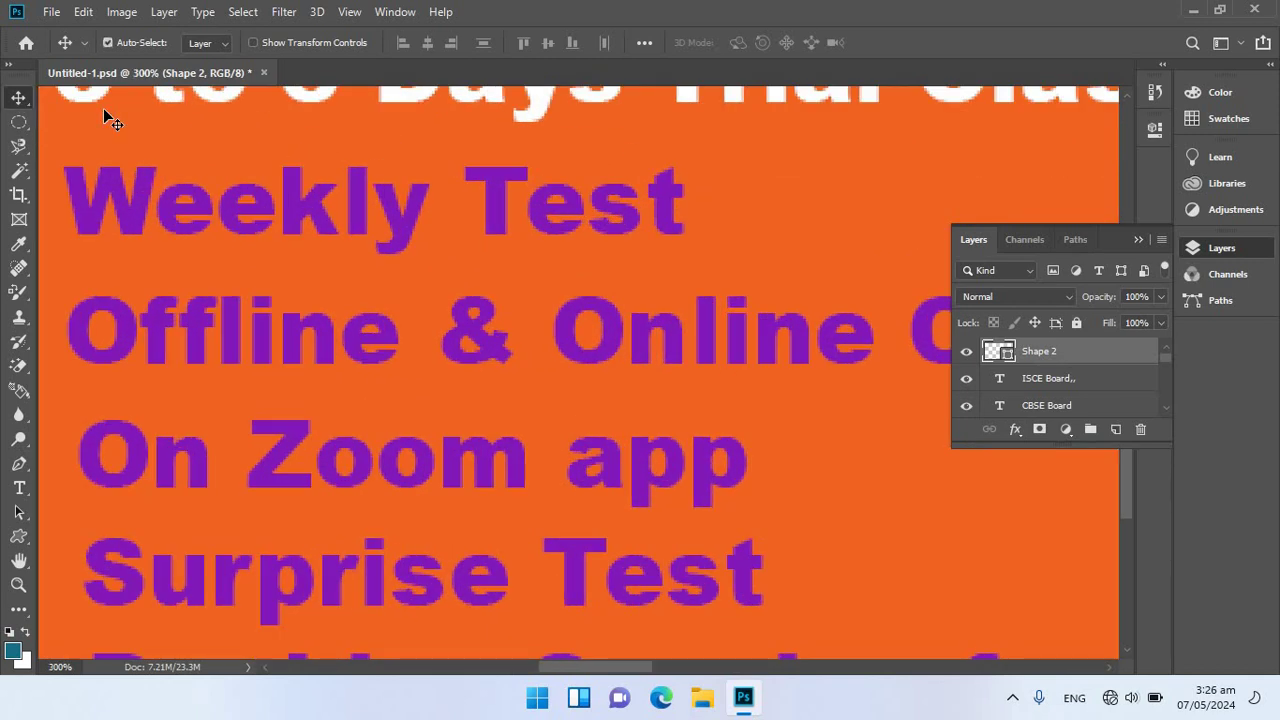
{"action": "left_click_drag", "start_coordinate": [130, 157], "coordinate": [480, 490]}
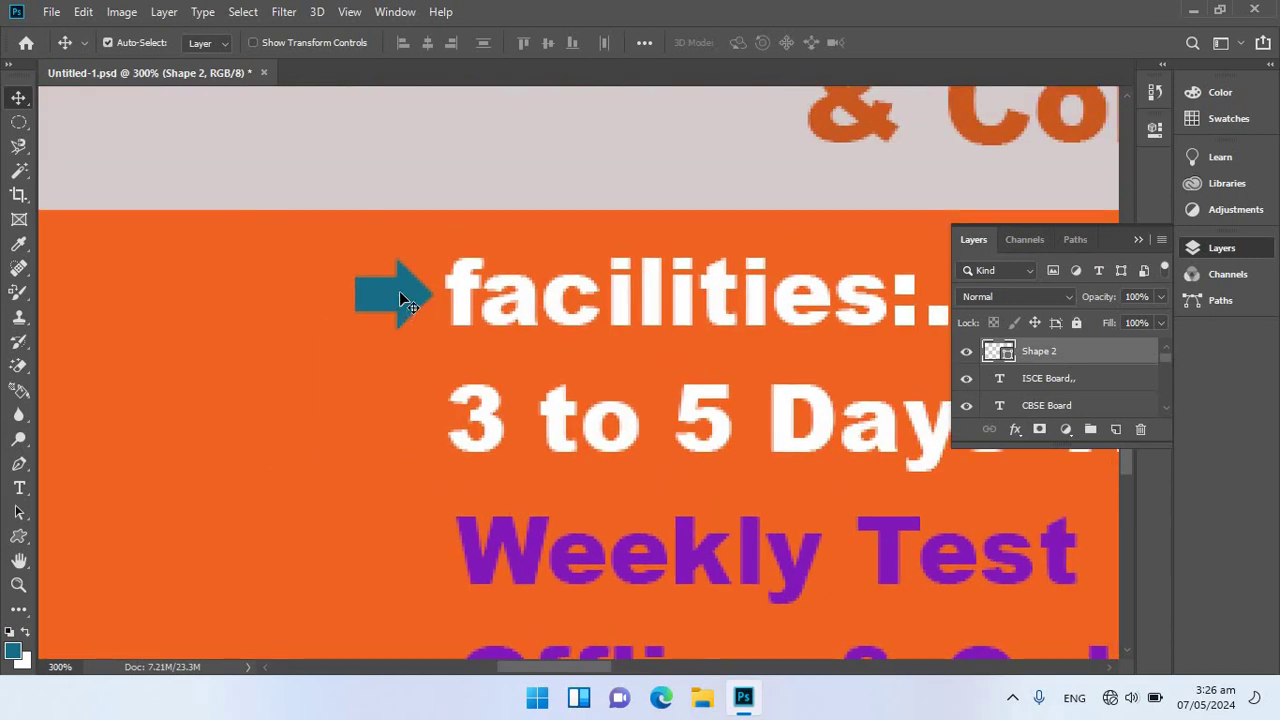
{"action": "left_click_drag", "start_coordinate": [398, 300], "coordinate": [400, 422]}
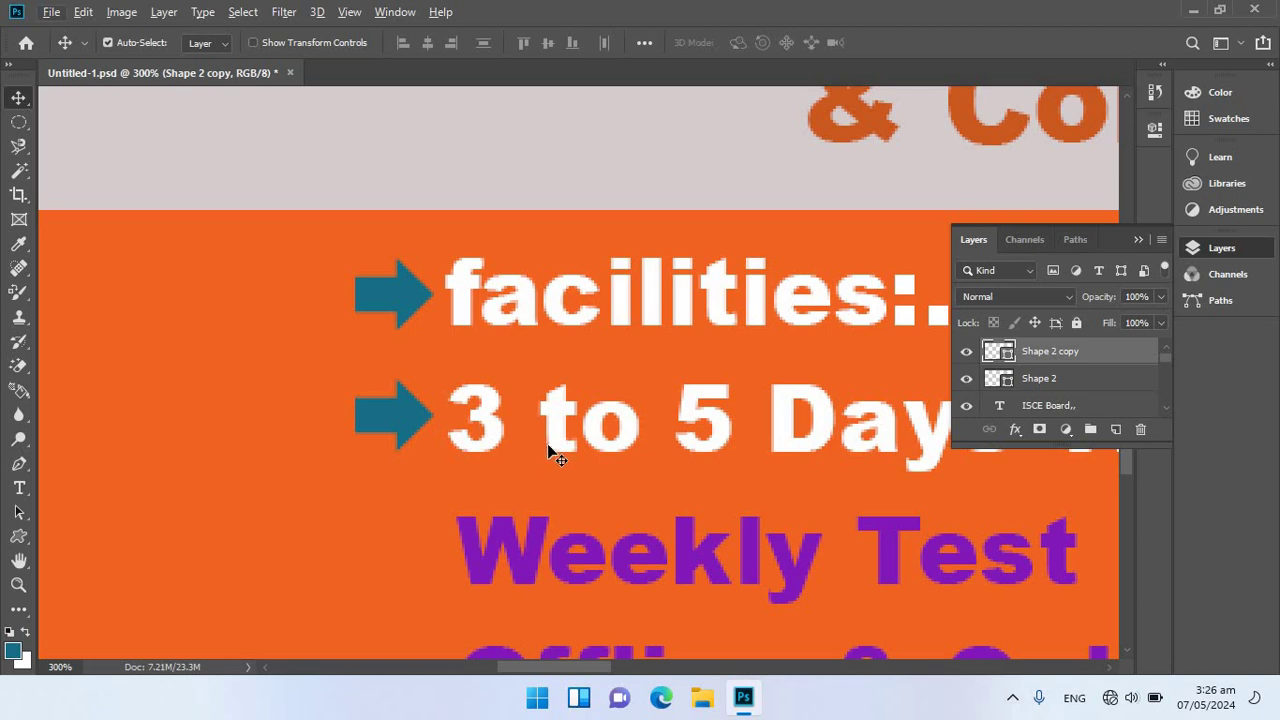
{"action": "scroll", "coordinate": [444, 272], "scroll_direction": "down", "scroll_amount": 3}
{"action": "left_click_drag", "start_coordinate": [429, 234], "coordinate": [427, 379]}
{"action": "left_click_drag", "start_coordinate": [578, 407], "coordinate": [580, 296]}
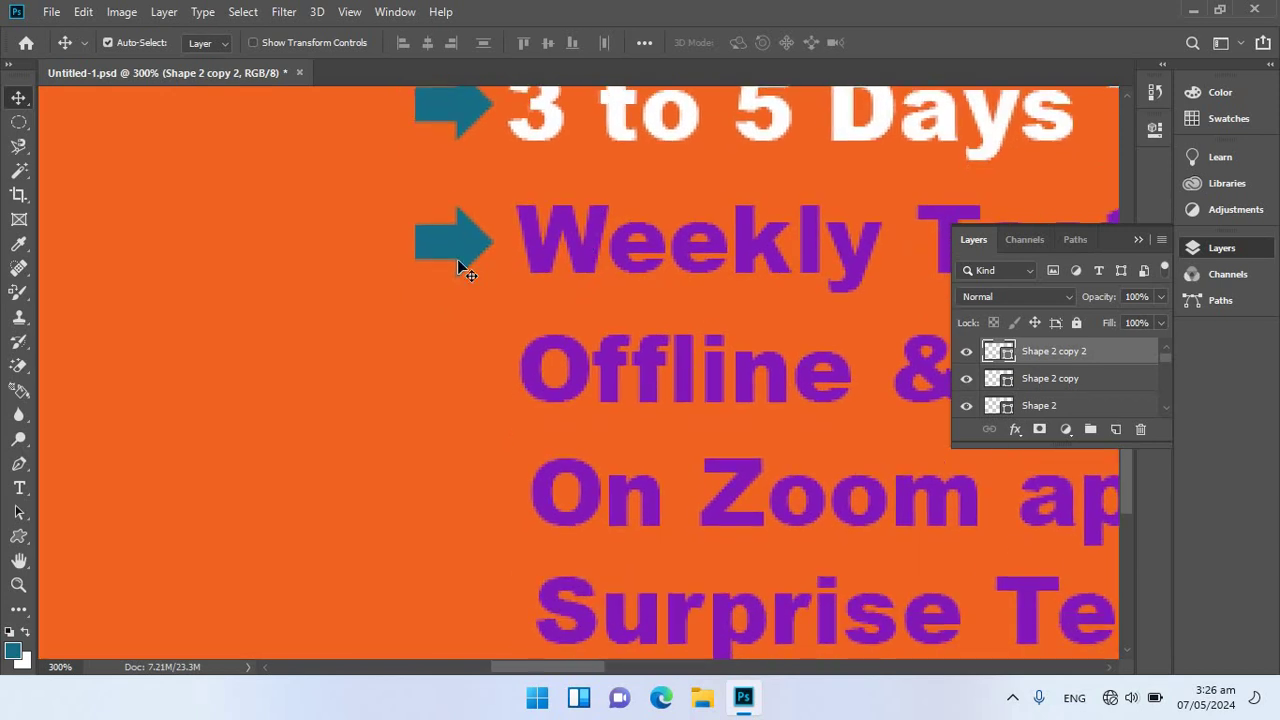
{"action": "left_click_drag", "start_coordinate": [462, 253], "coordinate": [462, 390]}
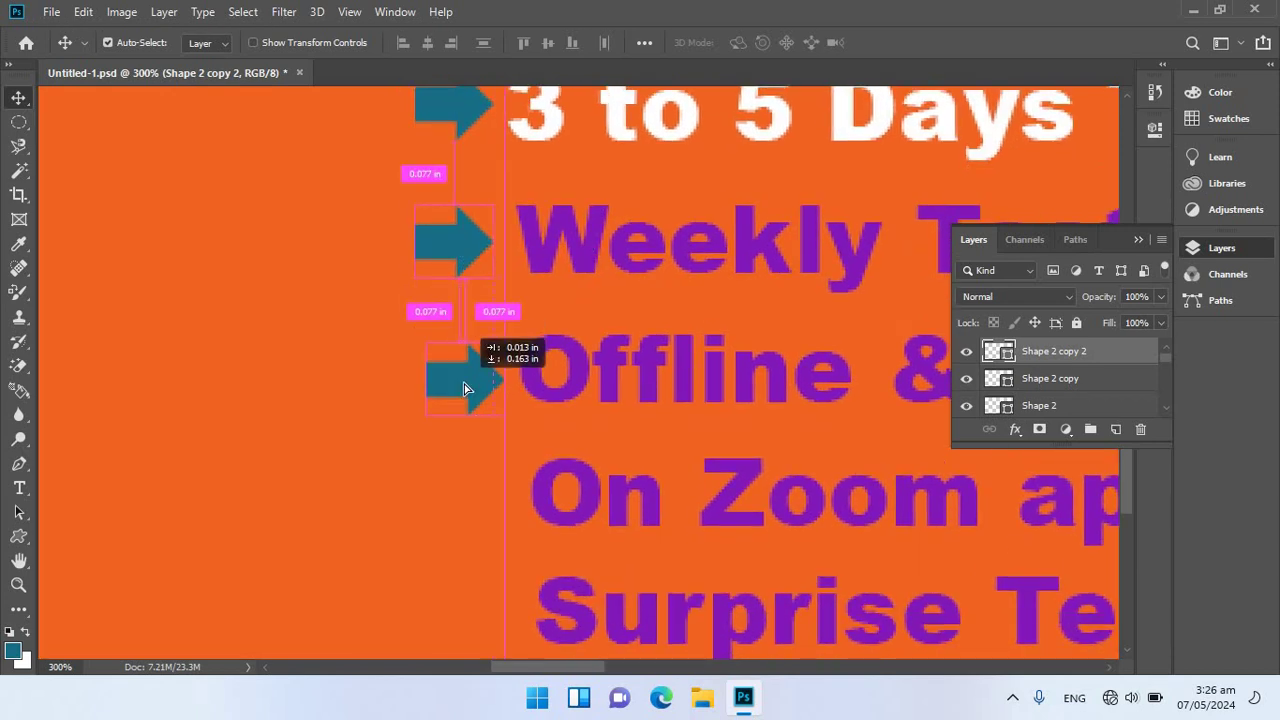
- Add arrow copies beside Surprise Test, Doubles Session and Board Exam Preparation
{"action": "scroll", "coordinate": [552, 430], "scroll_direction": "down", "scroll_amount": 3}
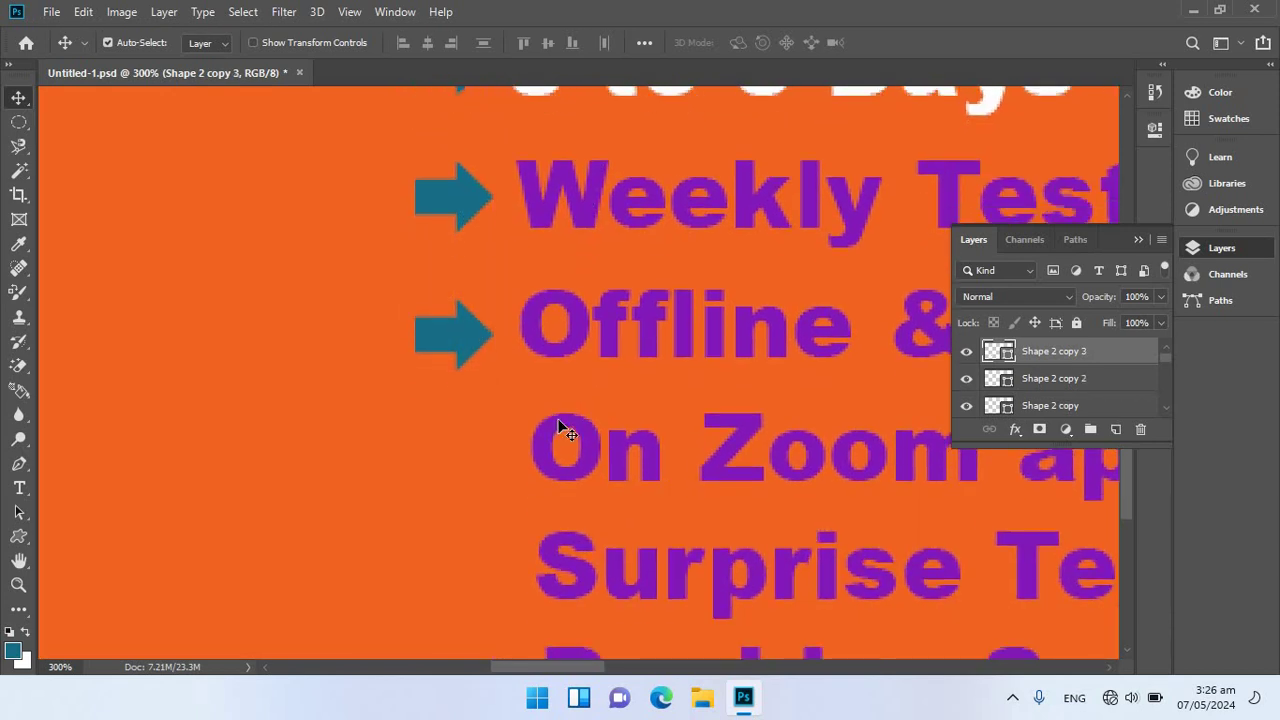
{"action": "right_click", "coordinate": [503, 334]}
{"action": "left_click", "coordinate": [505, 335]}
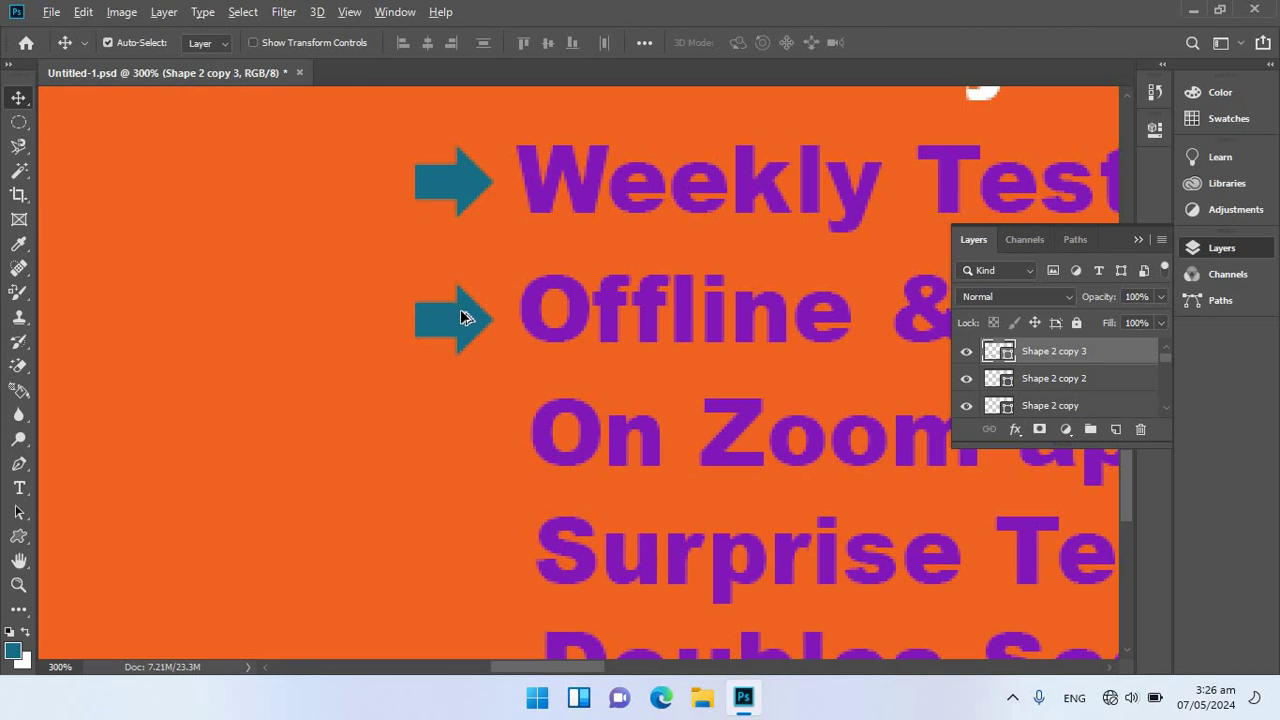
{"action": "left_click_drag", "start_coordinate": [456, 315], "coordinate": [480, 545]}
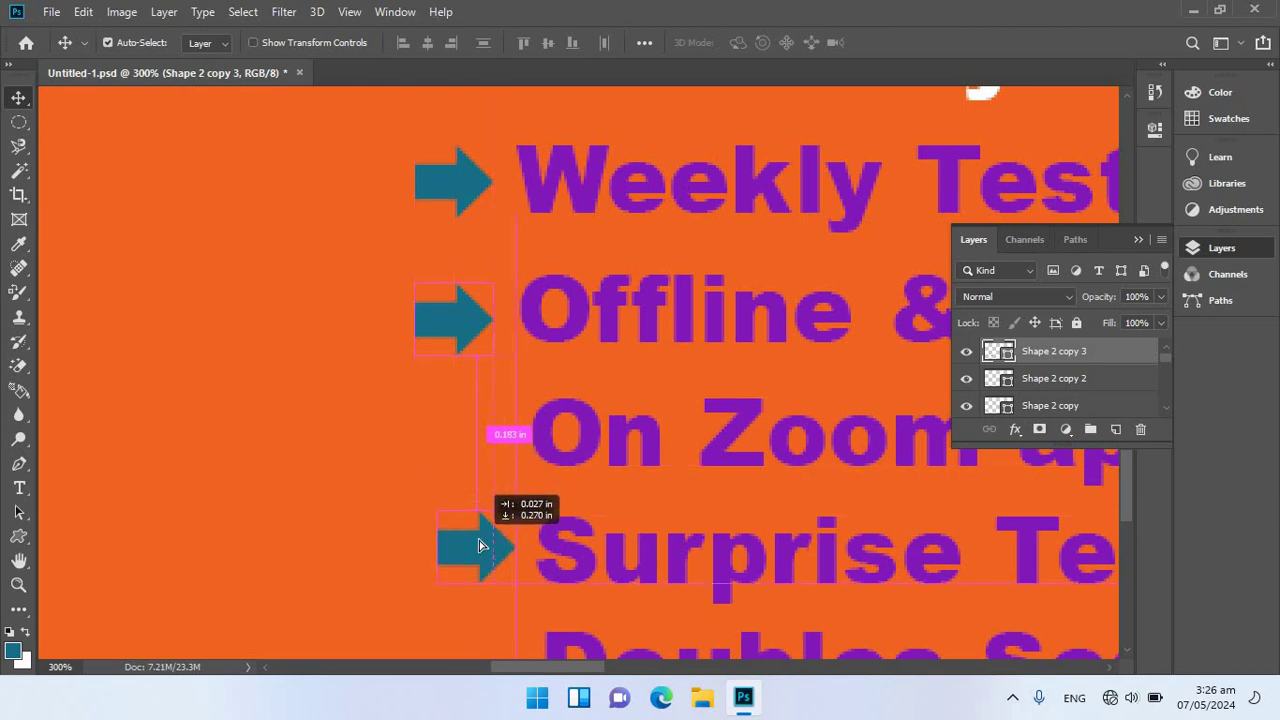
{"action": "left_click_drag", "start_coordinate": [480, 545], "coordinate": [458, 545]}
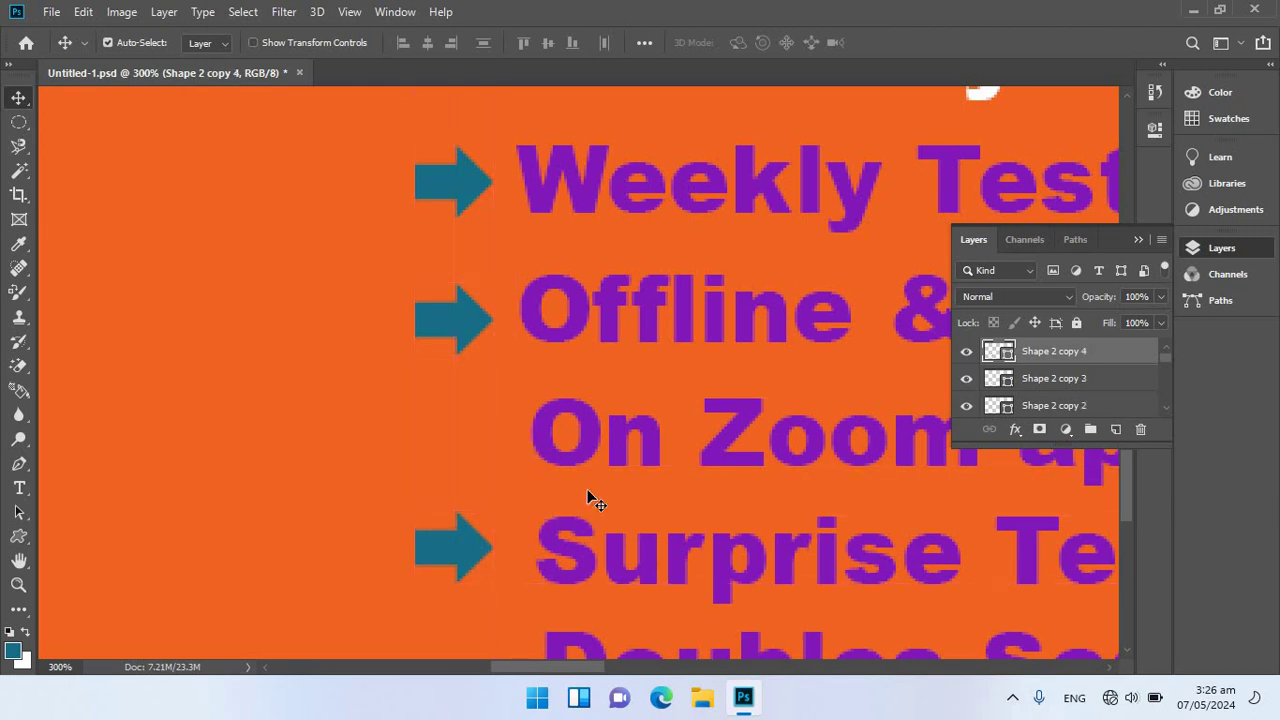
{"action": "scroll", "coordinate": [589, 500], "scroll_direction": "down", "scroll_amount": 2}
{"action": "scroll", "coordinate": [592, 460], "scroll_direction": "down", "scroll_amount": 2}
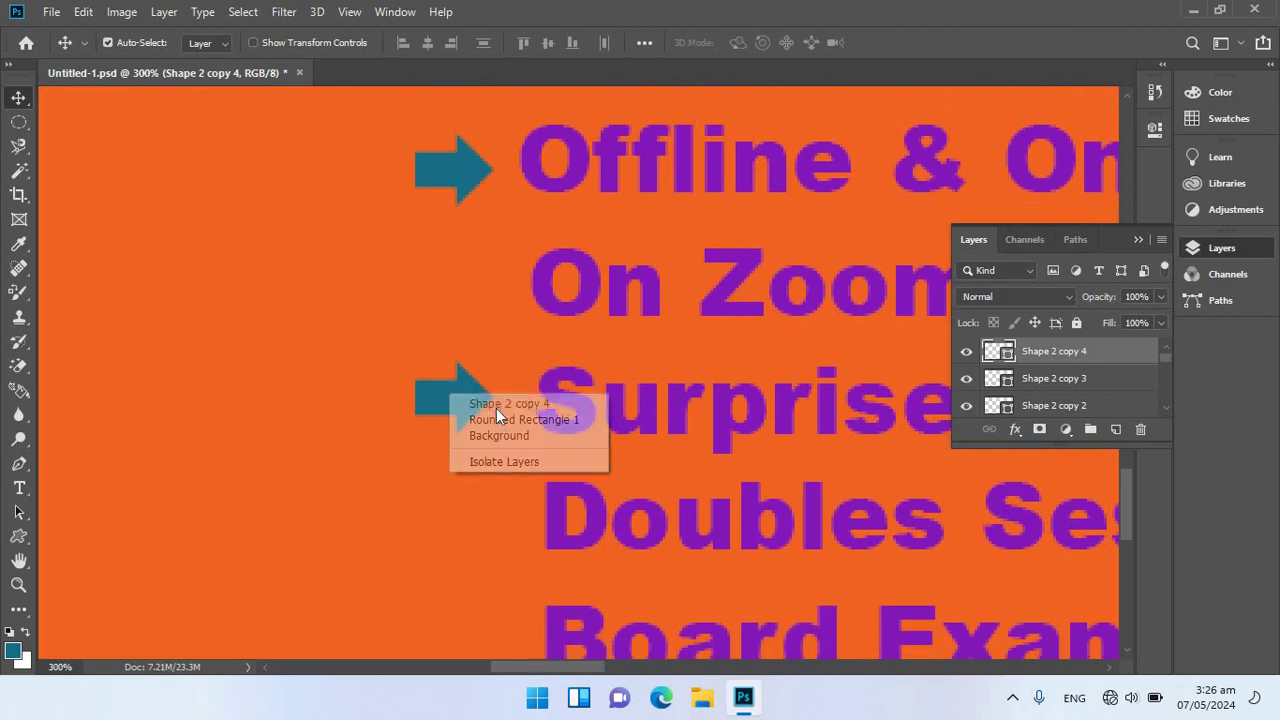
{"action": "mouse_move", "coordinate": [458, 400]}
{"action": "left_mouse_down"}
{"action": "mouse_move", "coordinate": [455, 544]}
{"action": "mouse_move", "coordinate": [557, 528]}
{"action": "left_mouse_up"}
{"action": "scroll", "coordinate": [606, 517], "scroll_direction": "down", "scroll_amount": 3}
{"action": "scroll", "coordinate": [638, 462], "scroll_direction": "down", "scroll_amount": 2}
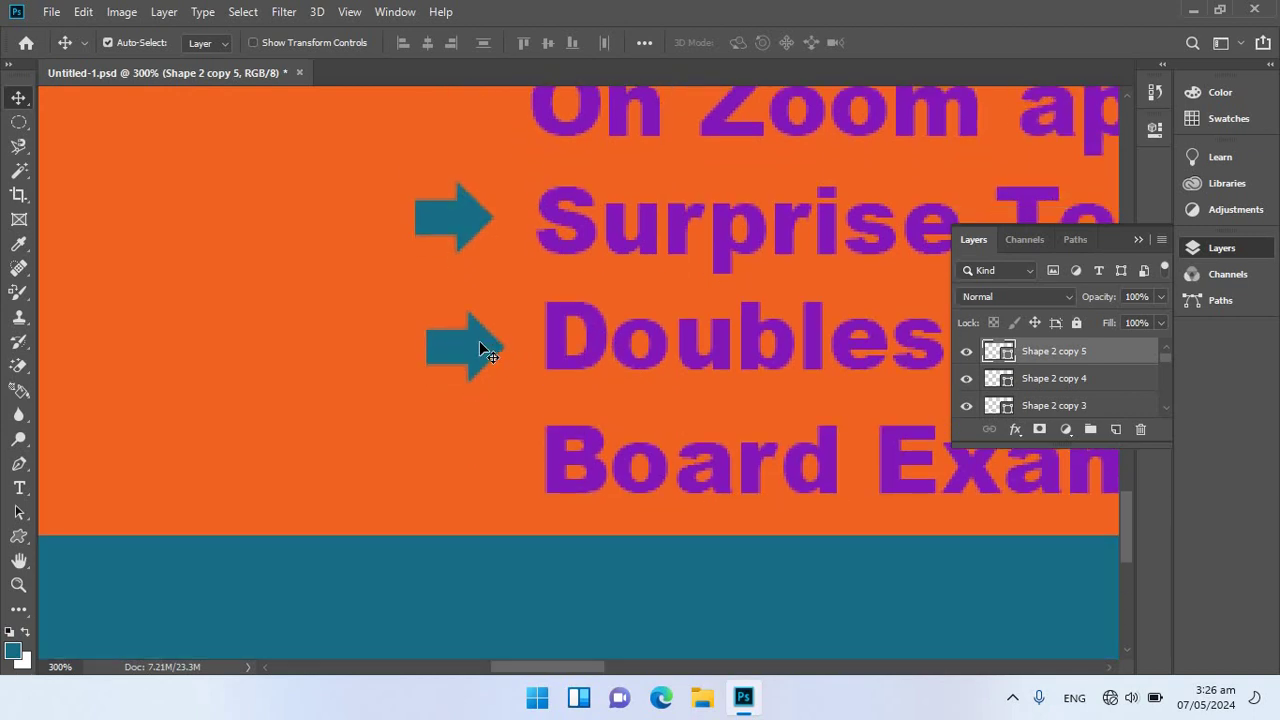
{"action": "left_click_drag", "start_coordinate": [481, 348], "coordinate": [468, 476]}
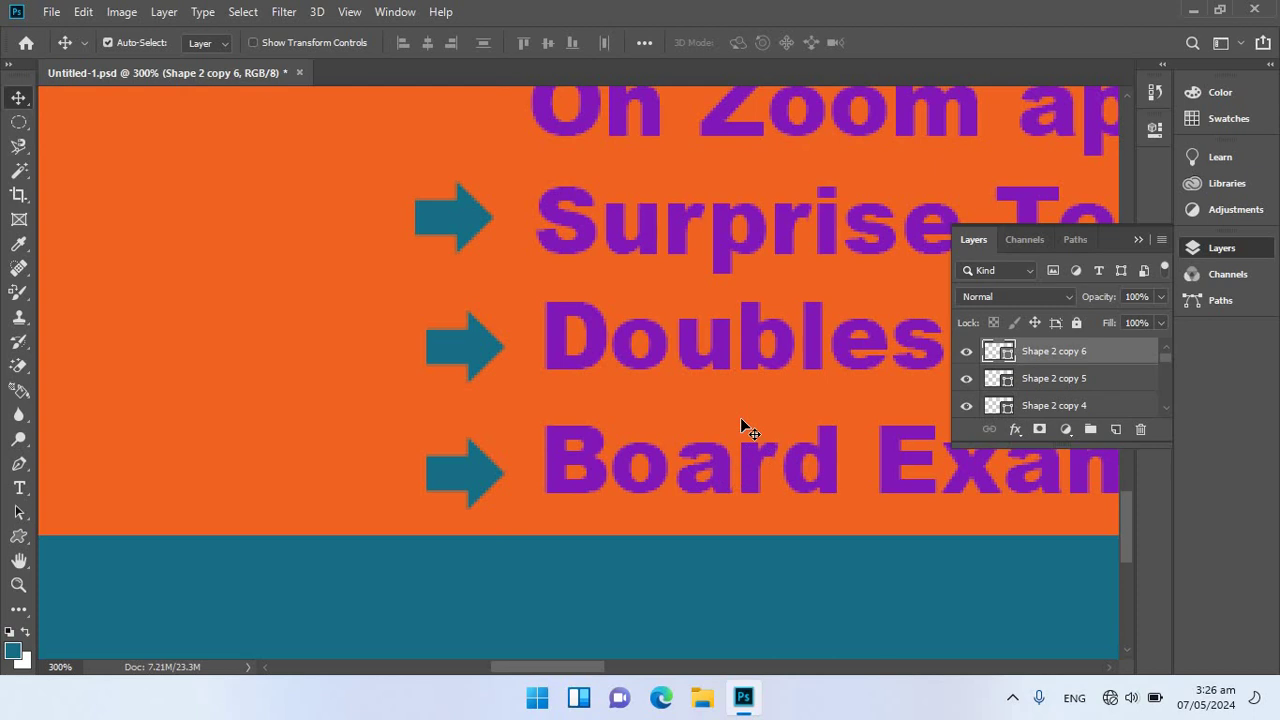
- Scroll through the finished facilities list and save the poster with Ctrl+S
{"action": "scroll", "coordinate": [741, 421], "scroll_direction": "down", "scroll_amount": 1}
{"action": "scroll", "coordinate": [741, 421], "scroll_direction": "down", "scroll_amount": 2}
{"action": "scroll", "coordinate": [741, 421], "scroll_direction": "down", "scroll_amount": 2}
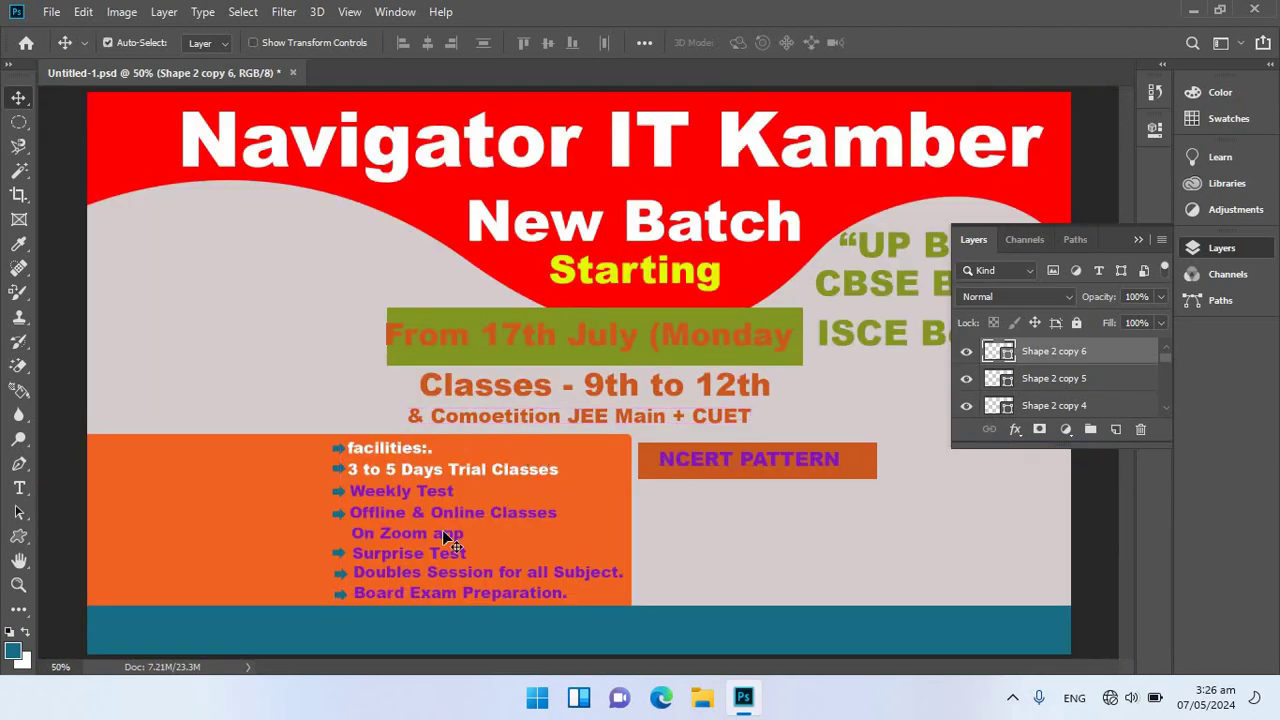
{"action": "key", "text": "ctrl"}
{"action": "key", "text": "ctrl+s"}
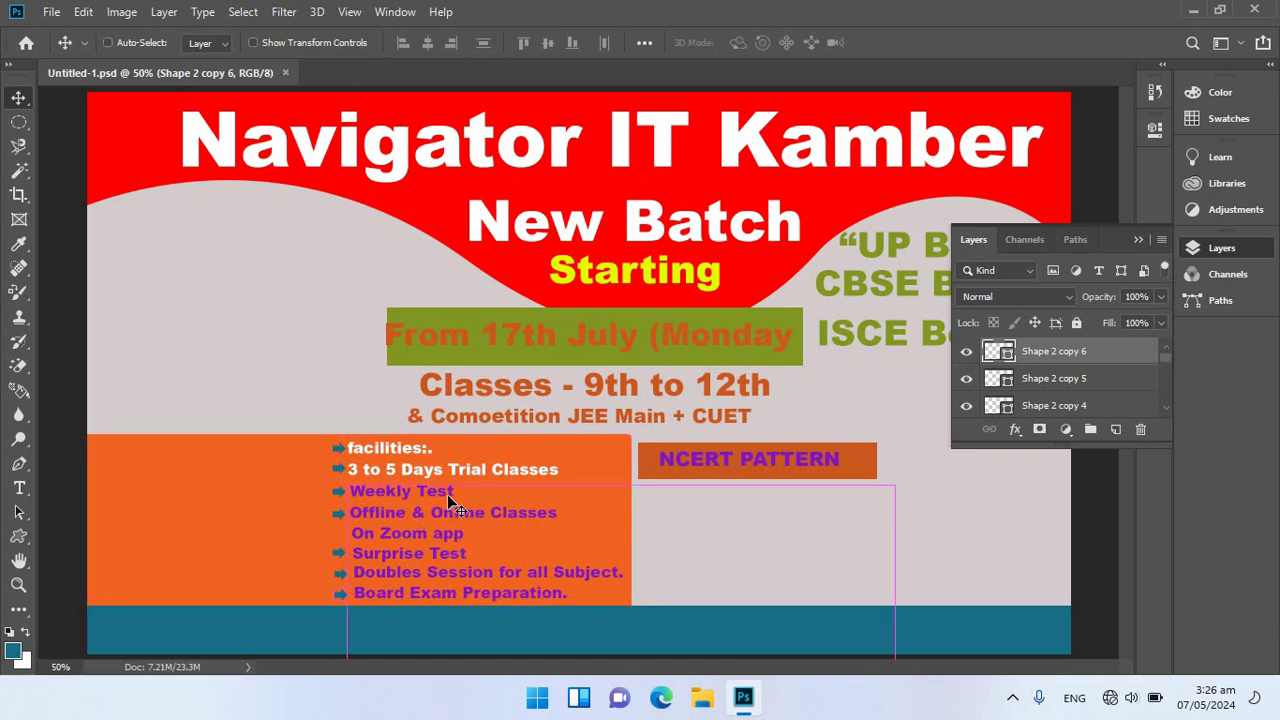
- Recolour the UP Board text dark blue #21049e
{"action": "key", "text": "ctrl+plus"}
{"action": "key", "text": "ctrl+plus"}
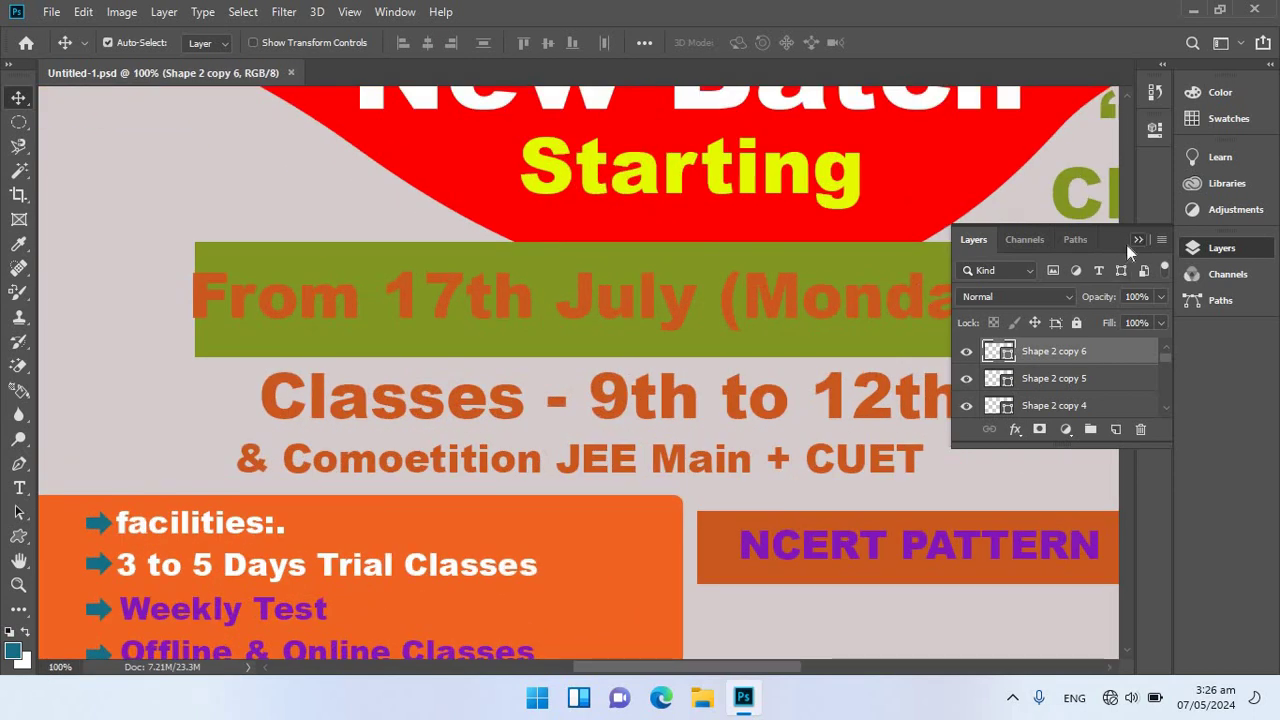
{"action": "left_click", "coordinate": [1133, 240]}
{"action": "left_click_drag", "start_coordinate": [714, 286], "coordinate": [400, 344]}
{"action": "mouse_move", "coordinate": [954, 205]}
{"action": "left_mouse_down"}
{"action": "mouse_move", "coordinate": [678, 387]}
{"action": "mouse_move", "coordinate": [618, 315]}
{"action": "left_mouse_up"}
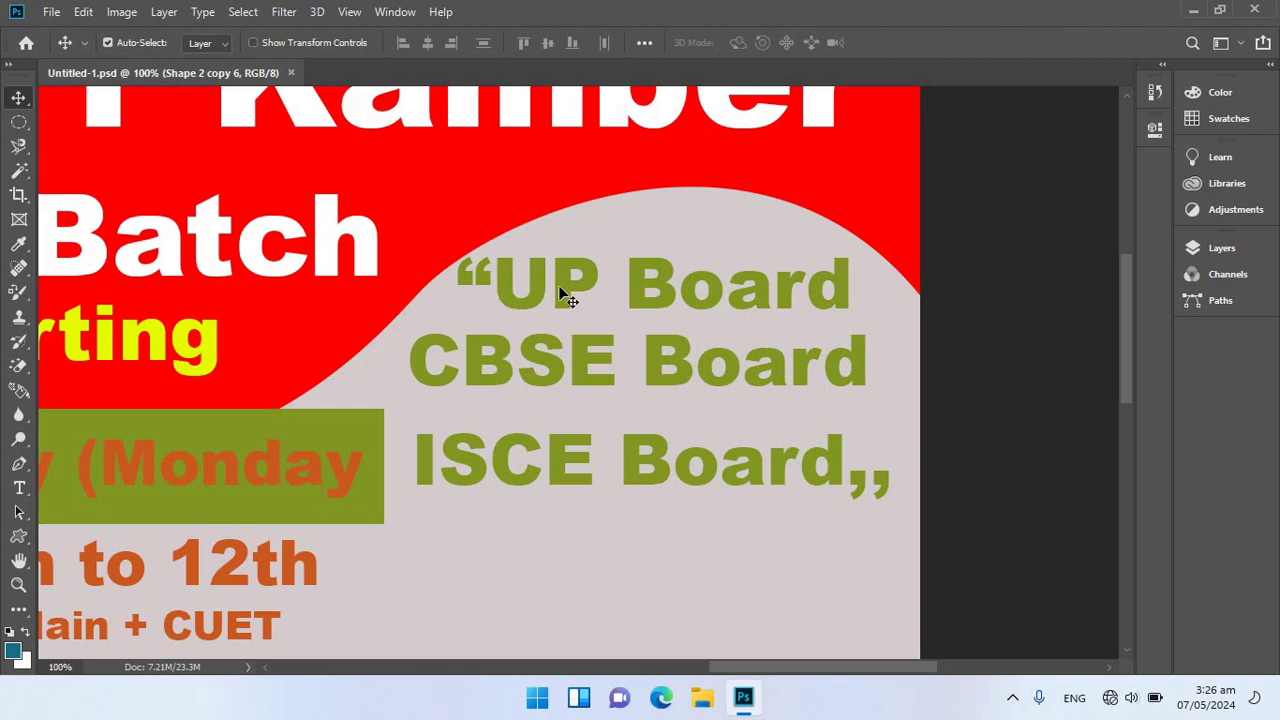
{"action": "key", "text": "t"}
{"action": "triple_click", "coordinate": [546, 287]}
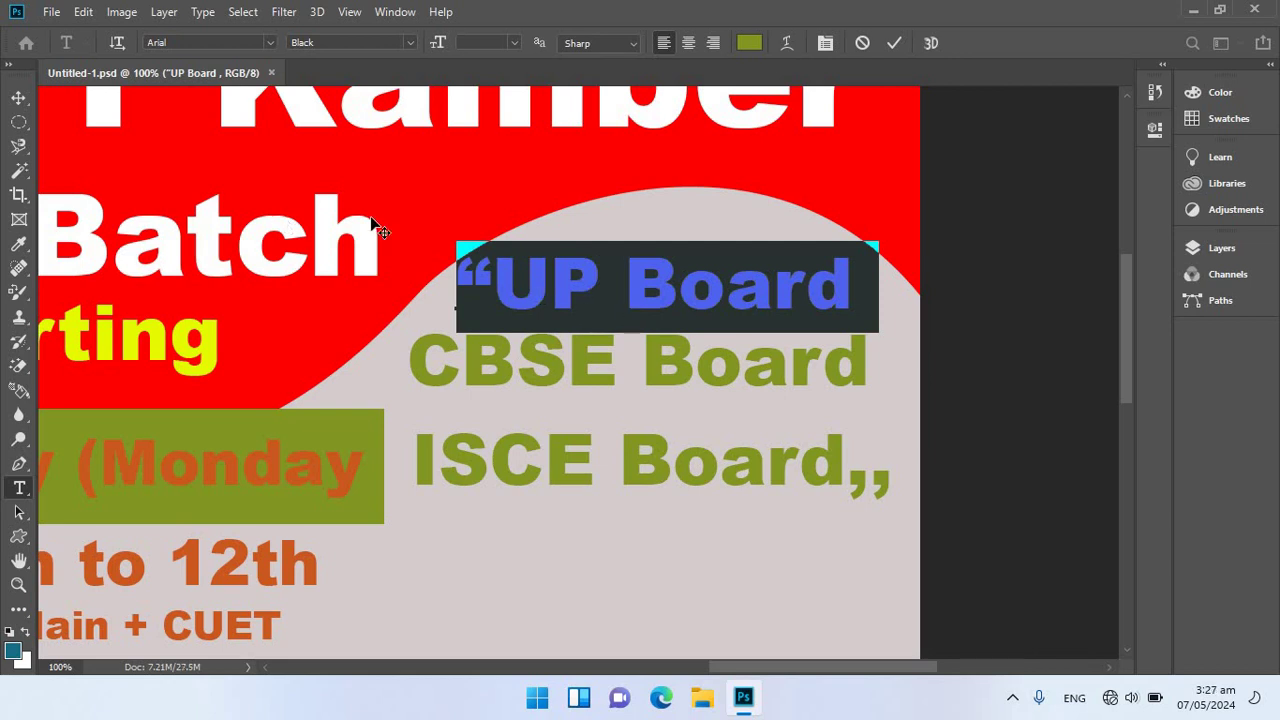
{"action": "left_click", "coordinate": [749, 43]}
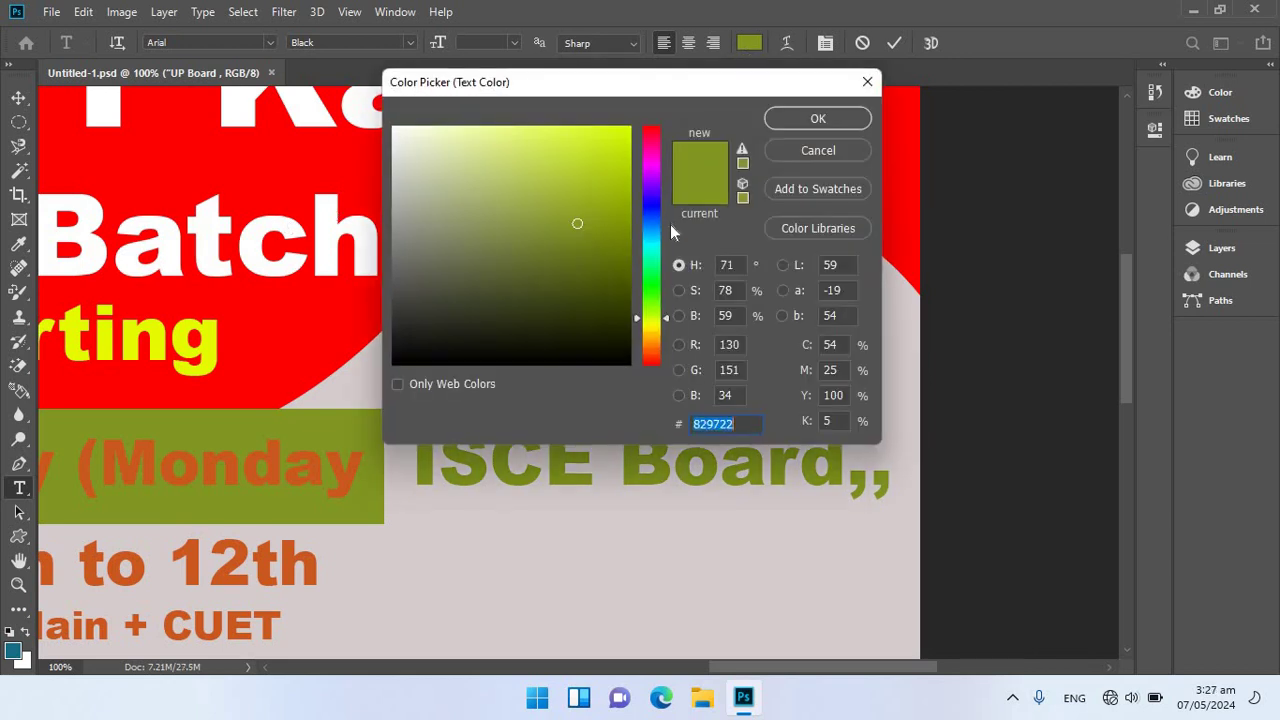
{"action": "left_click_drag", "start_coordinate": [653, 321], "coordinate": [648, 198]}
{"action": "left_click_drag", "start_coordinate": [577, 223], "coordinate": [626, 217]}
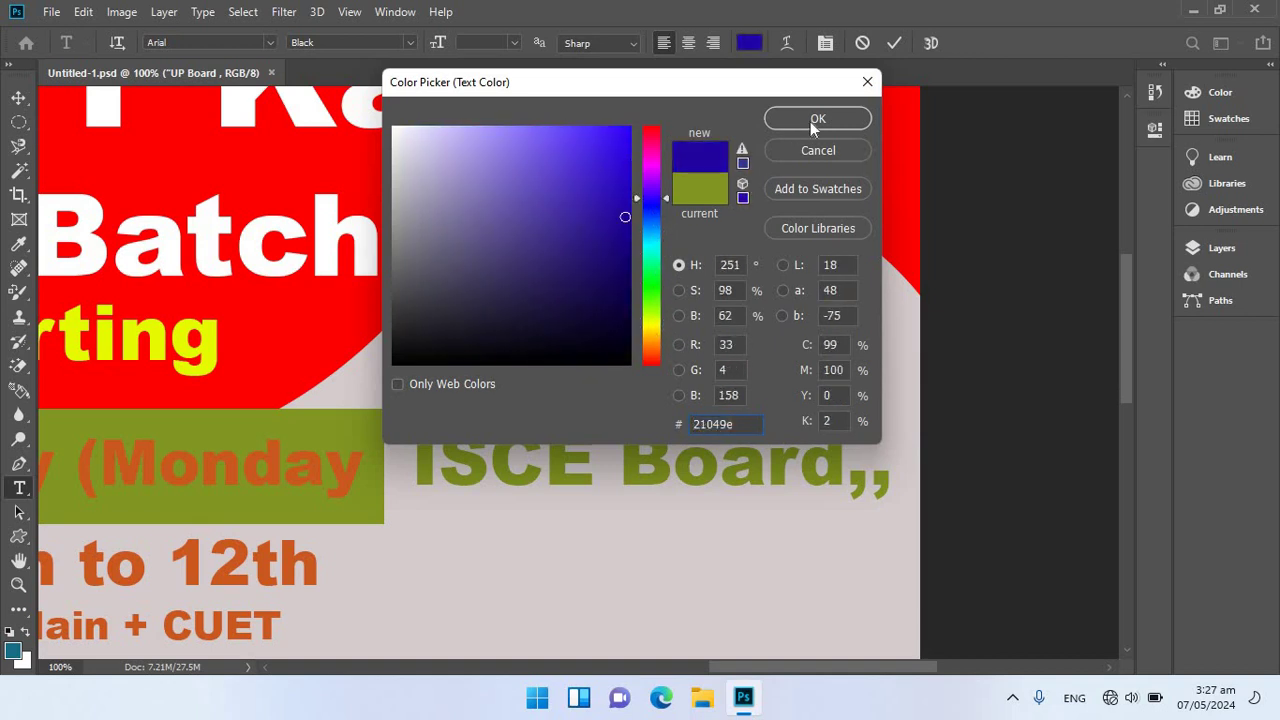
{"action": "left_click", "coordinate": [808, 120]}
{"action": "left_click", "coordinate": [19, 99]}
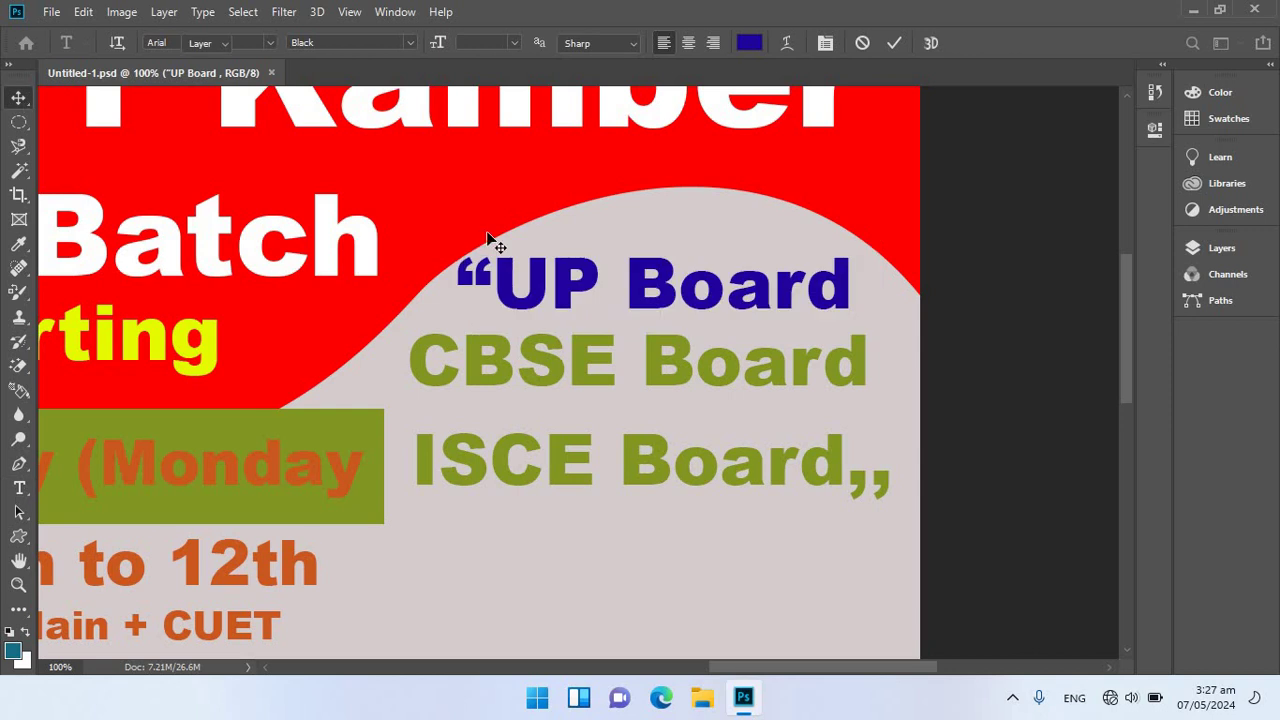
- Give the CBSE Board text the same dark blue, sampled from UP Board
{"action": "right_click", "coordinate": [537, 352]}
{"action": "left_click", "coordinate": [575, 360]}
{"action": "key", "text": "t"}
{"action": "triple_click", "coordinate": [575, 358]}
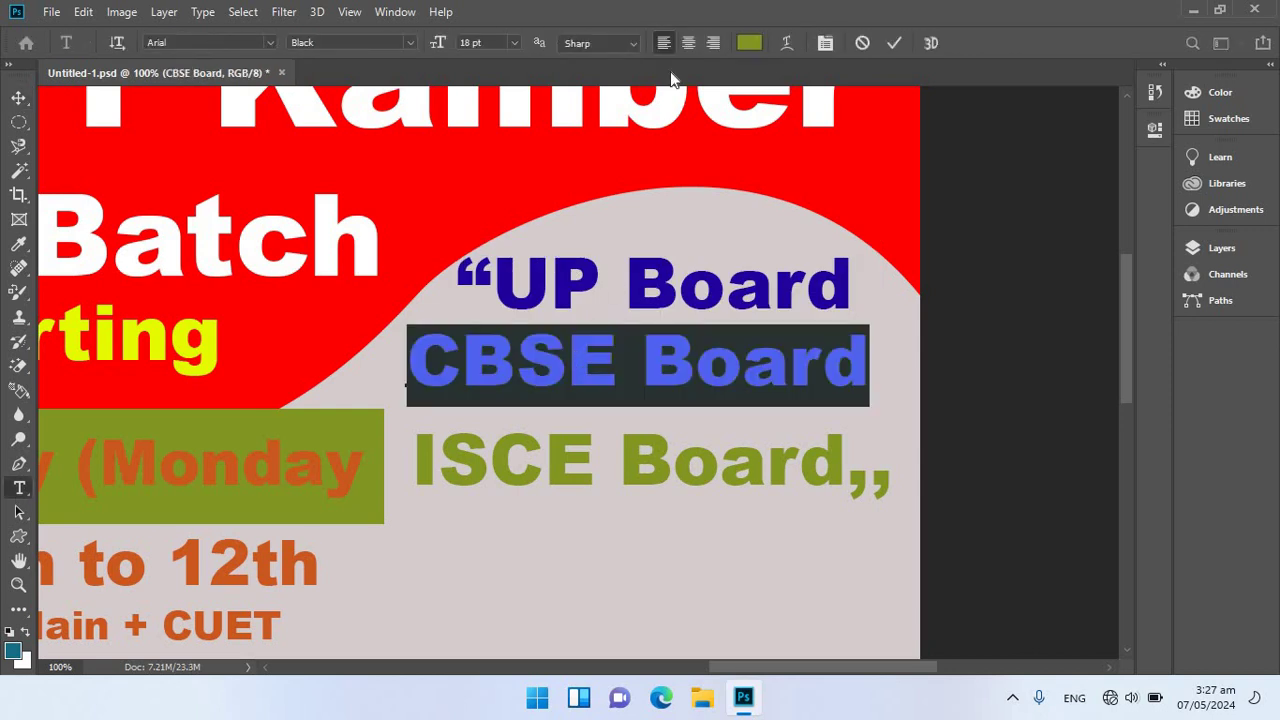
{"action": "left_click", "coordinate": [752, 43]}
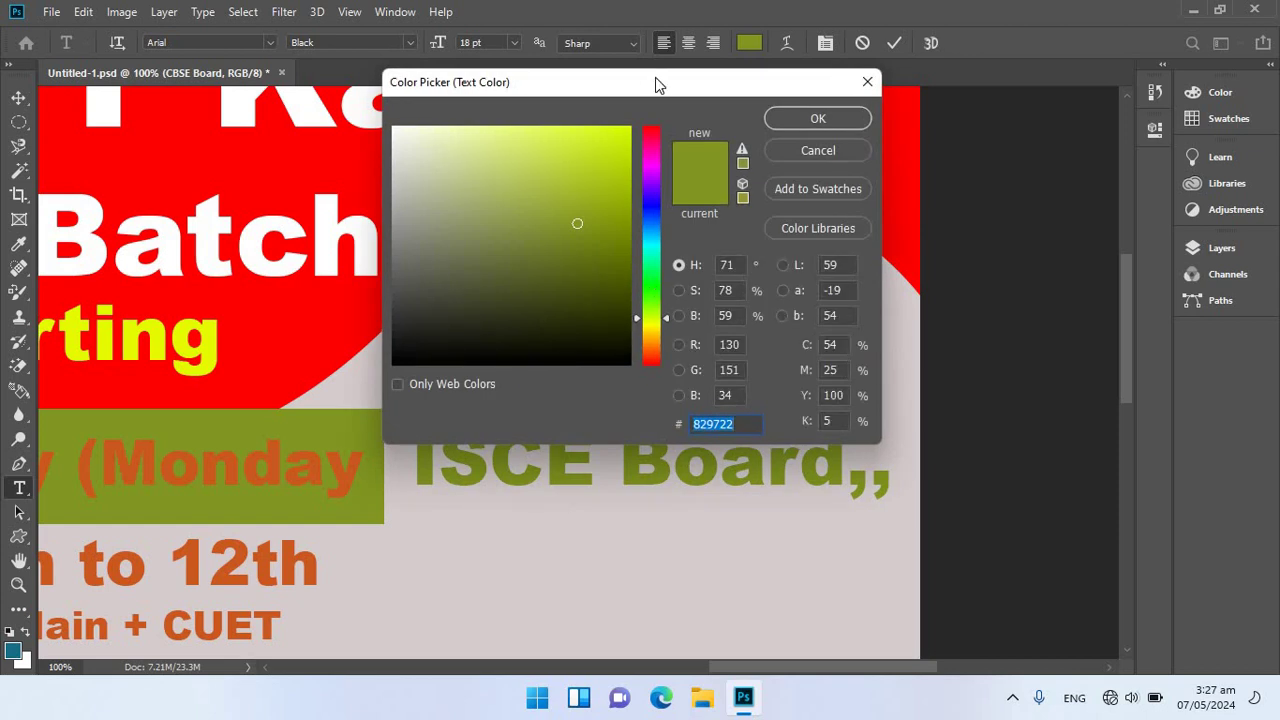
{"action": "left_click_drag", "start_coordinate": [560, 82], "coordinate": [1049, 82]}
{"action": "left_click", "coordinate": [678, 268]}
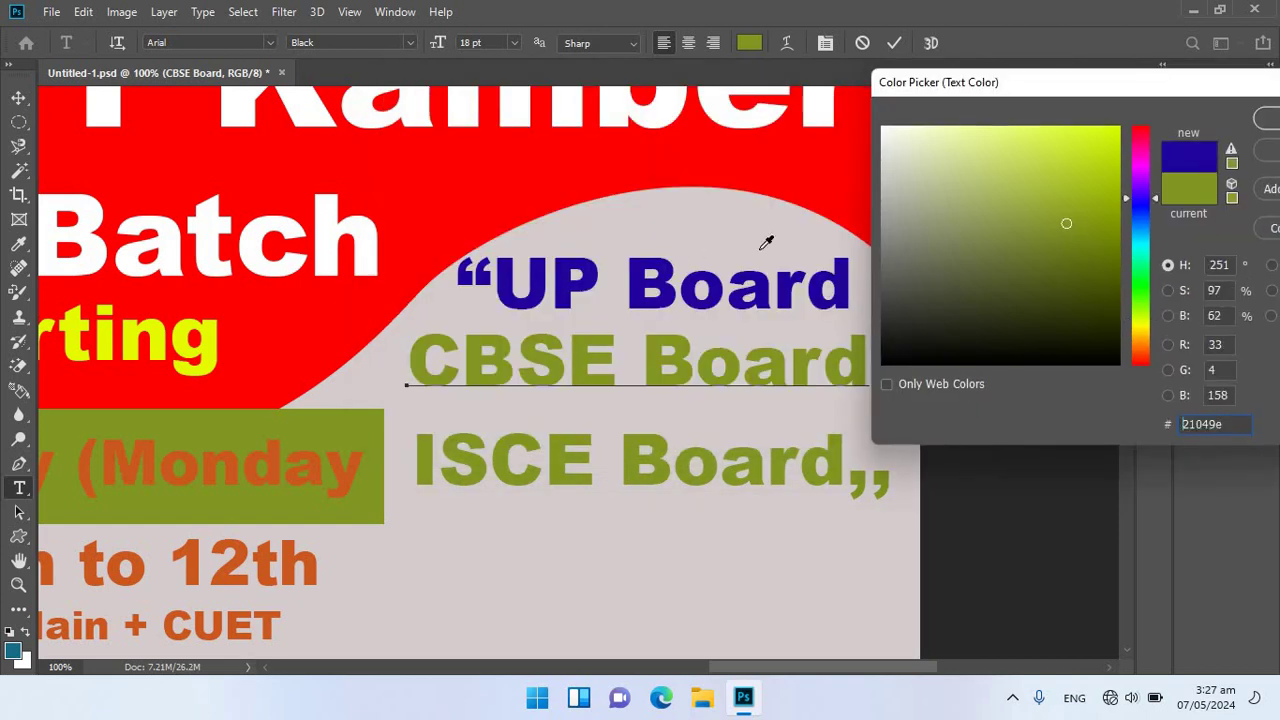
{"action": "left_click", "coordinate": [1265, 122]}
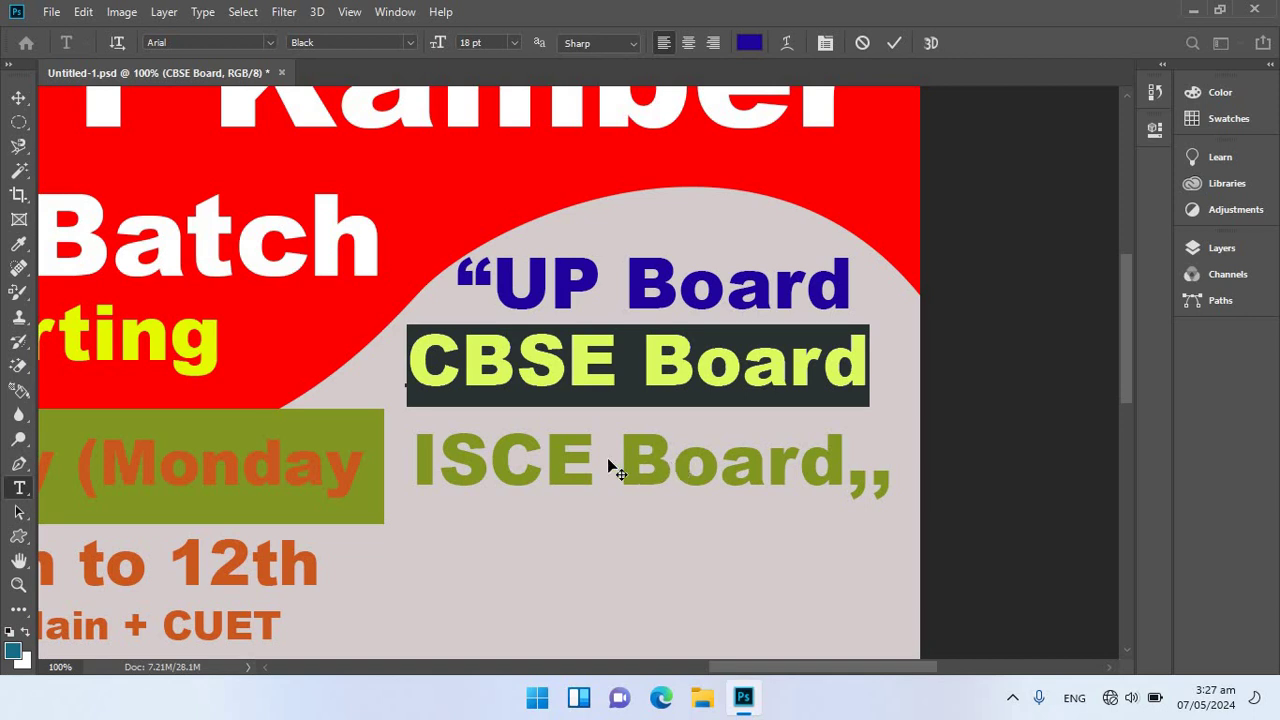
{"action": "left_click", "coordinate": [19, 97]}
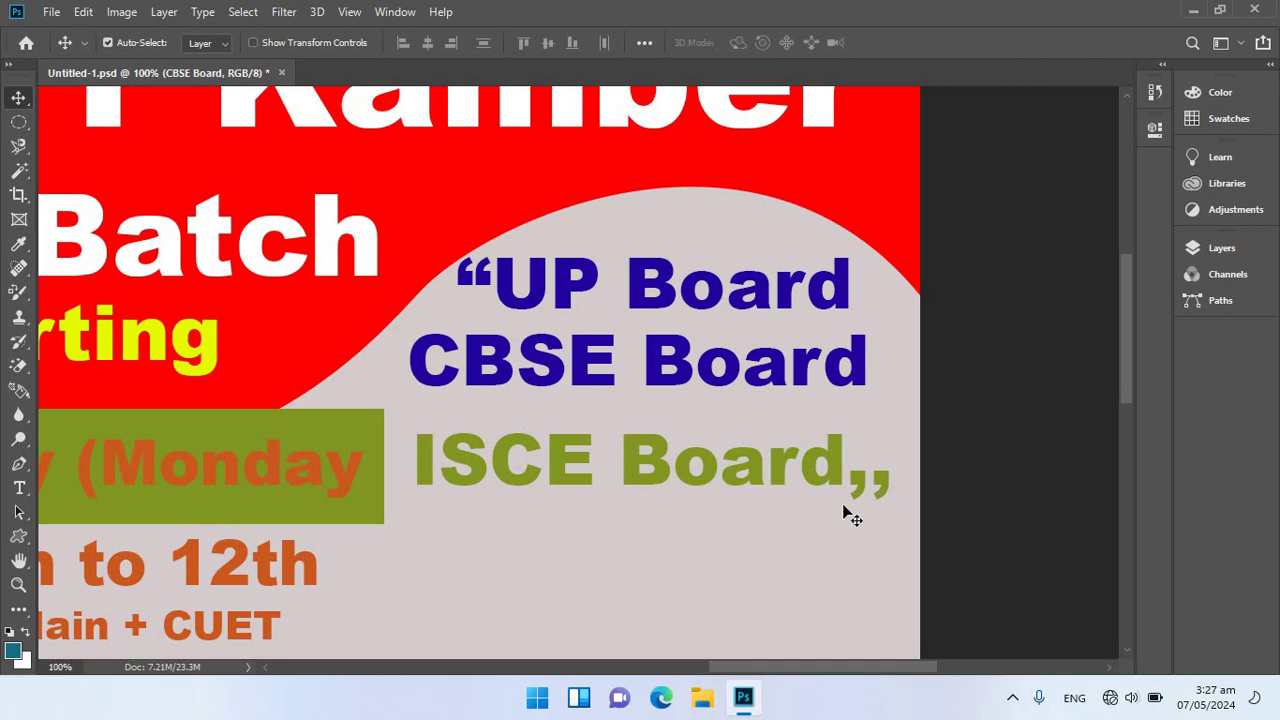
- Replace ISCE Board's trailing commas with a closing quote and colour it the sampled dark blue
{"action": "left_click", "coordinate": [19, 488]}
{"action": "left_click", "coordinate": [593, 462]}
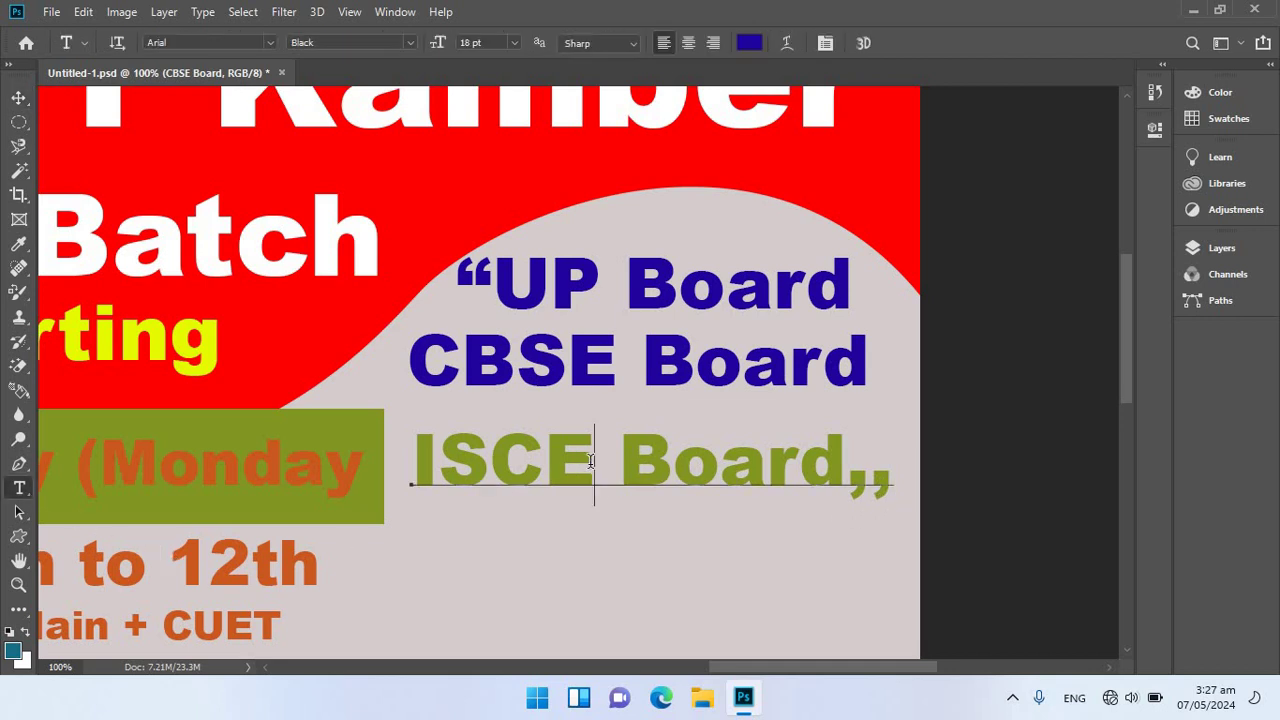
{"action": "key", "text": "ctrl+a"}
{"action": "left_click", "coordinate": [877, 474]}
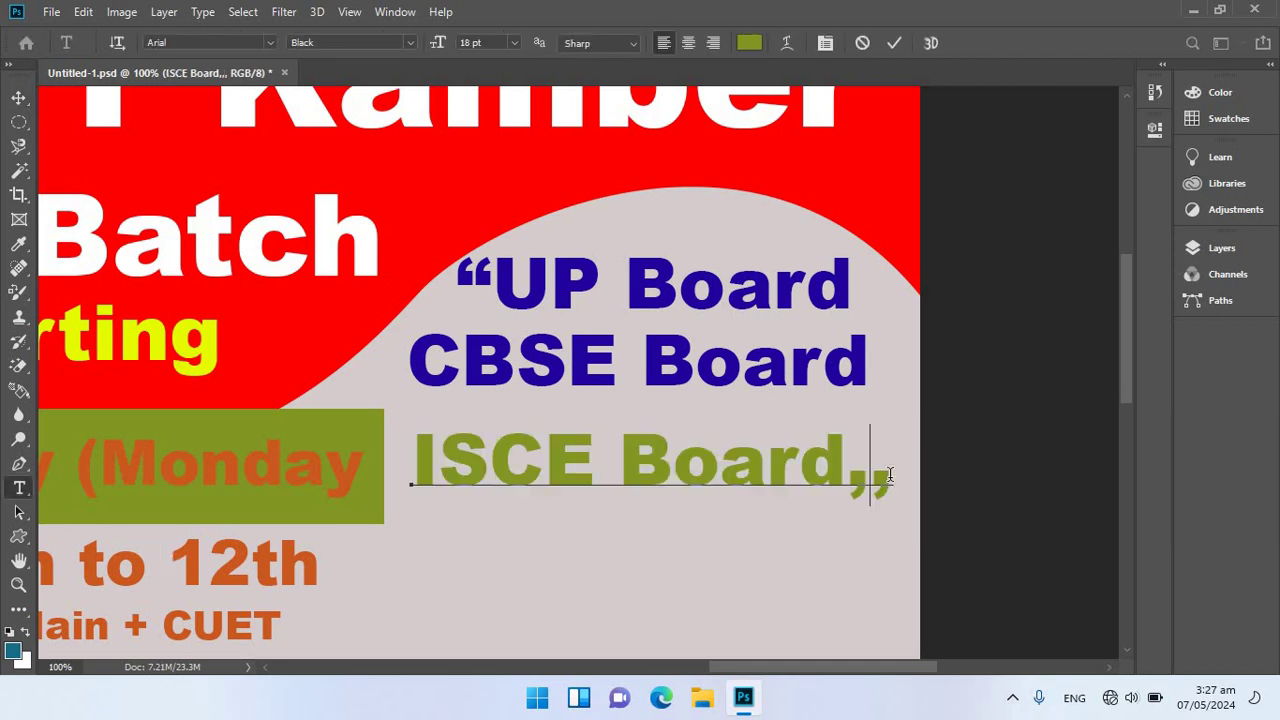
{"action": "key", "text": "Left"}
{"action": "key", "text": "Left"}
{"action": "key", "text": "Delete"}
{"action": "key", "text": "Delete"}
{"action": "type", "text": "\""}
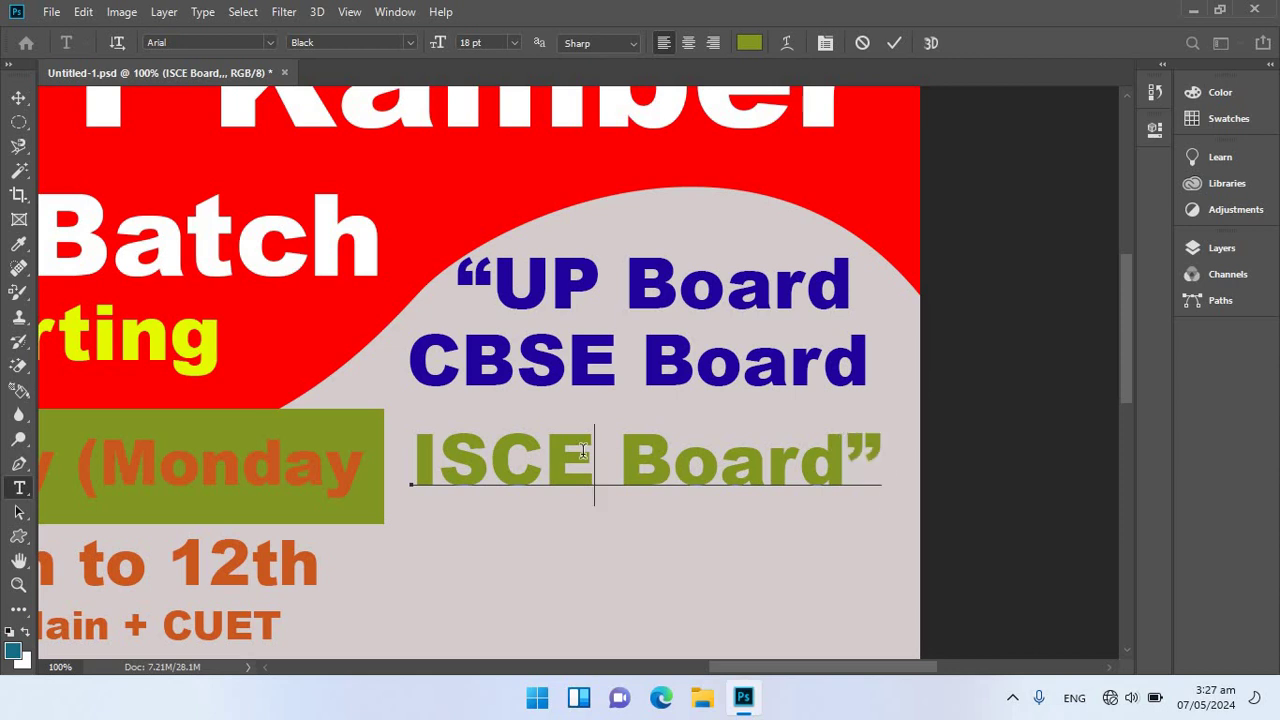
{"action": "triple_click", "coordinate": [583, 452]}
{"action": "left_click", "coordinate": [748, 44]}
{"action": "left_click", "coordinate": [645, 275]}
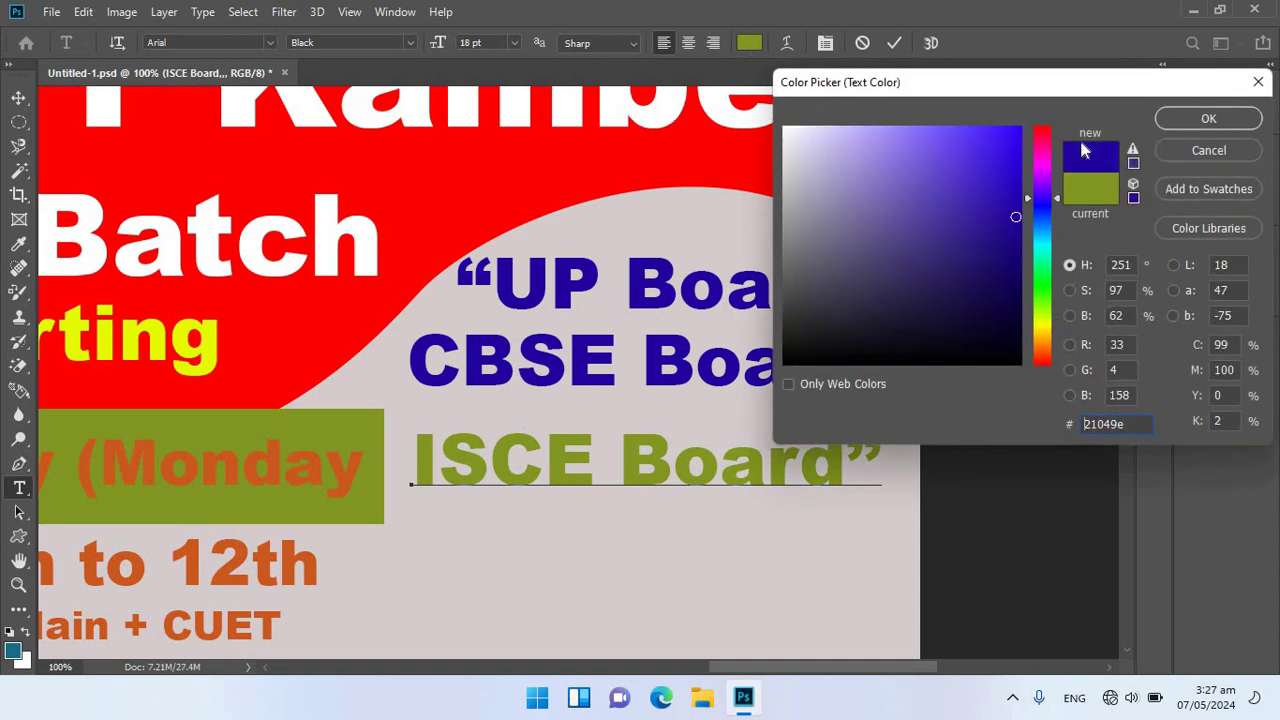
{"action": "left_click", "coordinate": [1186, 118]}
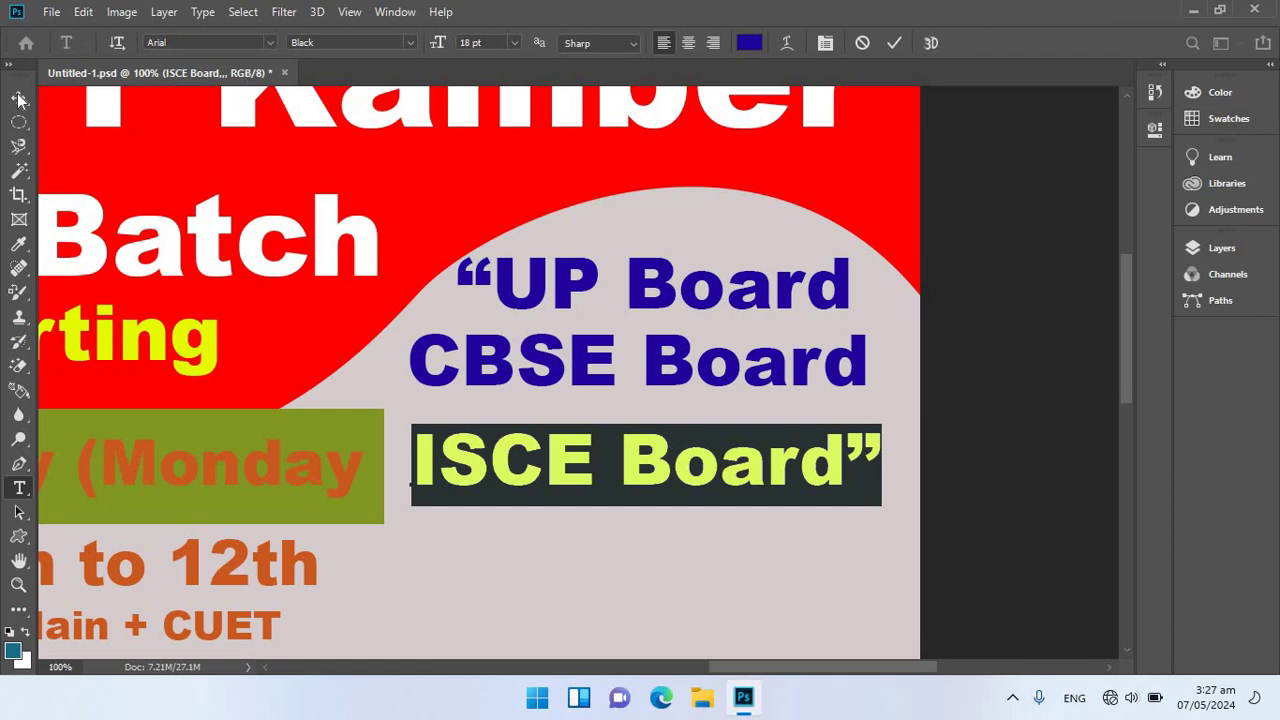
{"action": "key", "text": "ctrl+Return"}
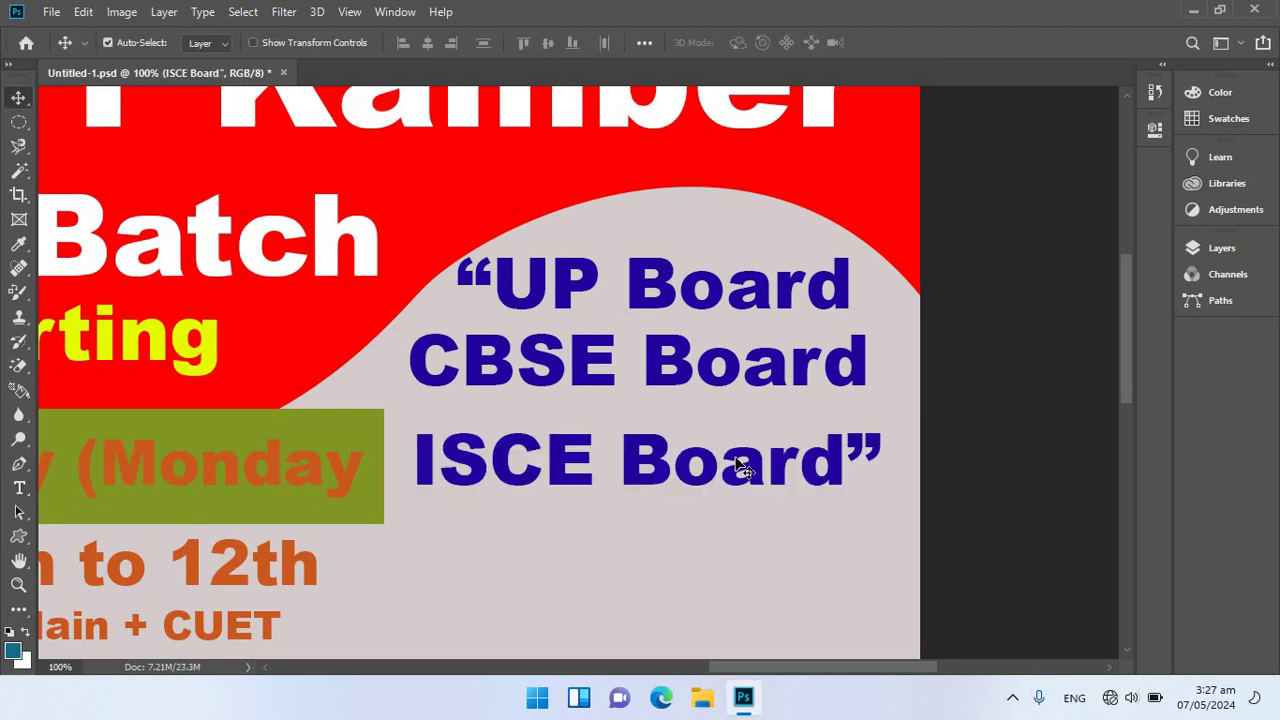
- Bring the From 17th July banner into view and select its green Rectangle 1 layer
{"action": "scroll", "coordinate": [540, 370], "scroll_direction": "down", "scroll_amount": 3}
{"action": "left_click_drag", "start_coordinate": [323, 358], "coordinate": [823, 217]}
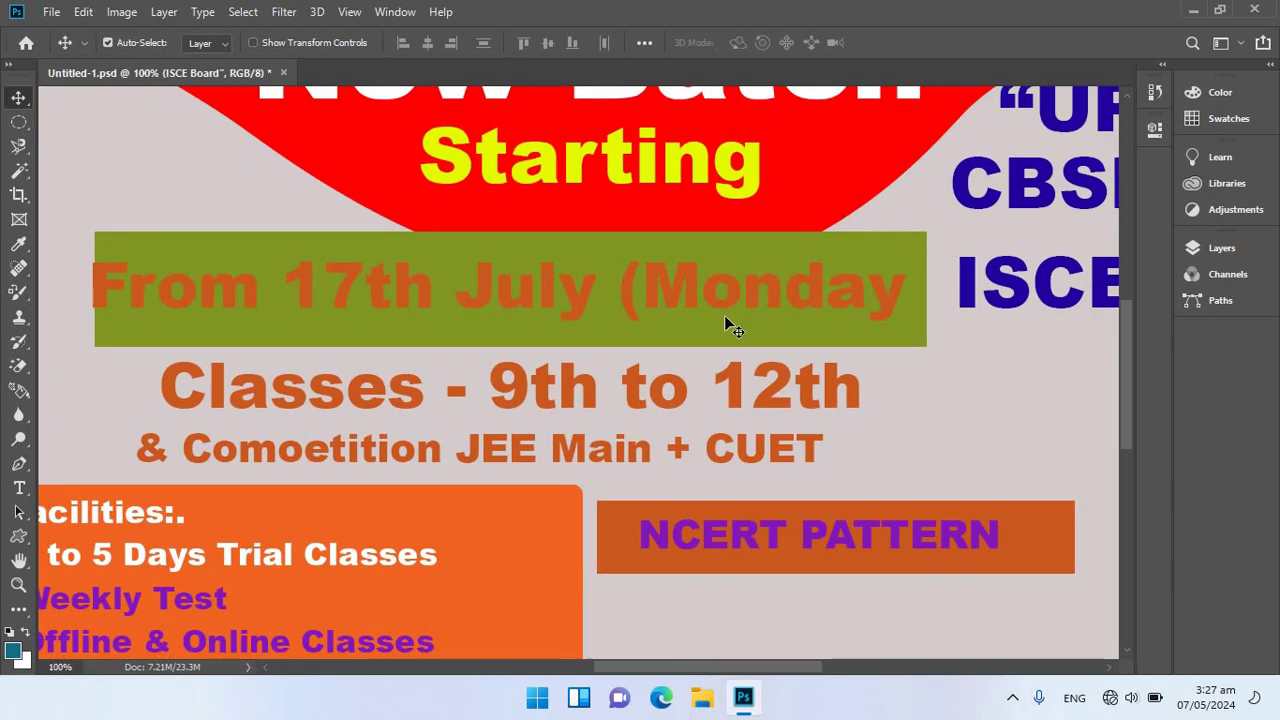
{"action": "right_click", "coordinate": [528, 285]}
{"action": "left_click", "coordinate": [560, 289]}
{"action": "key", "text": "Right"}
{"action": "key", "text": "Right"}
{"action": "key", "text": "Right"}
{"action": "key", "text": "Right"}
{"action": "key", "text": "Right"}
{"action": "key", "text": "Right"}
{"action": "key", "text": "Right"}
{"action": "key", "text": "Right"}
{"action": "key", "text": "Right"}
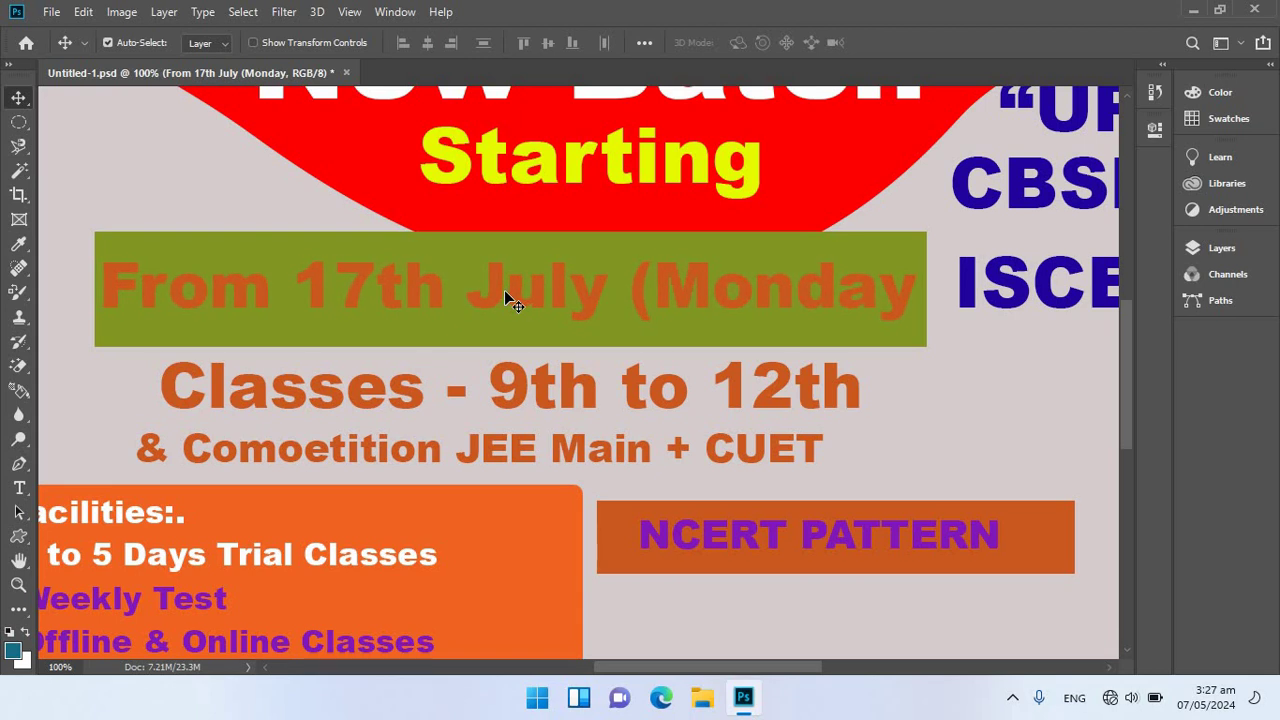
{"action": "right_click", "coordinate": [476, 257]}
{"action": "left_click", "coordinate": [500, 256]}
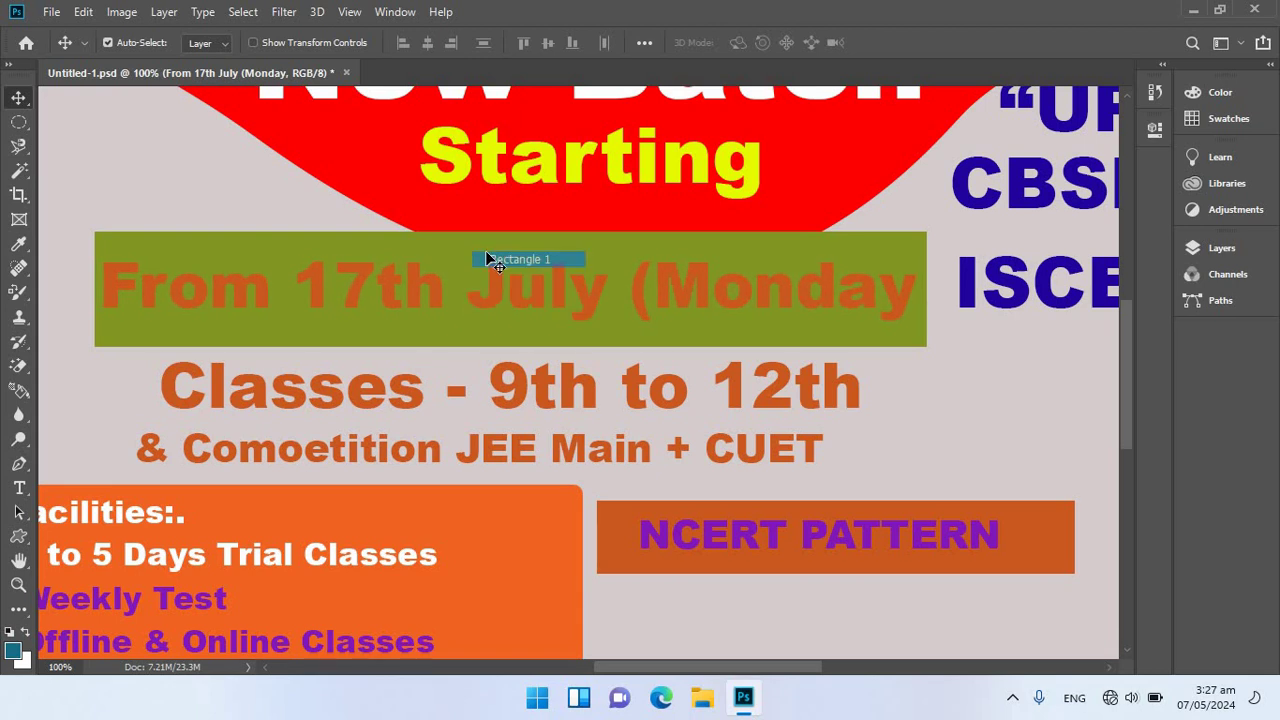
- Fill the green Rectangle 1 banner with teal using the Paint Bucket, without rasterizing
{"action": "left_click", "coordinate": [20, 537]}
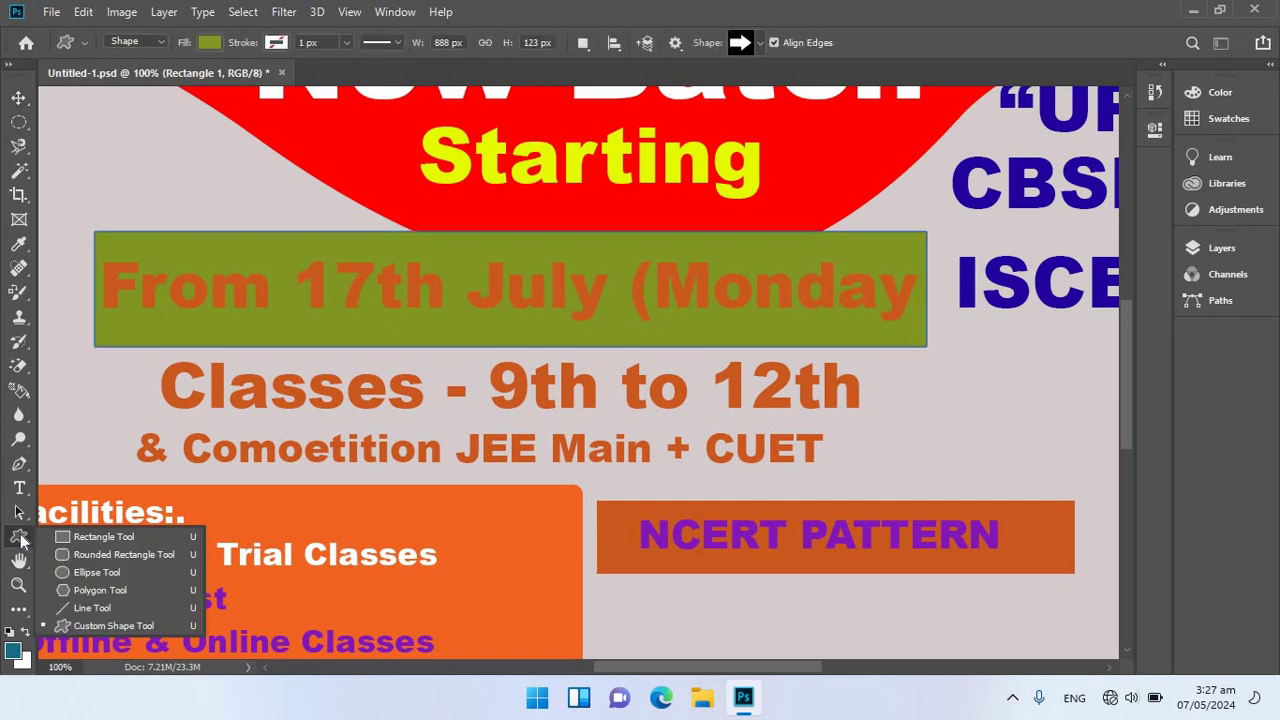
{"action": "left_click", "coordinate": [19, 607]}
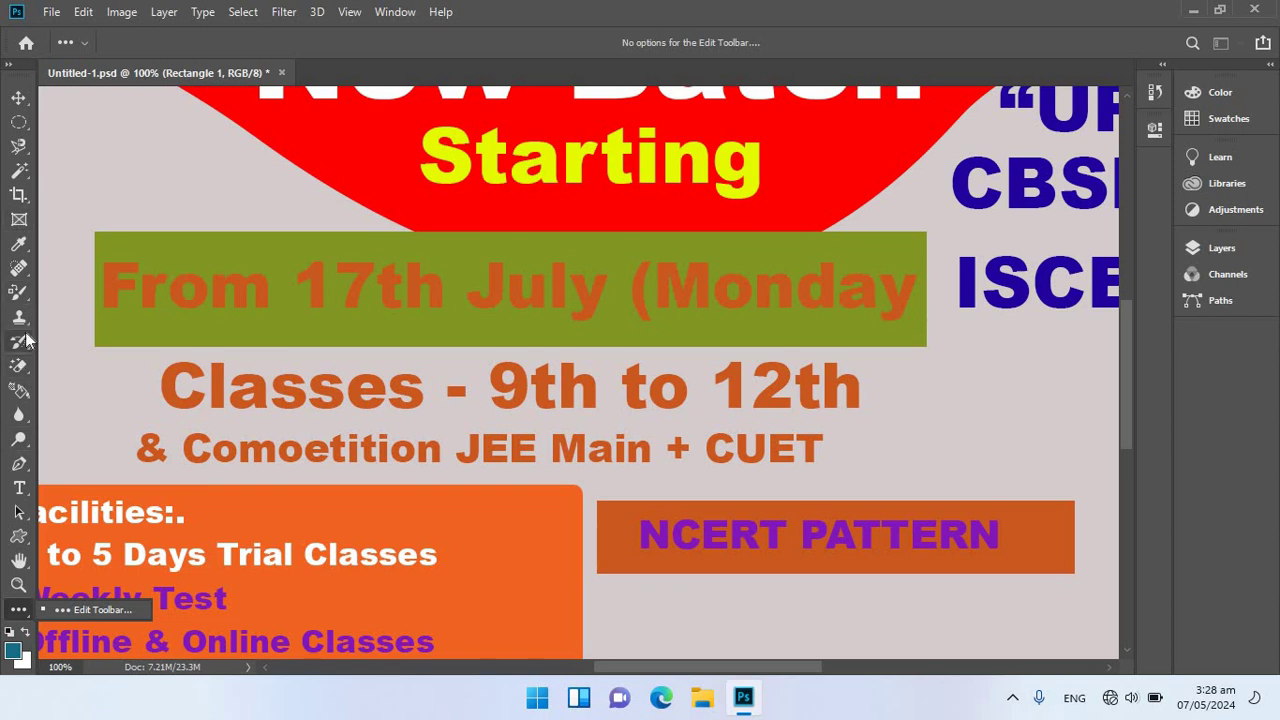
{"action": "right_click", "coordinate": [20, 392]}
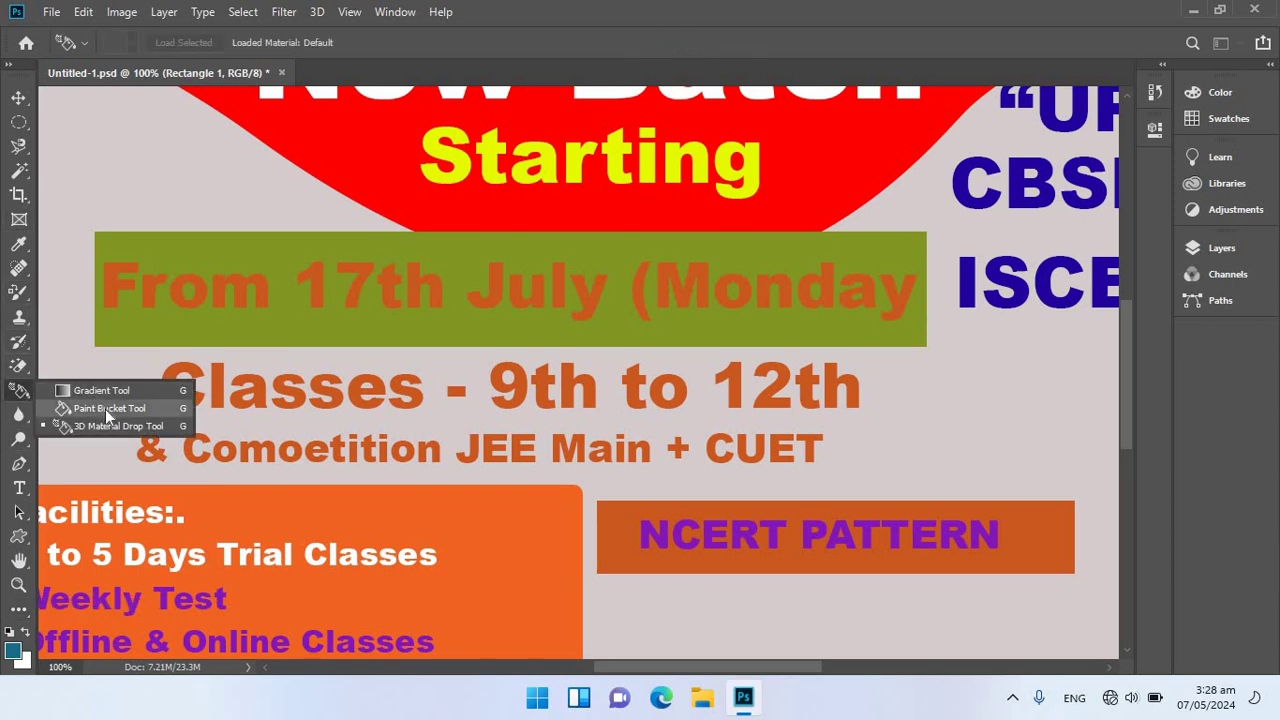
{"action": "left_click", "coordinate": [105, 409]}
{"action": "left_click", "coordinate": [221, 327]}
{"action": "left_click", "coordinate": [643, 269]}
{"action": "left_click", "coordinate": [446, 321]}
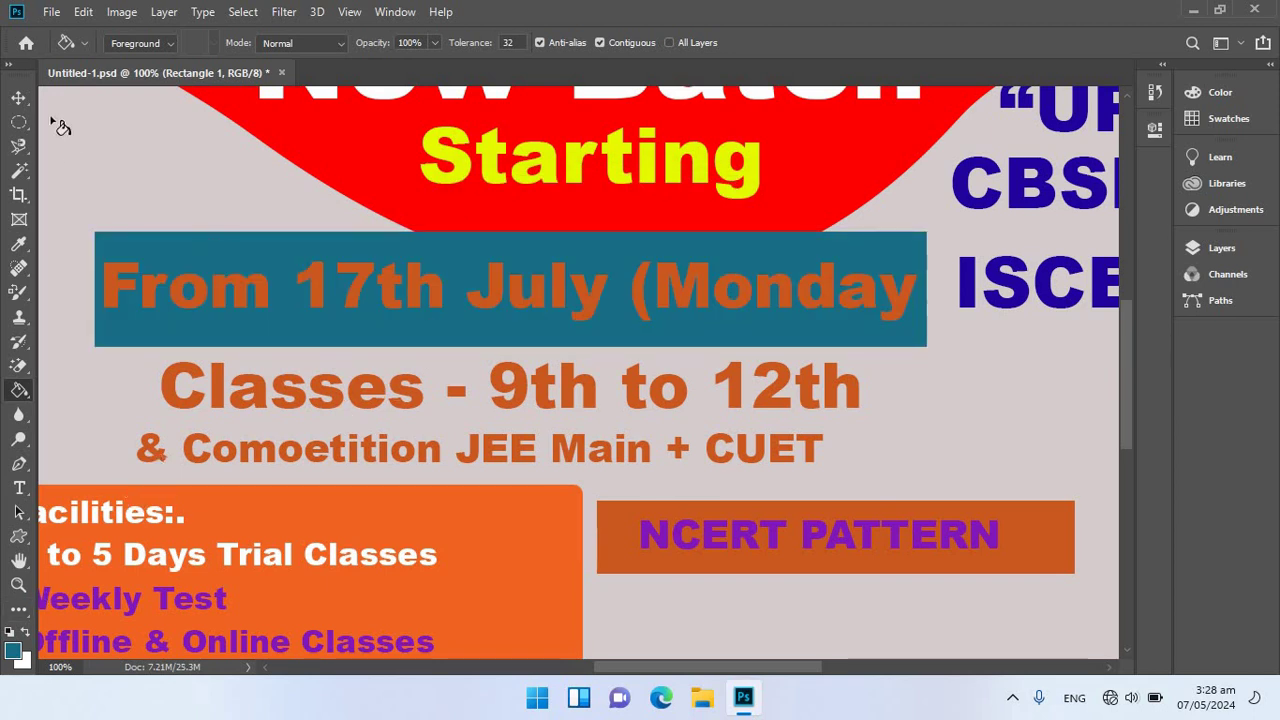
{"action": "left_click", "coordinate": [19, 97]}
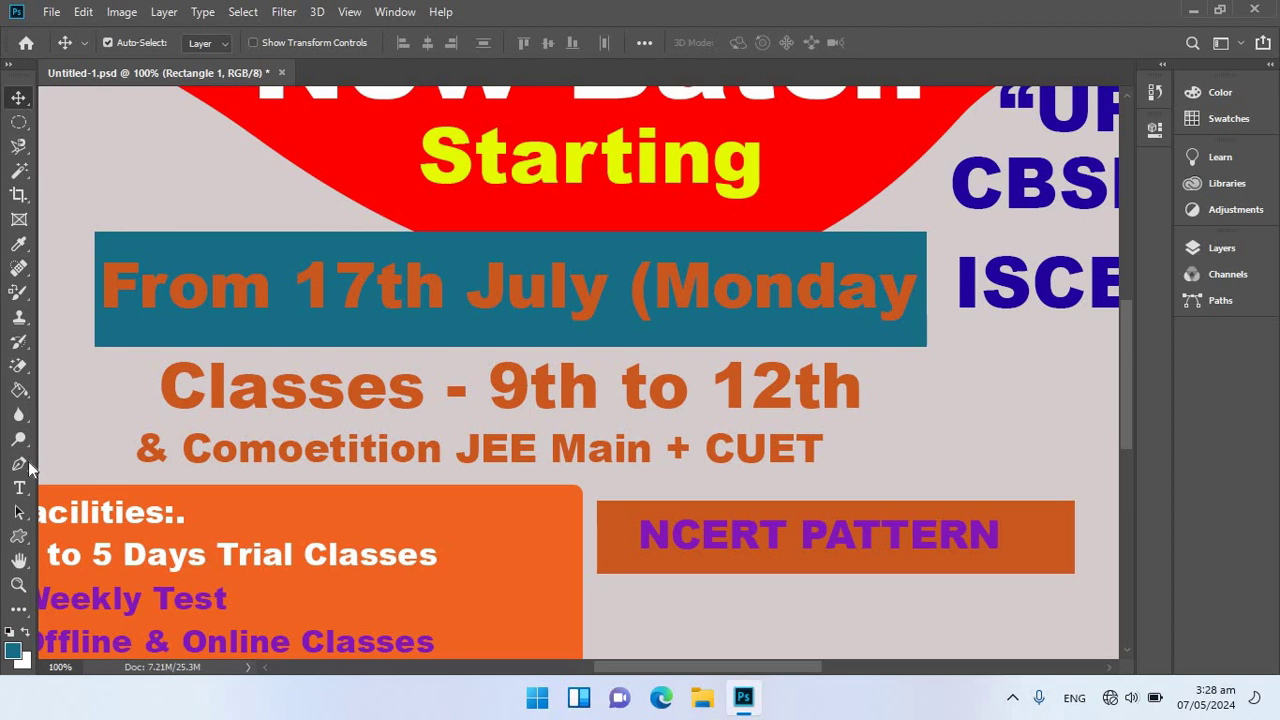
- Set the From 17th July (Monday date text colour to white #ffffff
{"action": "left_click", "coordinate": [19, 488]}
{"action": "left_click", "coordinate": [320, 279]}
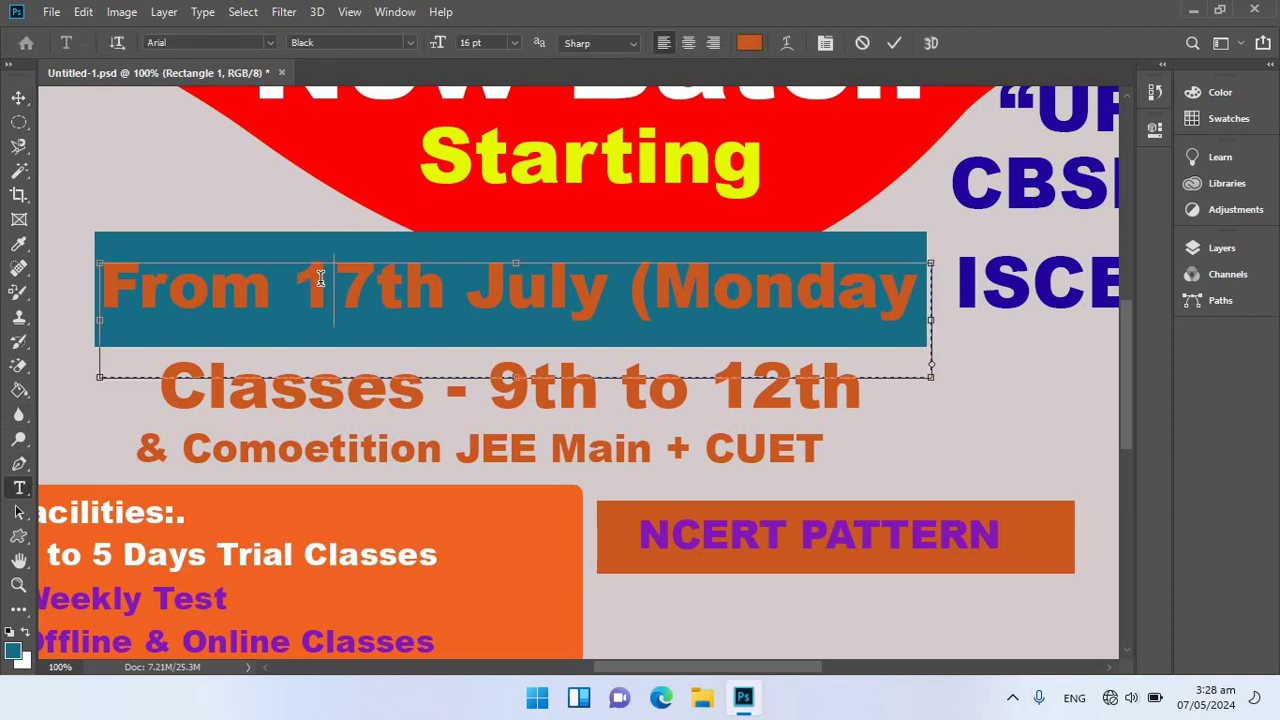
{"action": "double_click", "coordinate": [320, 279]}
{"action": "key", "text": "ctrl+a"}
{"action": "left_click", "coordinate": [749, 42]}
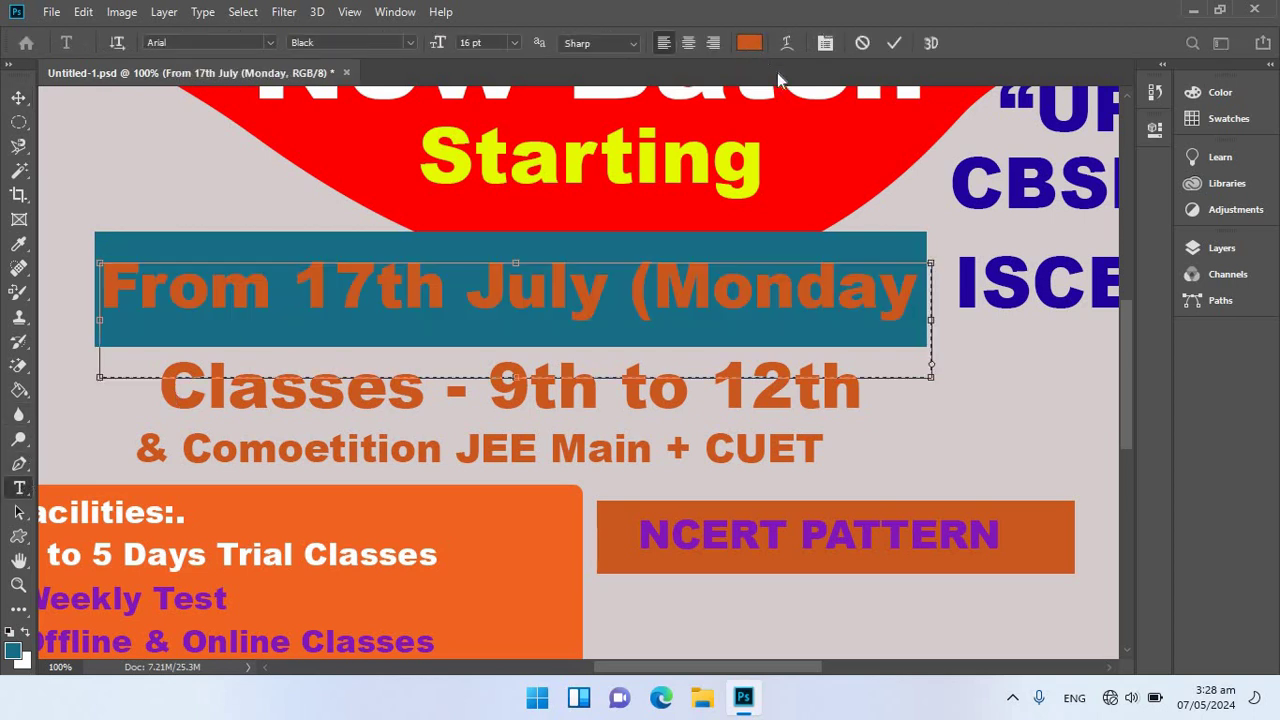
{"action": "type", "text": "ffffff"}
{"action": "left_click", "coordinate": [1208, 118]}
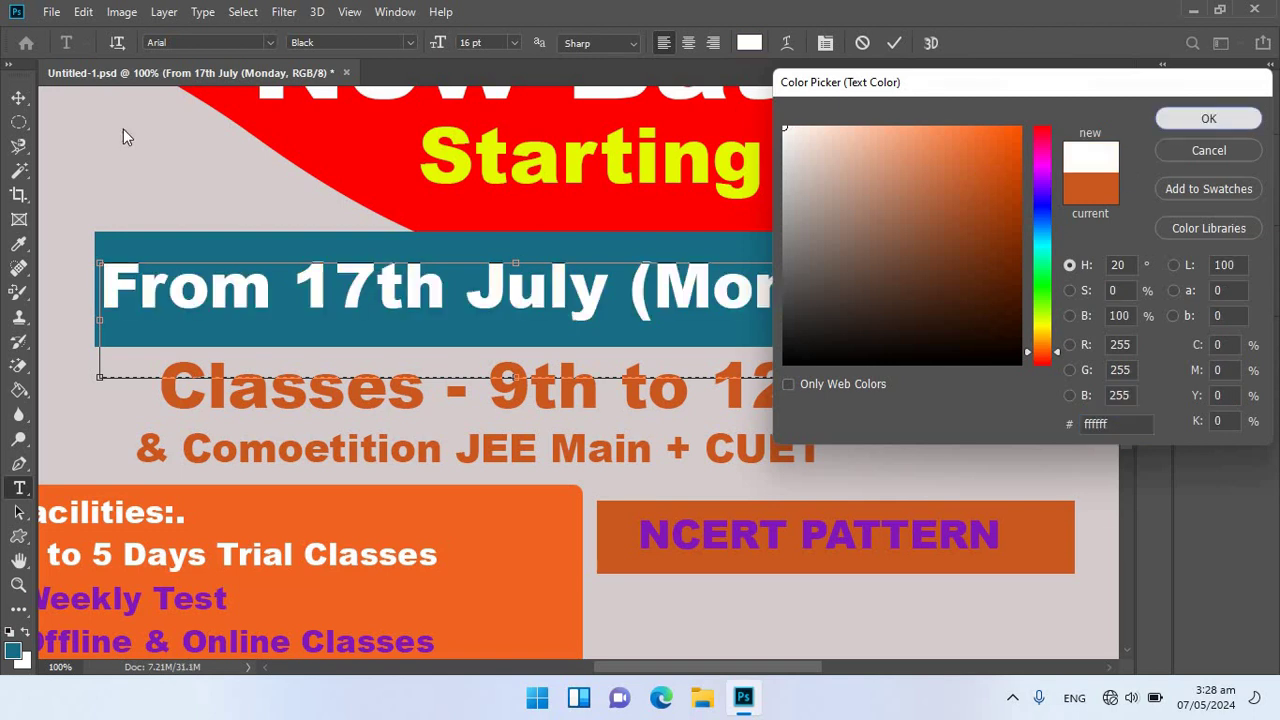
{"action": "left_click", "coordinate": [19, 97]}
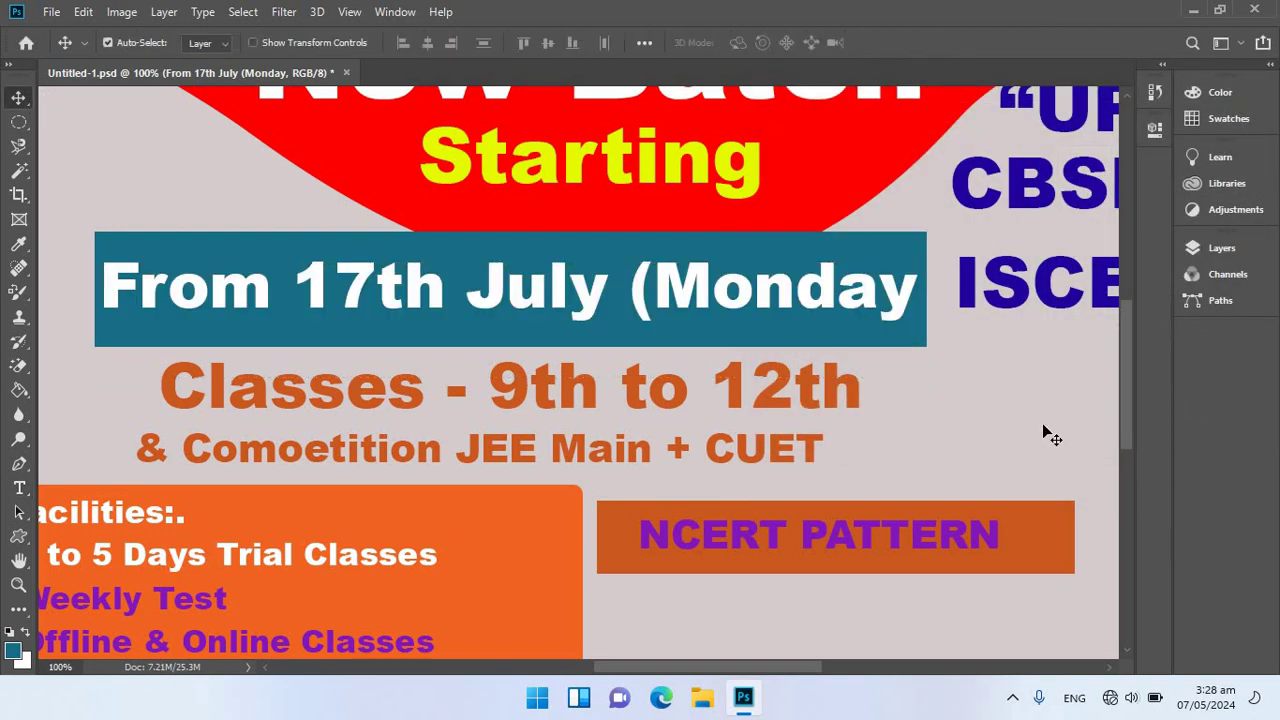
{"action": "key", "text": "ctrl+minus"}
{"action": "key", "text": "ctrl+minus"}
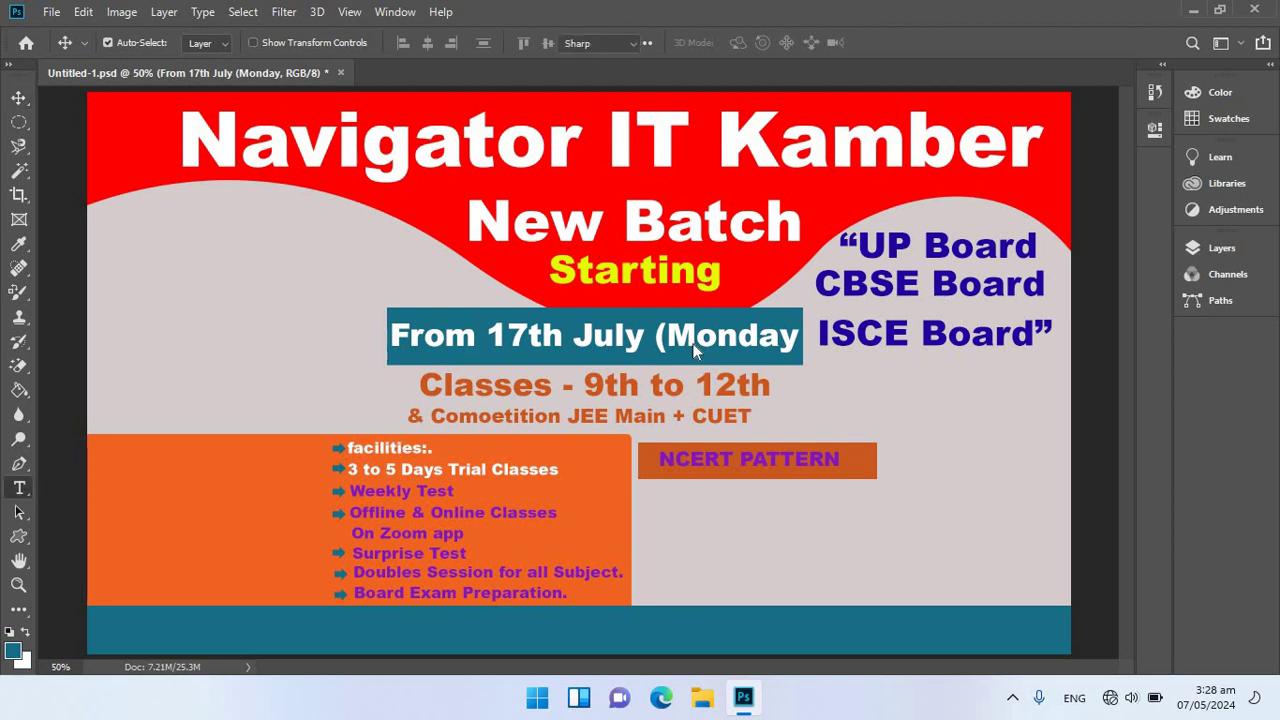
- Retype the UP Board line as DIT
{"action": "left_click", "coordinate": [19, 488]}
{"action": "left_click_drag", "start_coordinate": [862, 242], "coordinate": [1032, 240]}
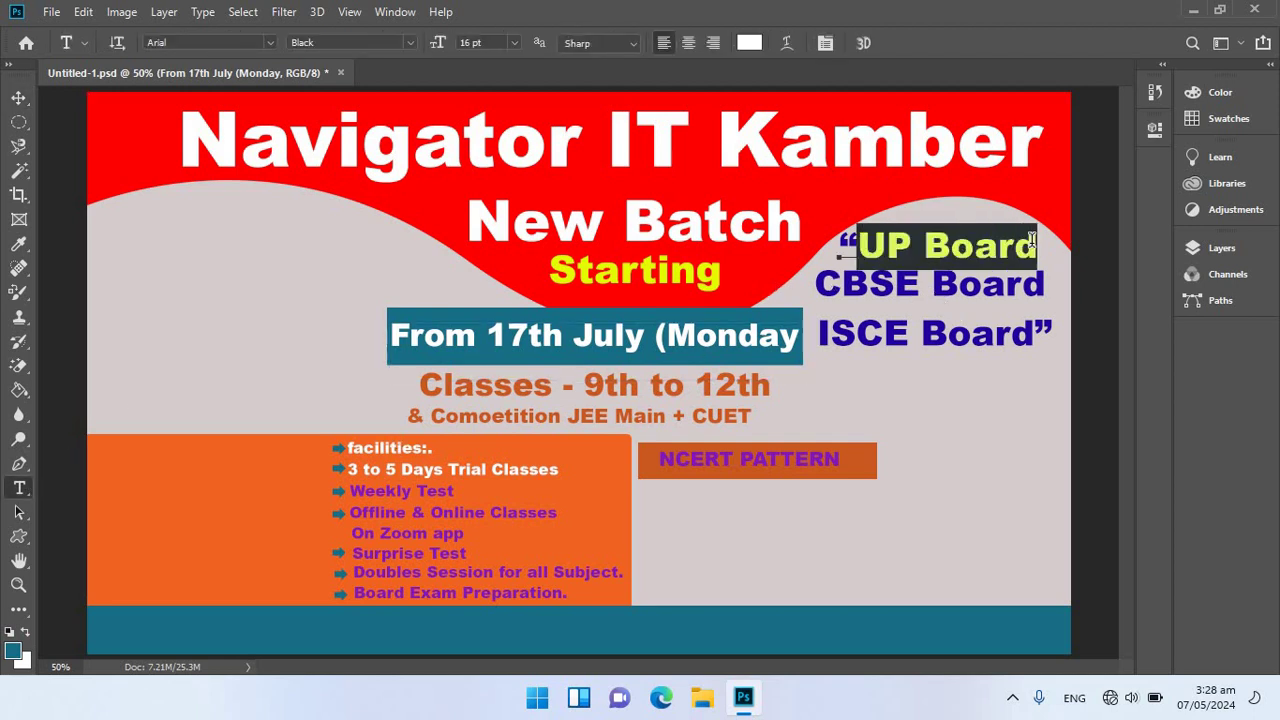
{"action": "type", "text": "DIT"}
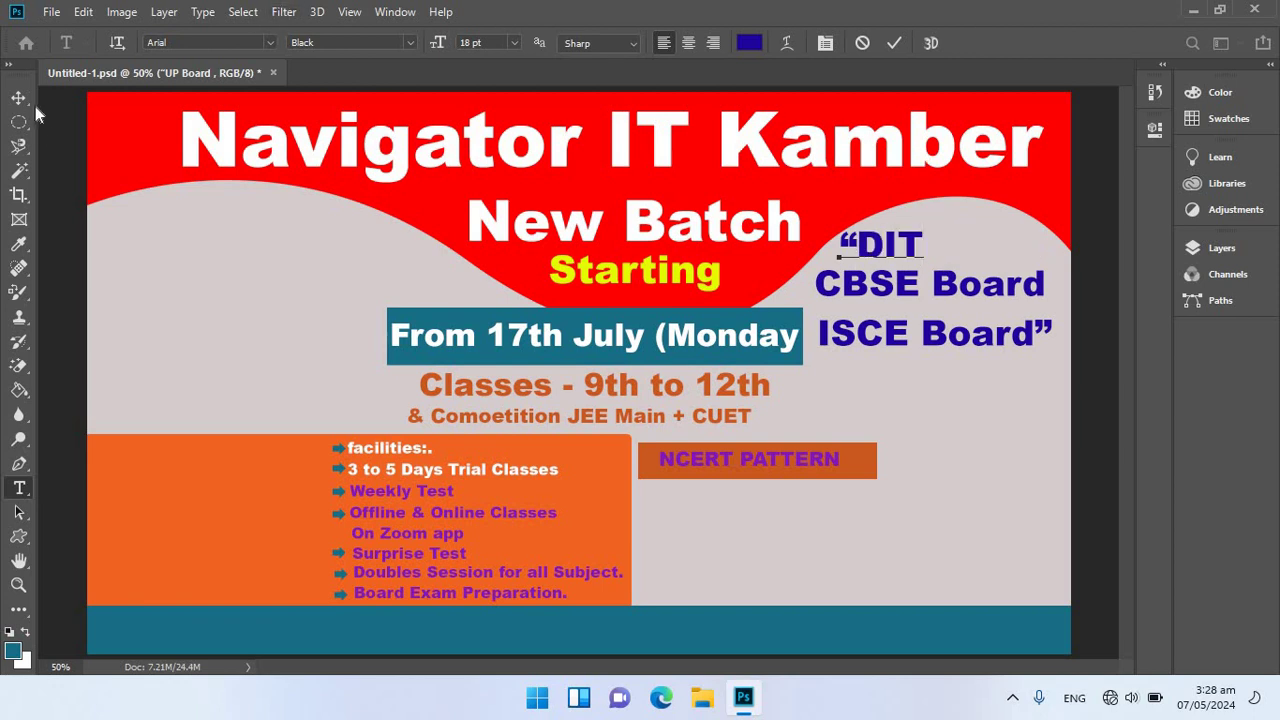
{"action": "left_click", "coordinate": [19, 97]}
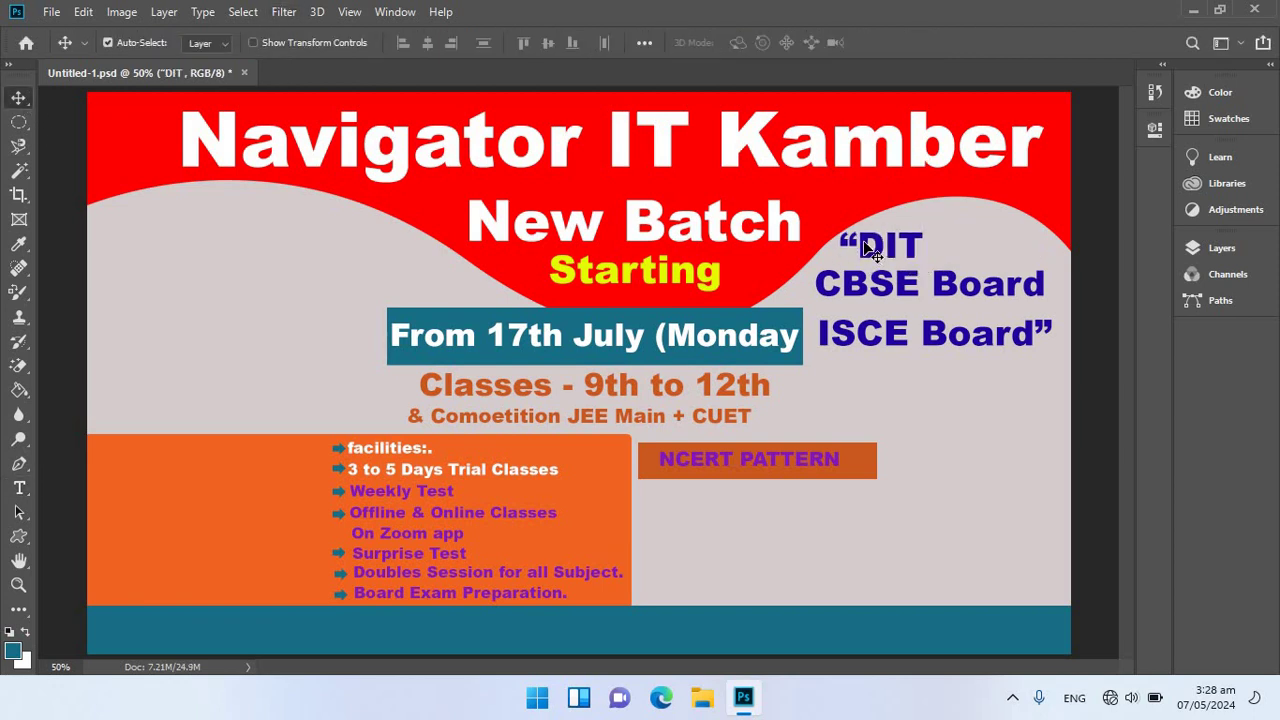
{"action": "right_click", "coordinate": [867, 248]}
{"action": "left_click", "coordinate": [872, 251]}
{"action": "key", "text": "t"}
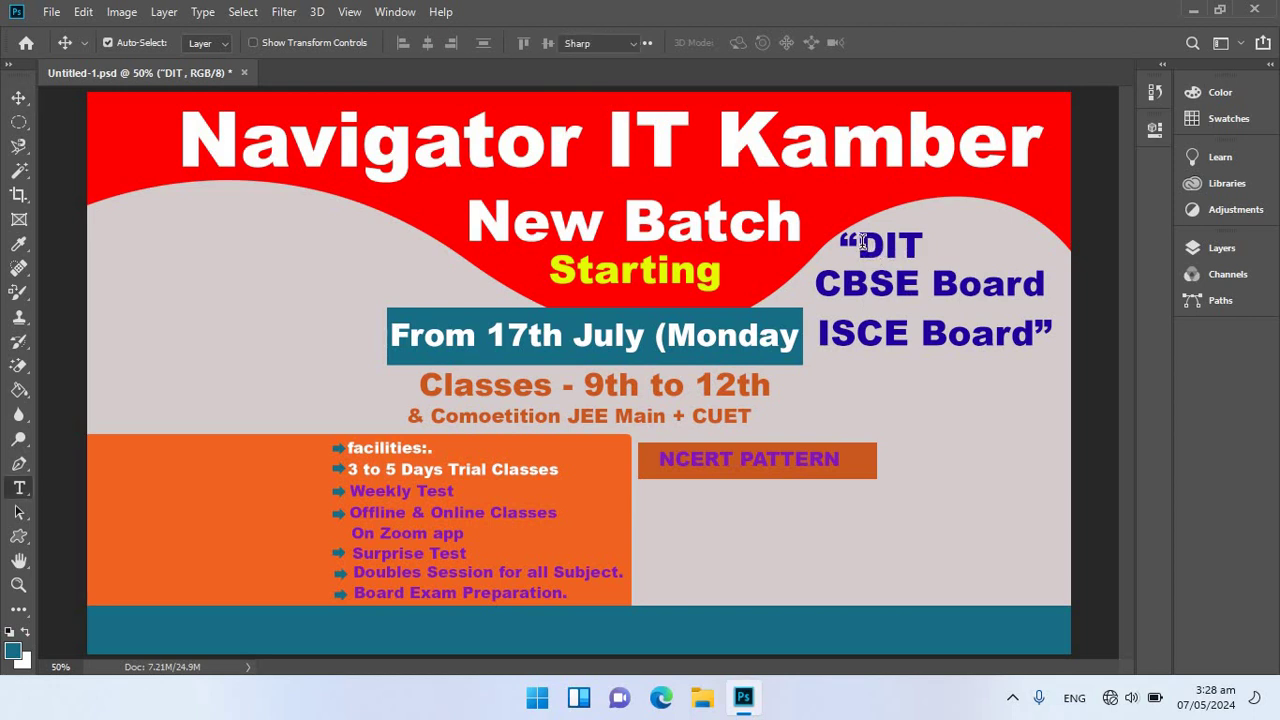
{"action": "left_click", "coordinate": [862, 243]}
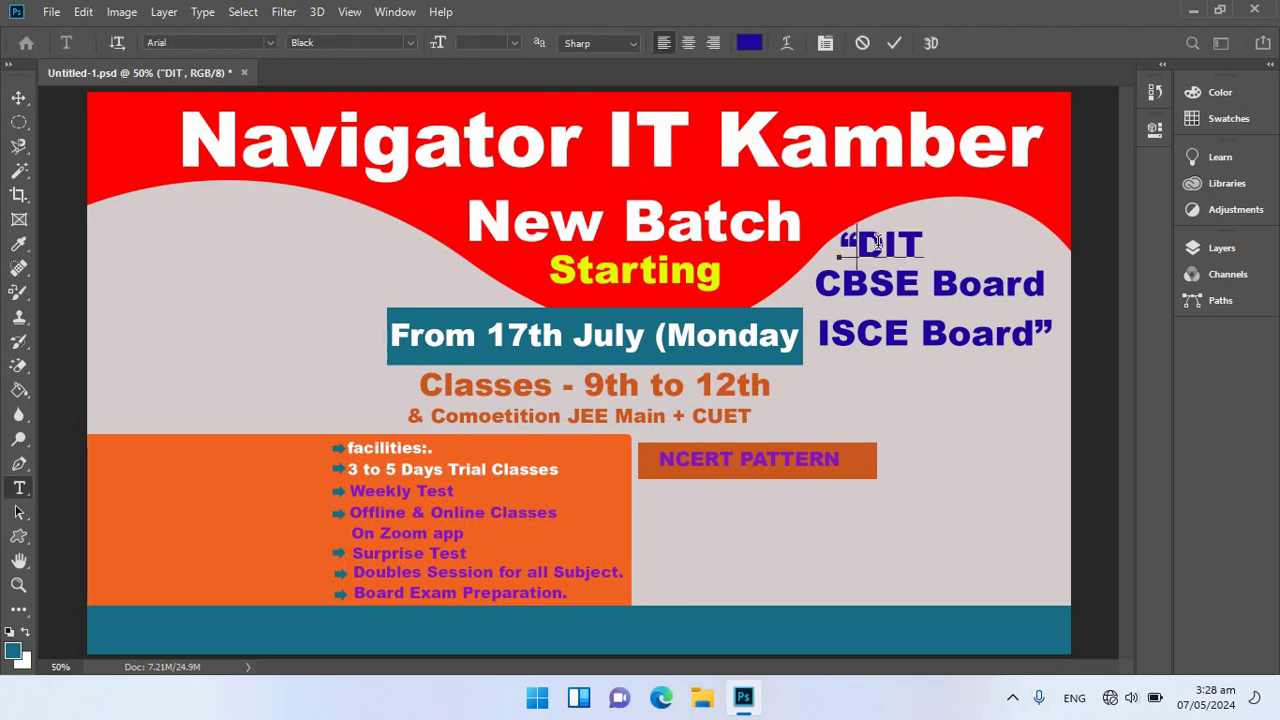
{"action": "left_click", "coordinate": [18, 98]}
- Retype CBSE Board as BIT and ISCE Board as CIT, aligning both under DIT
{"action": "double_click", "coordinate": [885, 272]}
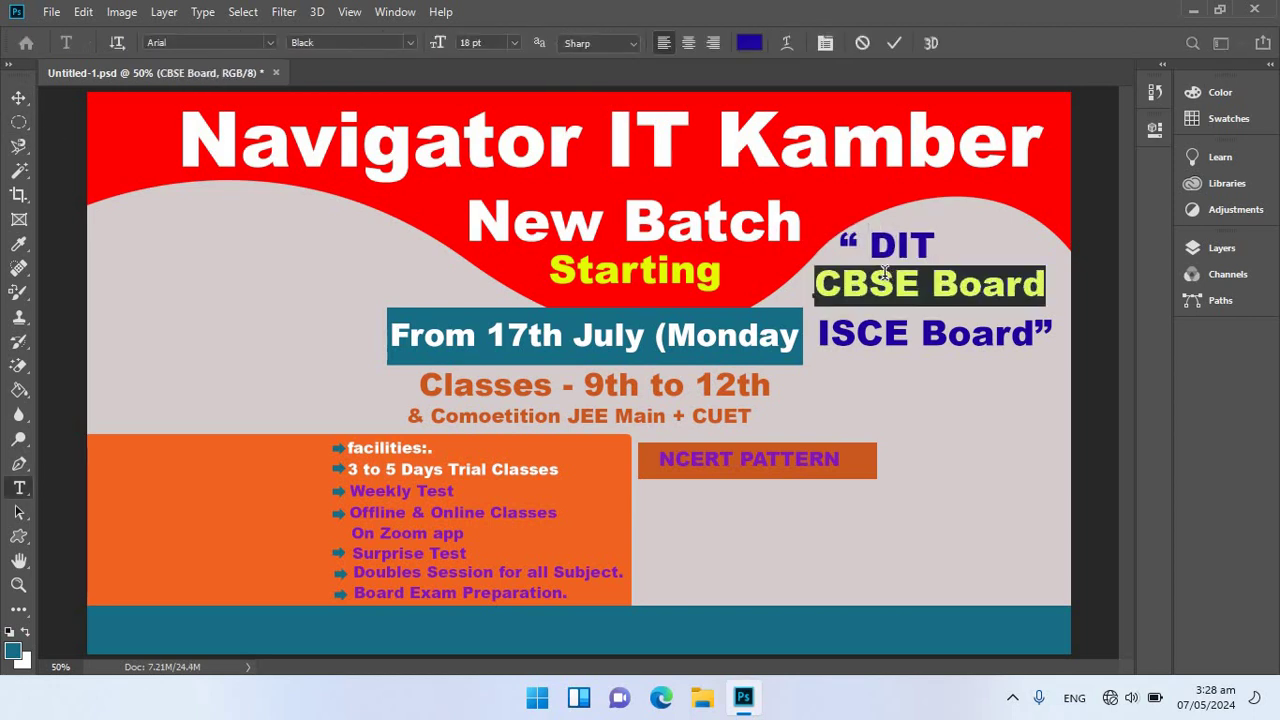
{"action": "type", "text": "BIT"}
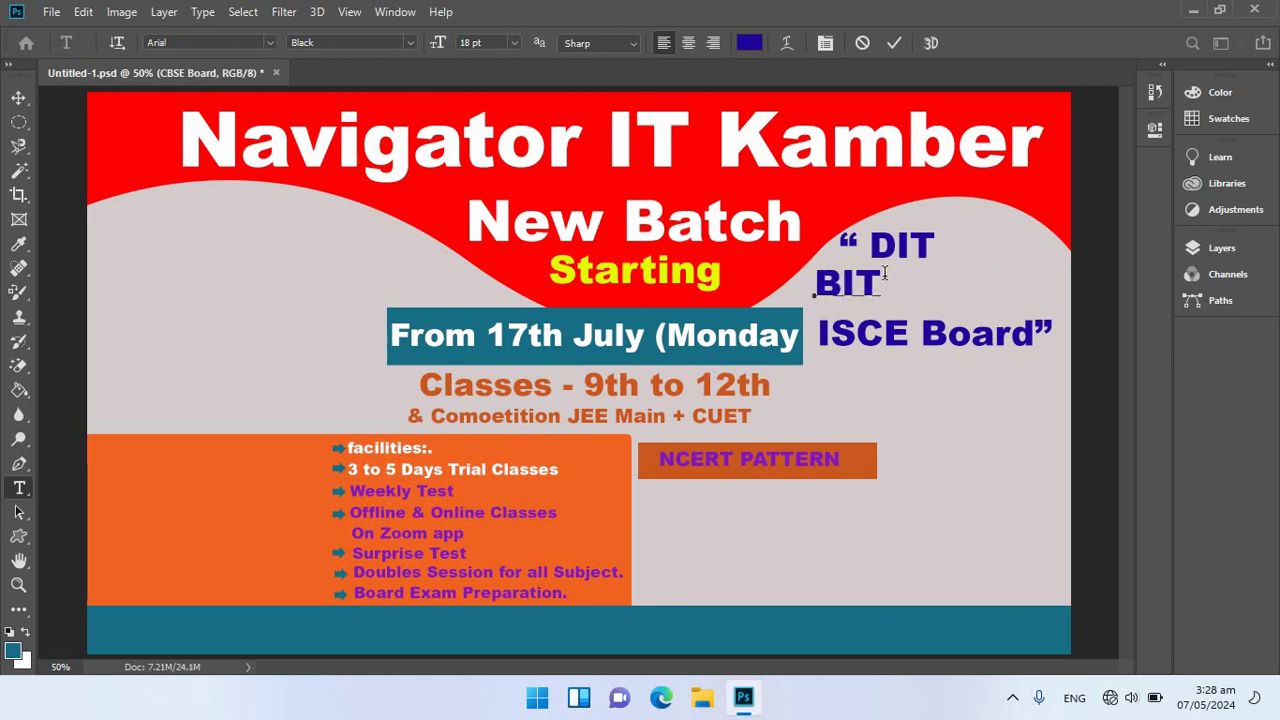
{"action": "left_click", "coordinate": [18, 98]}
{"action": "mouse_move", "coordinate": [858, 288]}
{"action": "left_mouse_down"}
{"action": "mouse_move", "coordinate": [922, 288]}
{"action": "mouse_move", "coordinate": [910, 288]}
{"action": "left_mouse_up"}
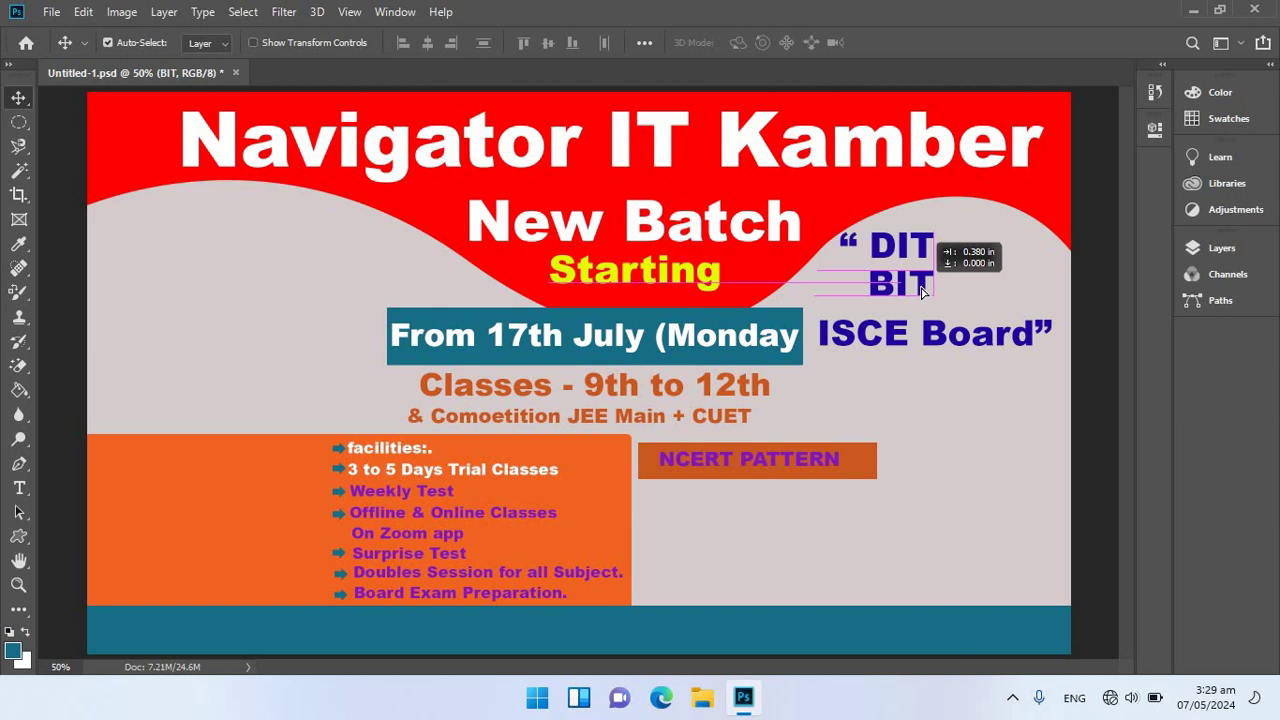
{"action": "double_click", "coordinate": [885, 340]}
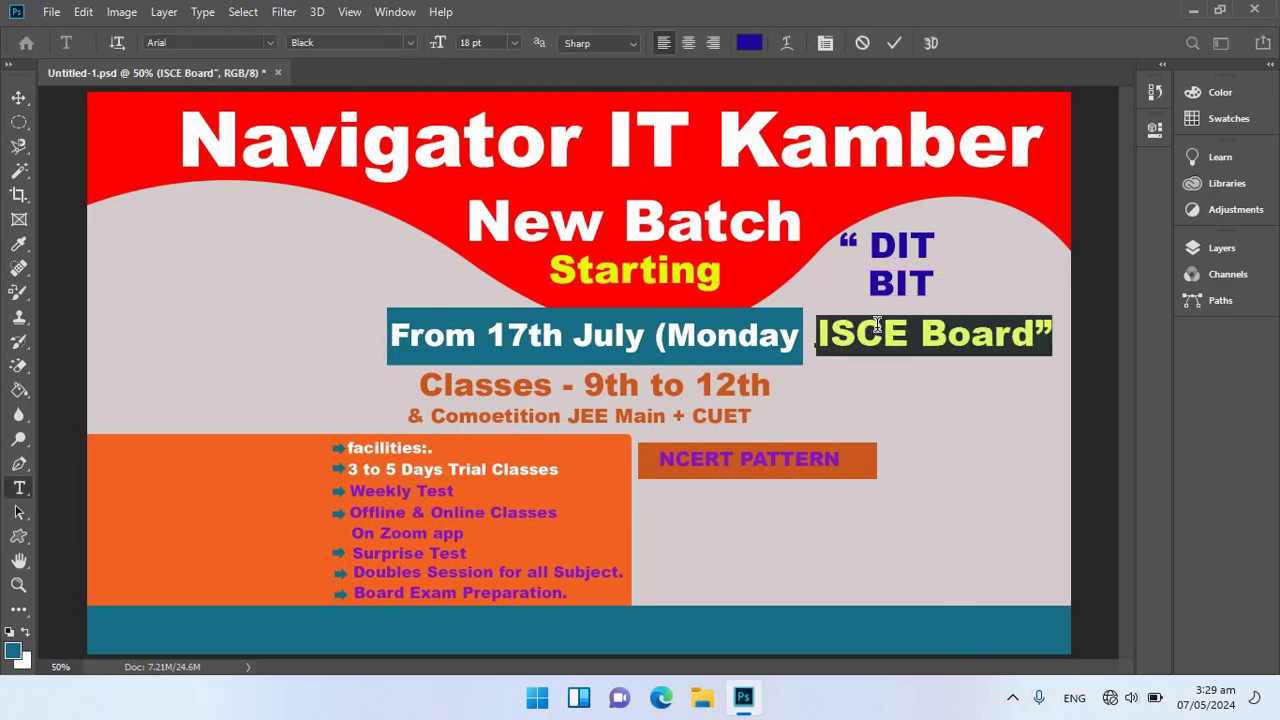
{"action": "type", "text": "CIT"}
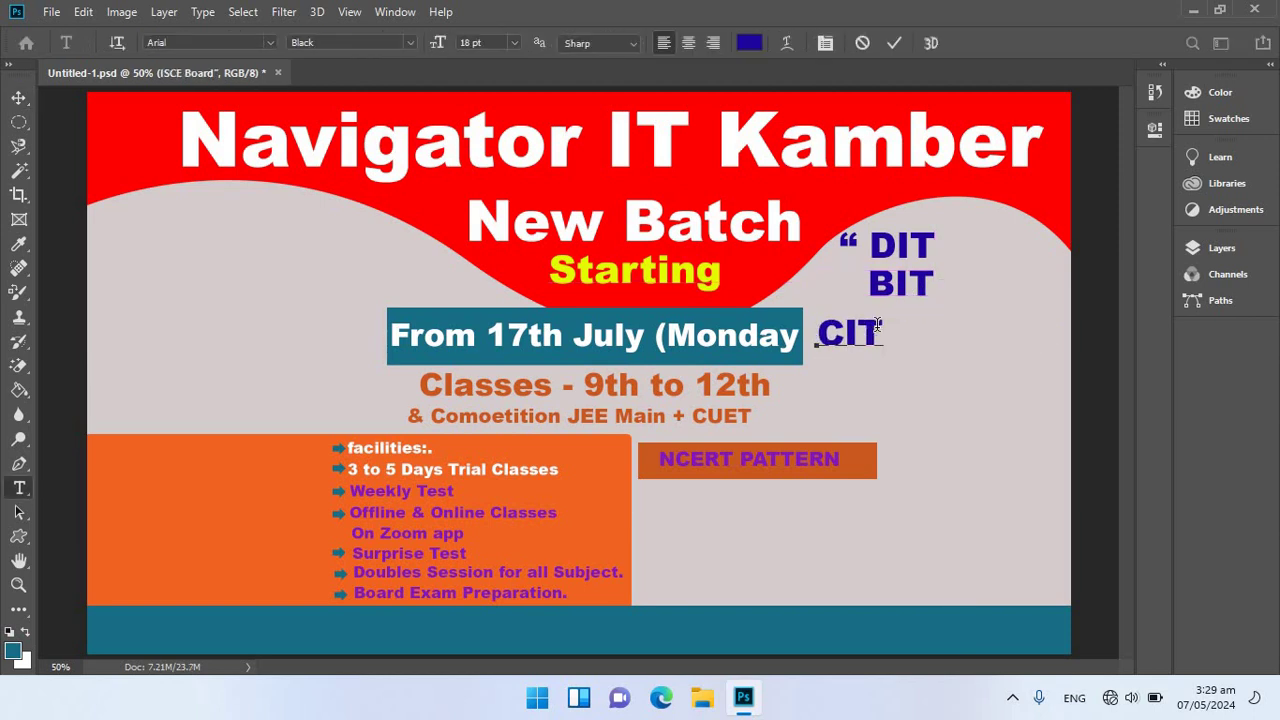
{"action": "left_click", "coordinate": [20, 98]}
{"action": "left_click_drag", "start_coordinate": [882, 335], "coordinate": [898, 326]}
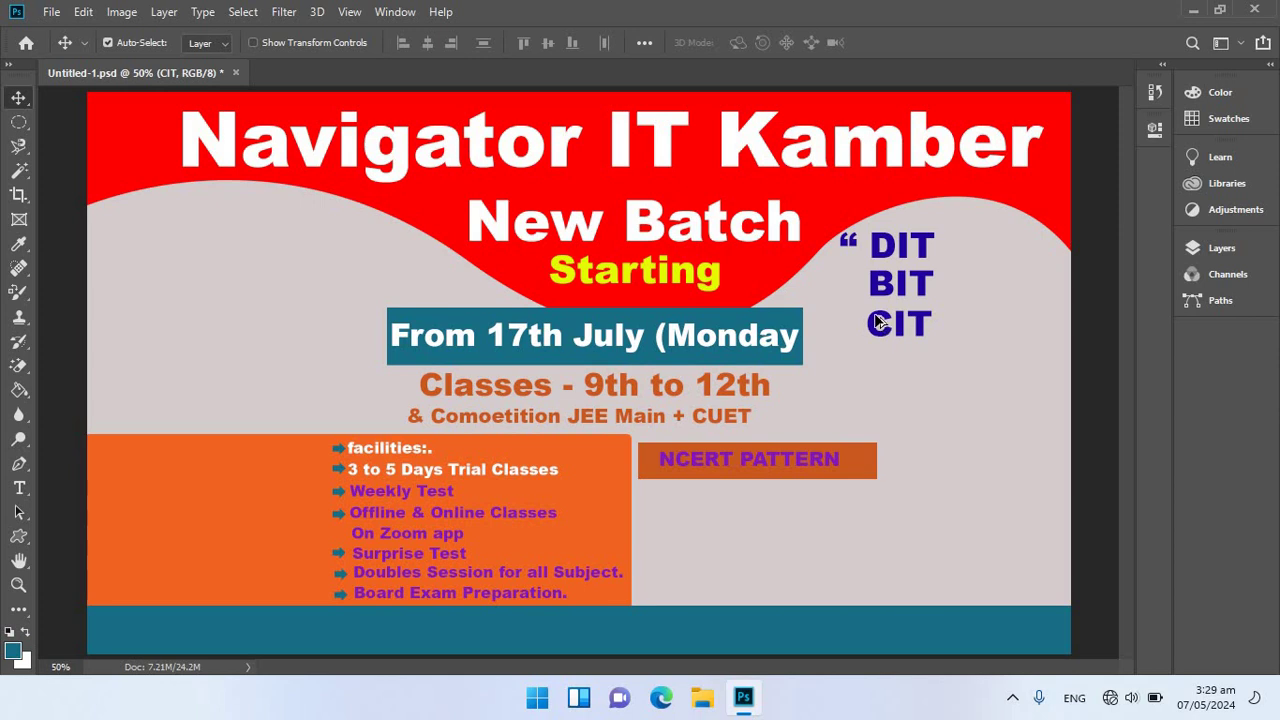
- Duplicate CIT into a new line below, undoing a first Programming retype
{"action": "left_click_drag", "start_coordinate": [895, 330], "coordinate": [918, 372]}
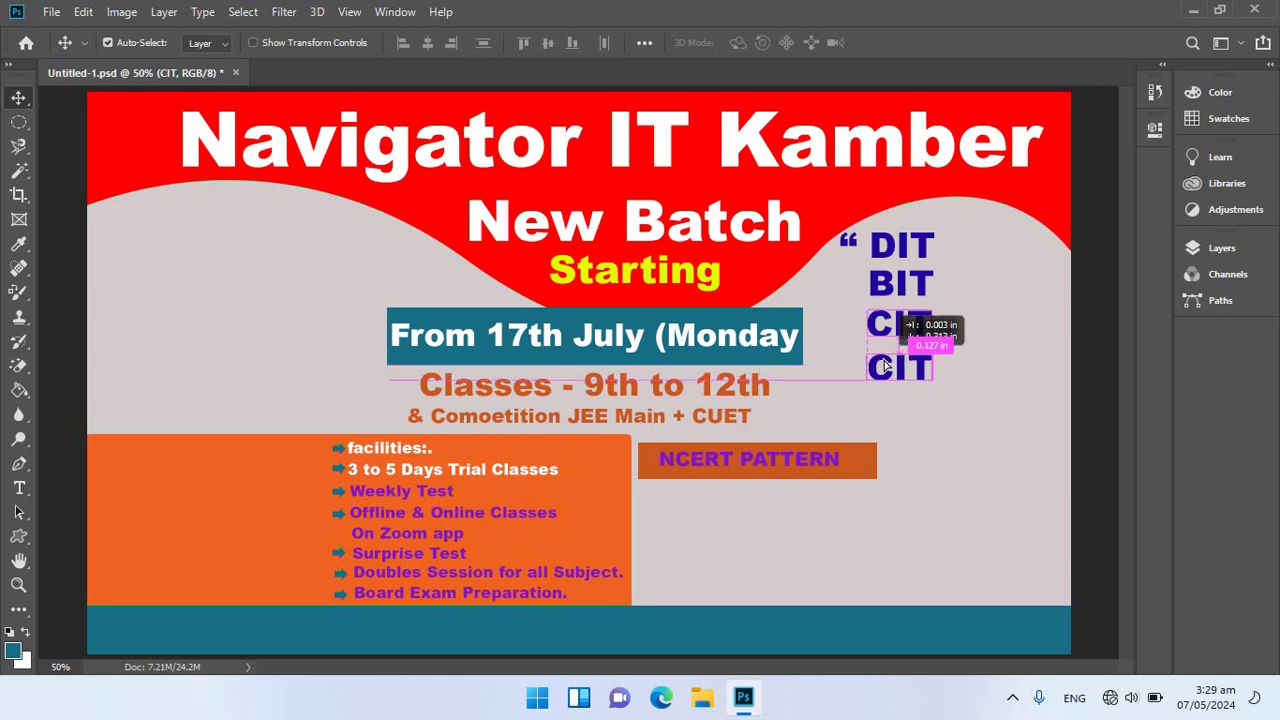
{"action": "key", "text": "t"}
{"action": "double_click", "coordinate": [904, 360]}
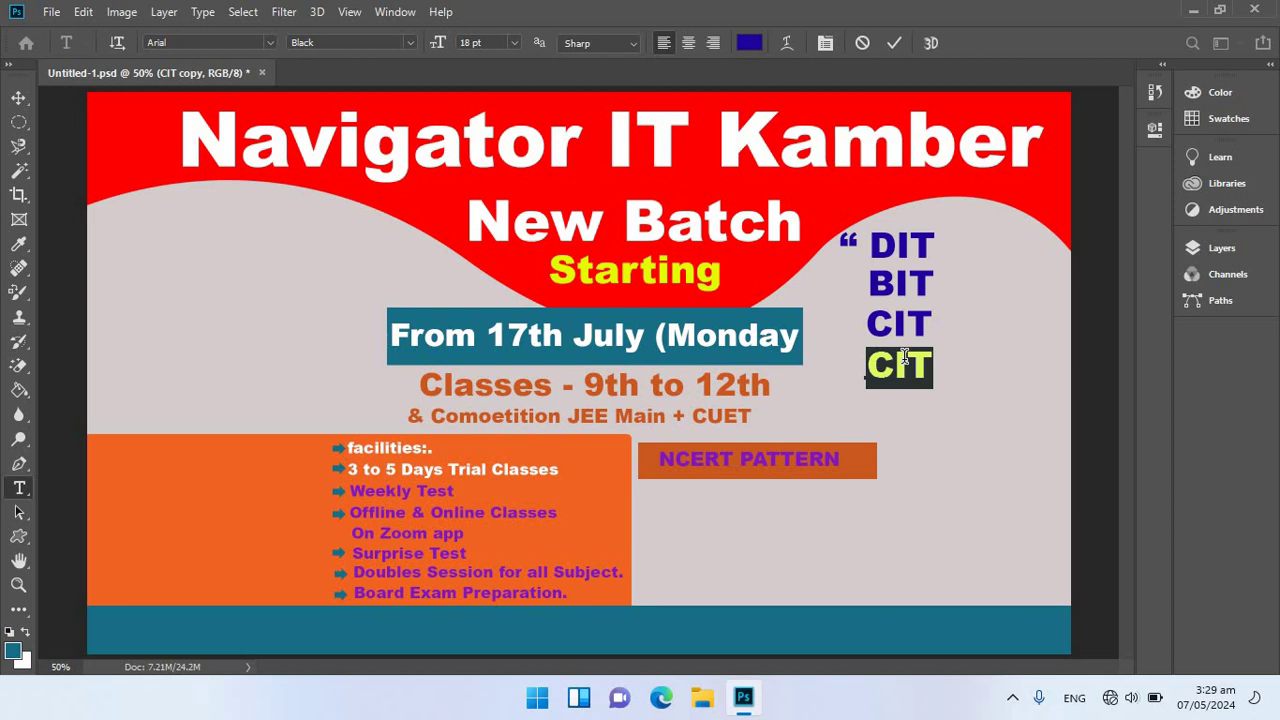
{"action": "type", "text": "Prog"}
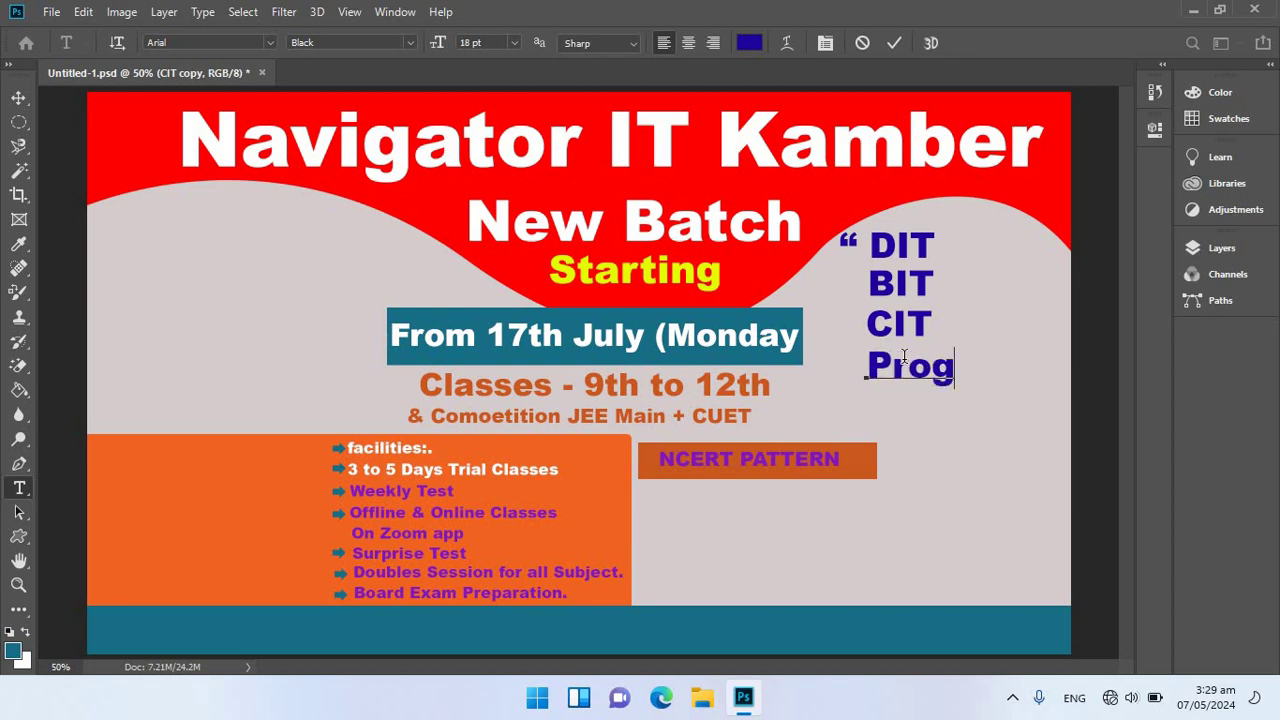
{"action": "type", "text": "rammi"}
{"action": "left_click", "coordinate": [18, 97]}
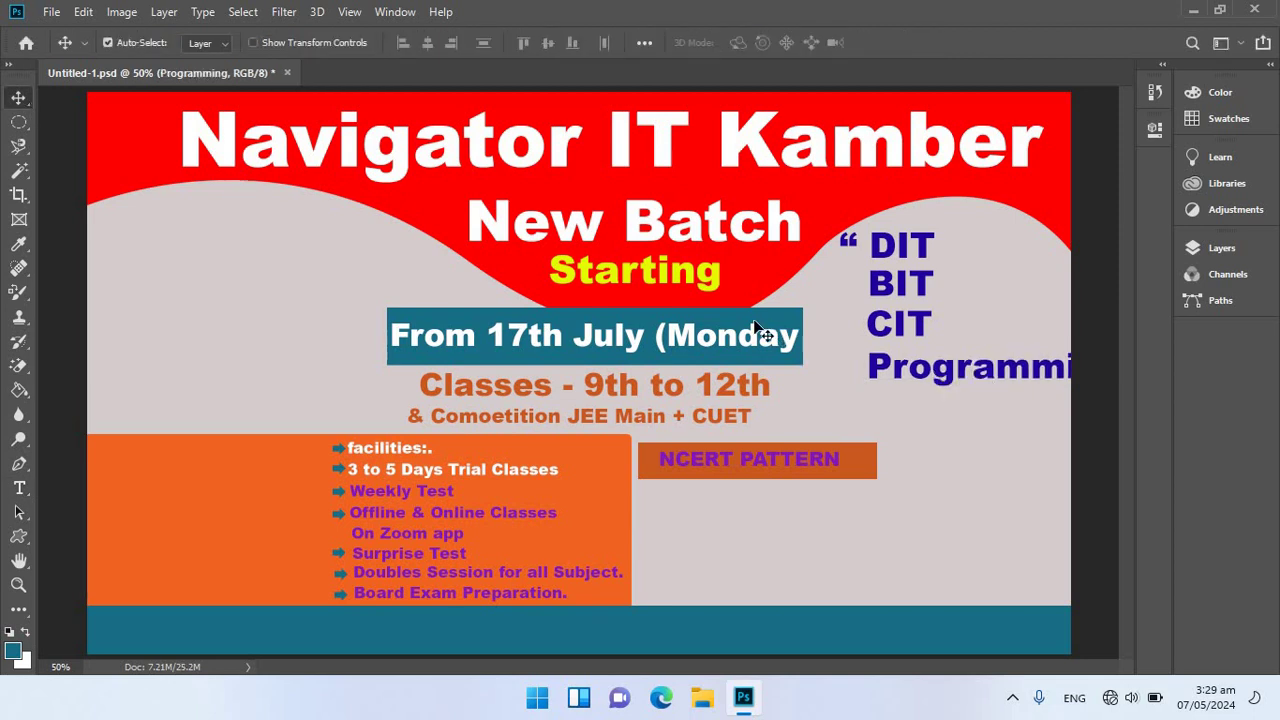
{"action": "key", "text": "ctrl+z"}
- Retype the duplicated line as Graphics
{"action": "double_click", "coordinate": [903, 372]}
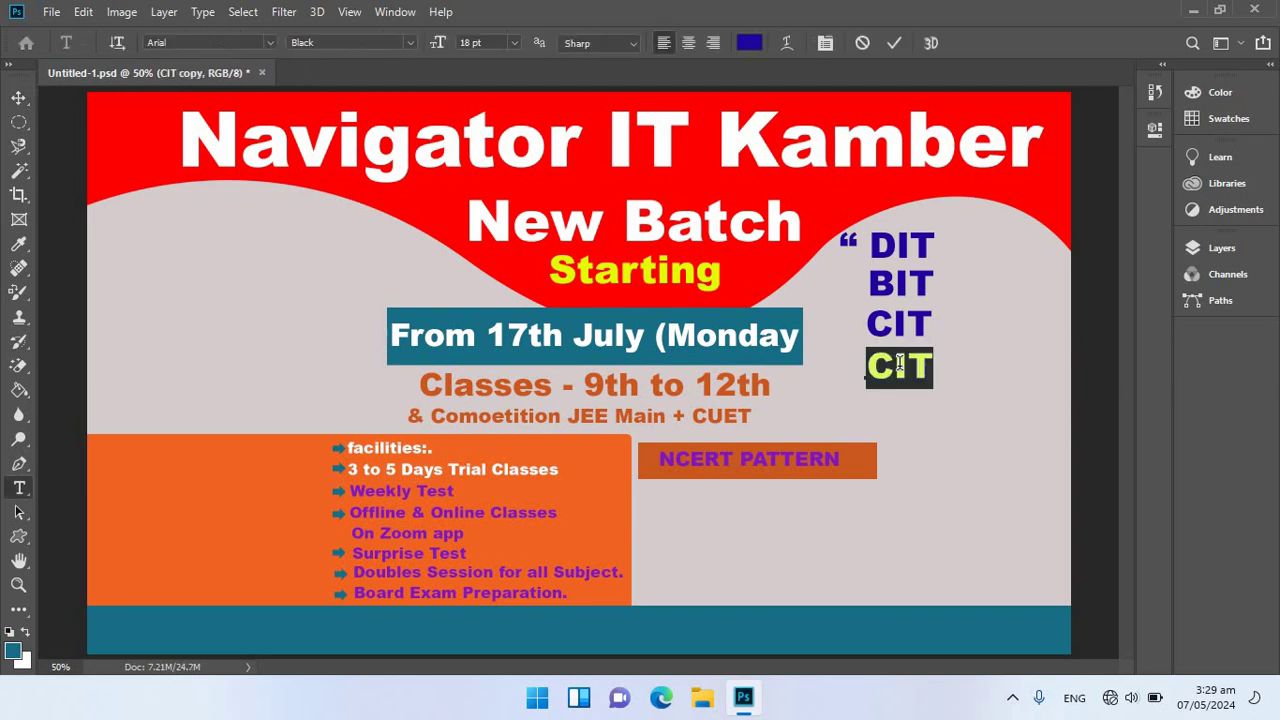
{"action": "type", "text": "Grpa"}
{"action": "key", "text": "BackSpace"}
{"action": "key", "text": "BackSpace"}
{"action": "type", "text": "a"}
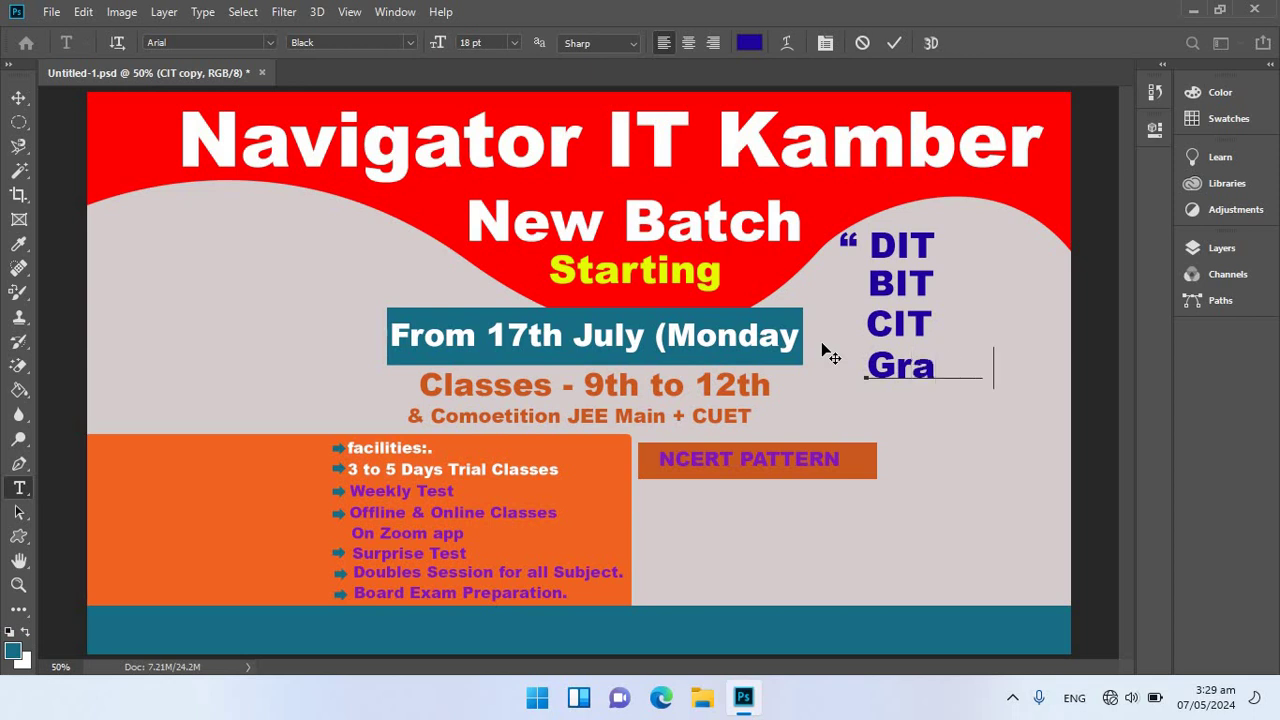
{"action": "type", "text": "phics"}
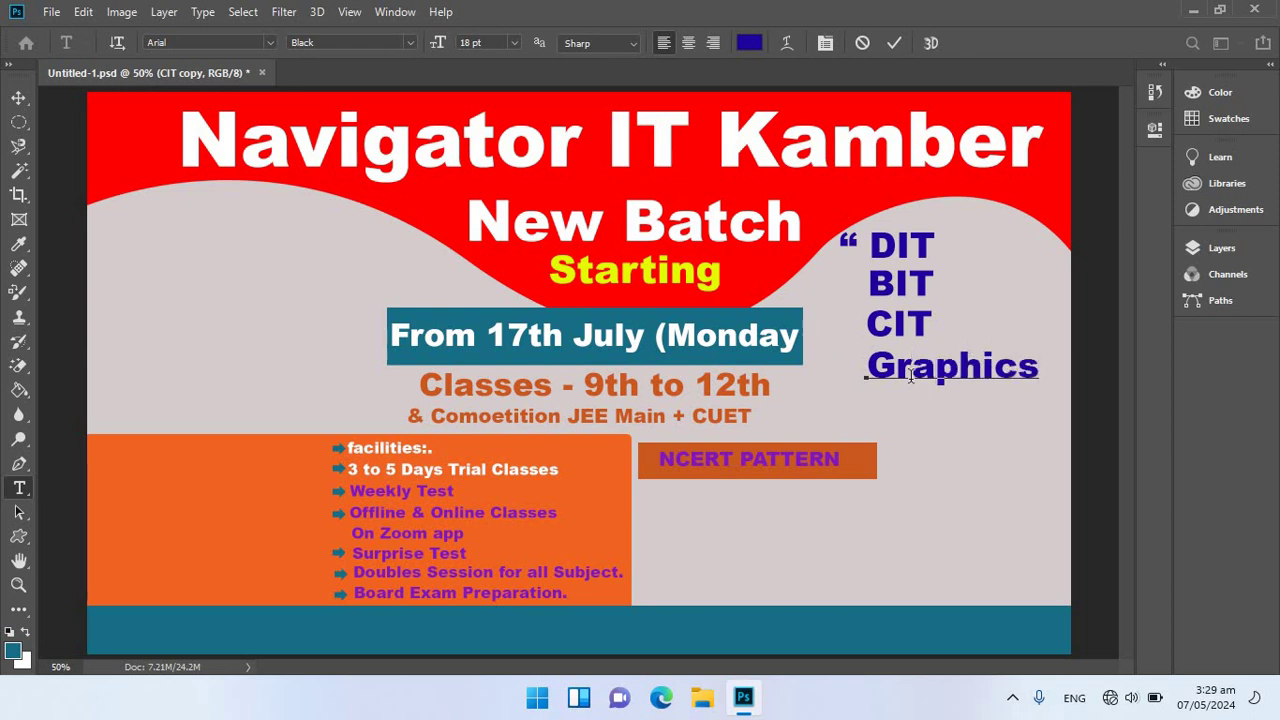
{"action": "left_click", "coordinate": [994, 368]}
{"action": "left_click", "coordinate": [18, 97]}
{"action": "left_click", "coordinate": [901, 365]}
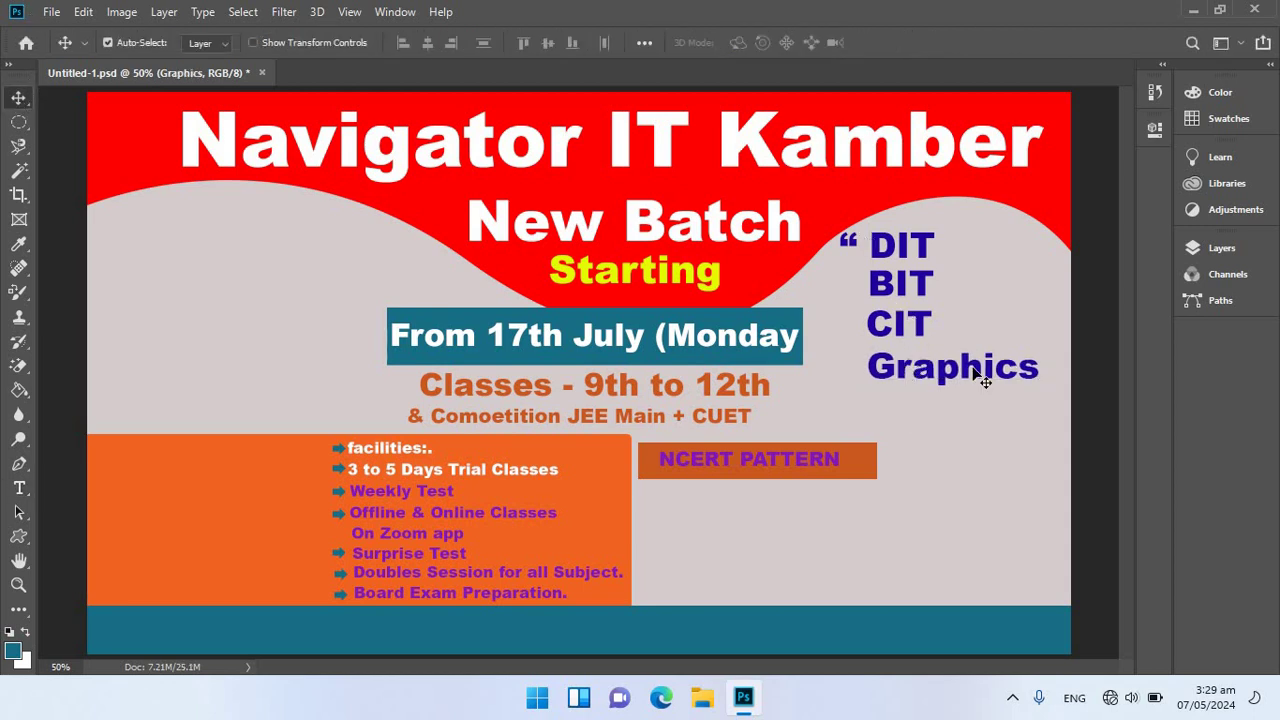
{"action": "key", "text": "t"}
{"action": "double_click", "coordinate": [1038, 372]}
{"action": "left_click", "coordinate": [1017, 372]}
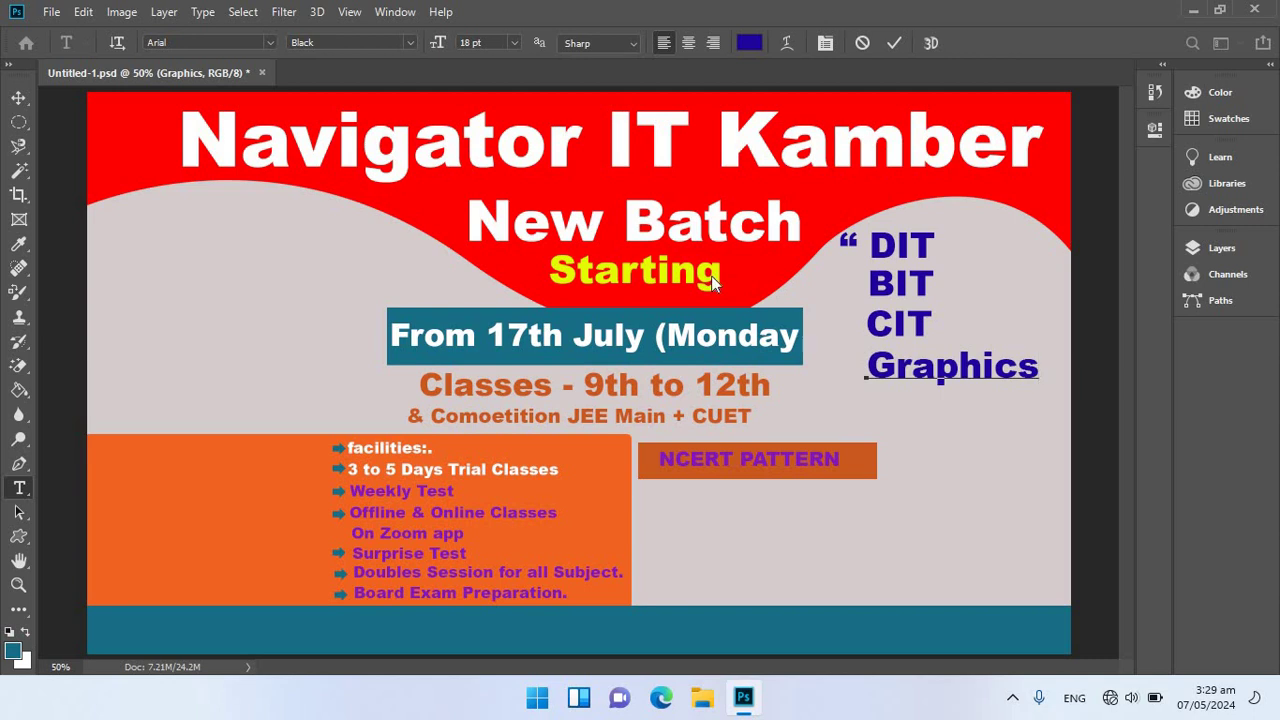
{"action": "left_click", "coordinate": [19, 98]}
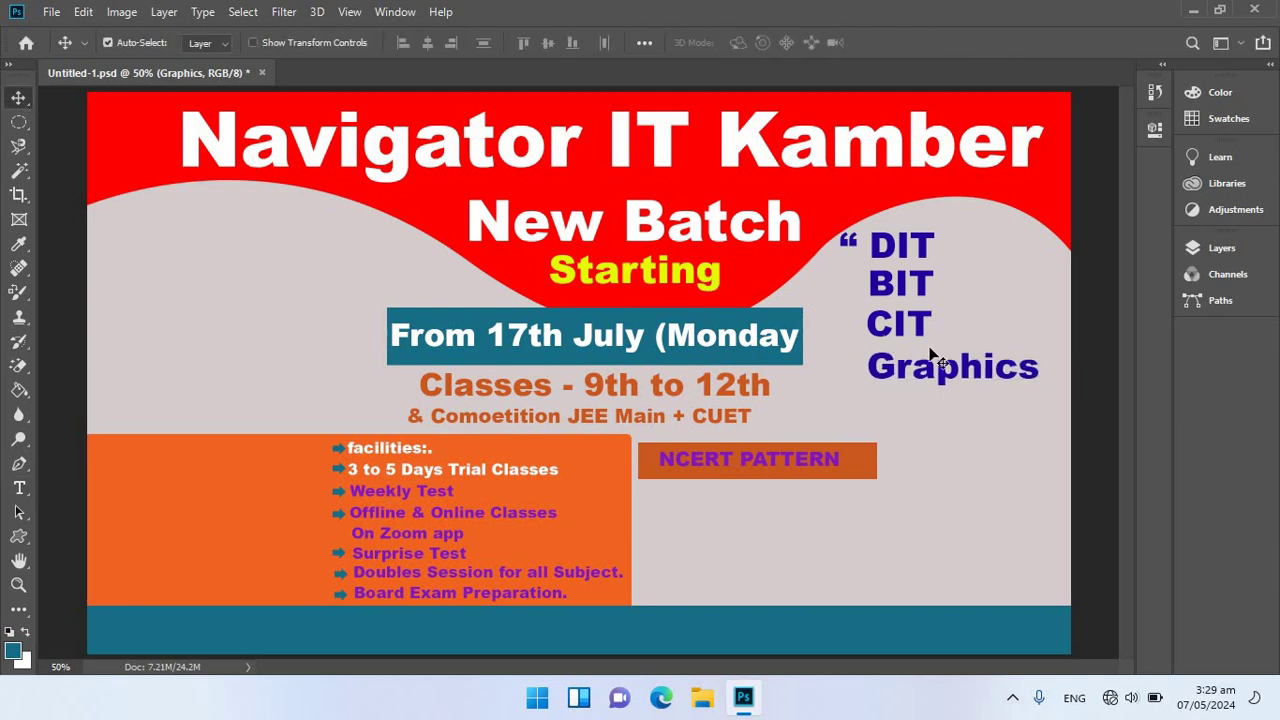
- Duplicate Graphics and move BIT up beside DIT to form the row DIT BIT
{"action": "left_click_drag", "start_coordinate": [886, 396], "coordinate": [945, 413]}
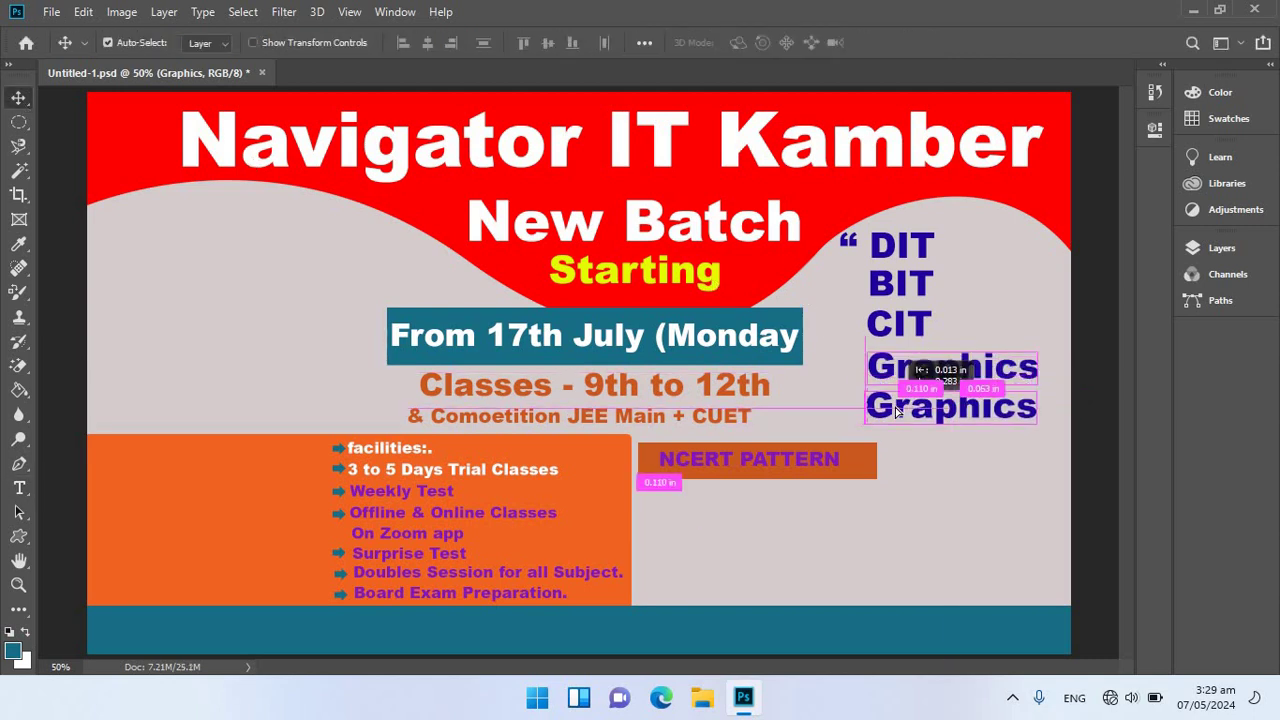
{"action": "right_click", "coordinate": [886, 289]}
{"action": "left_click", "coordinate": [908, 291]}
{"action": "left_click_drag", "start_coordinate": [900, 285], "coordinate": [966, 245]}
{"action": "right_click", "coordinate": [900, 314]}
{"action": "left_click", "coordinate": [908, 322]}
{"action": "left_click_drag", "start_coordinate": [900, 307], "coordinate": [900, 272]}
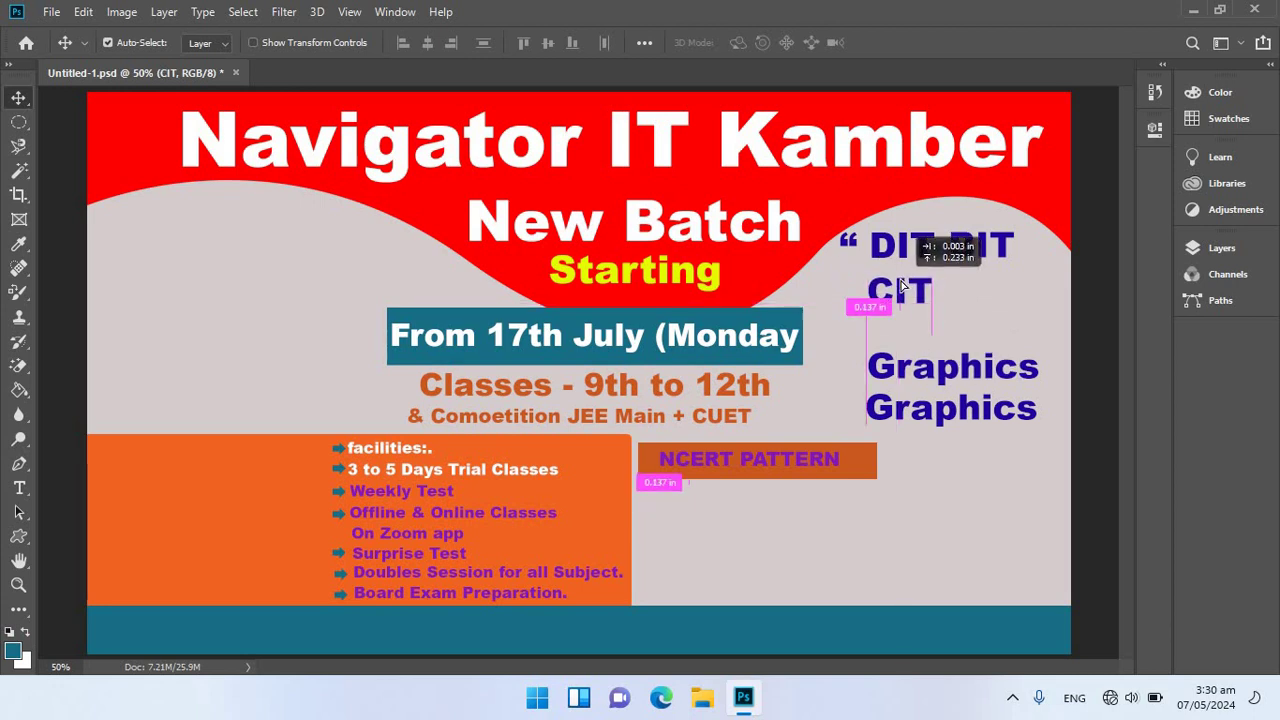
- Place CIT and Graphics side by side as the second row, CIT Graphics
{"action": "right_click", "coordinate": [900, 372]}
{"action": "left_click", "coordinate": [925, 368]}
{"action": "right_click", "coordinate": [878, 287]}
{"action": "left_click", "coordinate": [896, 289]}
{"action": "left_click_drag", "start_coordinate": [883, 289], "coordinate": [828, 285]}
{"action": "right_click", "coordinate": [888, 366]}
{"action": "left_click", "coordinate": [910, 366]}
{"action": "left_click_drag", "start_coordinate": [890, 367], "coordinate": [907, 296]}
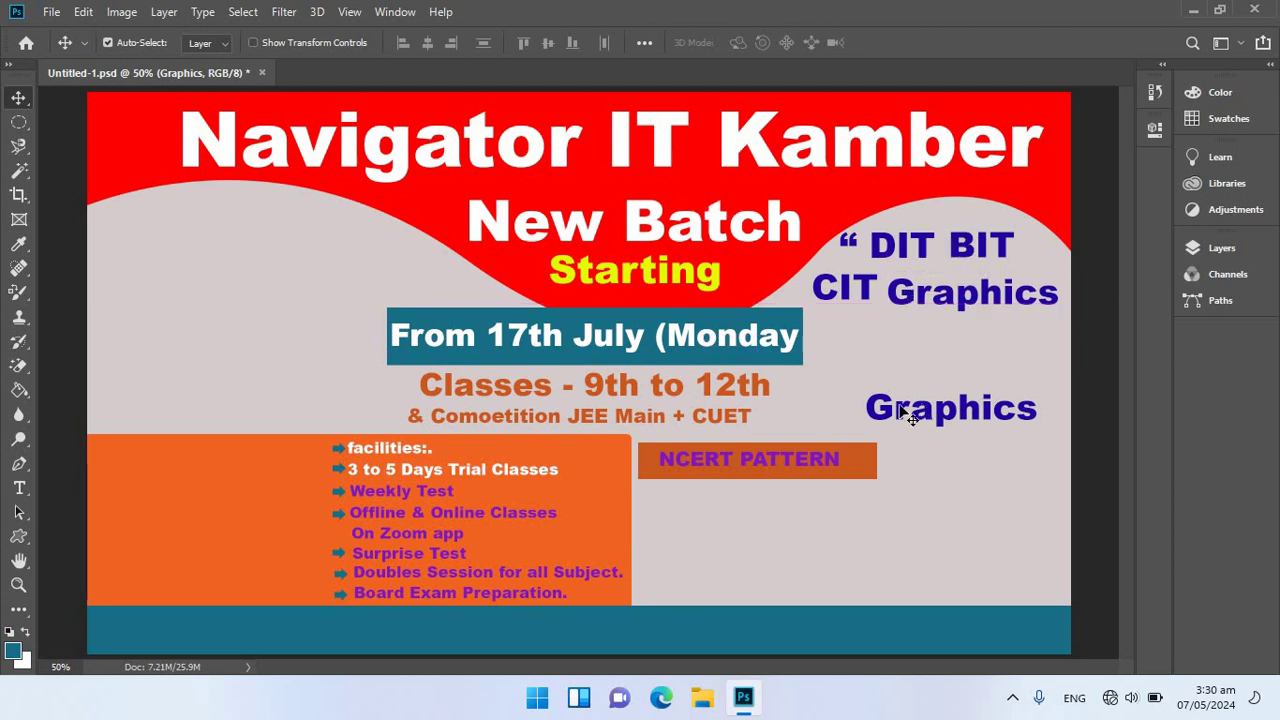
- Move the Graphics copy beneath that row and retype it as Programming
{"action": "right_click", "coordinate": [894, 404]}
{"action": "left_click", "coordinate": [945, 410]}
{"action": "mouse_move", "coordinate": [935, 410]}
{"action": "left_mouse_down"}
{"action": "mouse_move", "coordinate": [855, 332]}
{"action": "mouse_move", "coordinate": [888, 350]}
{"action": "left_mouse_up"}
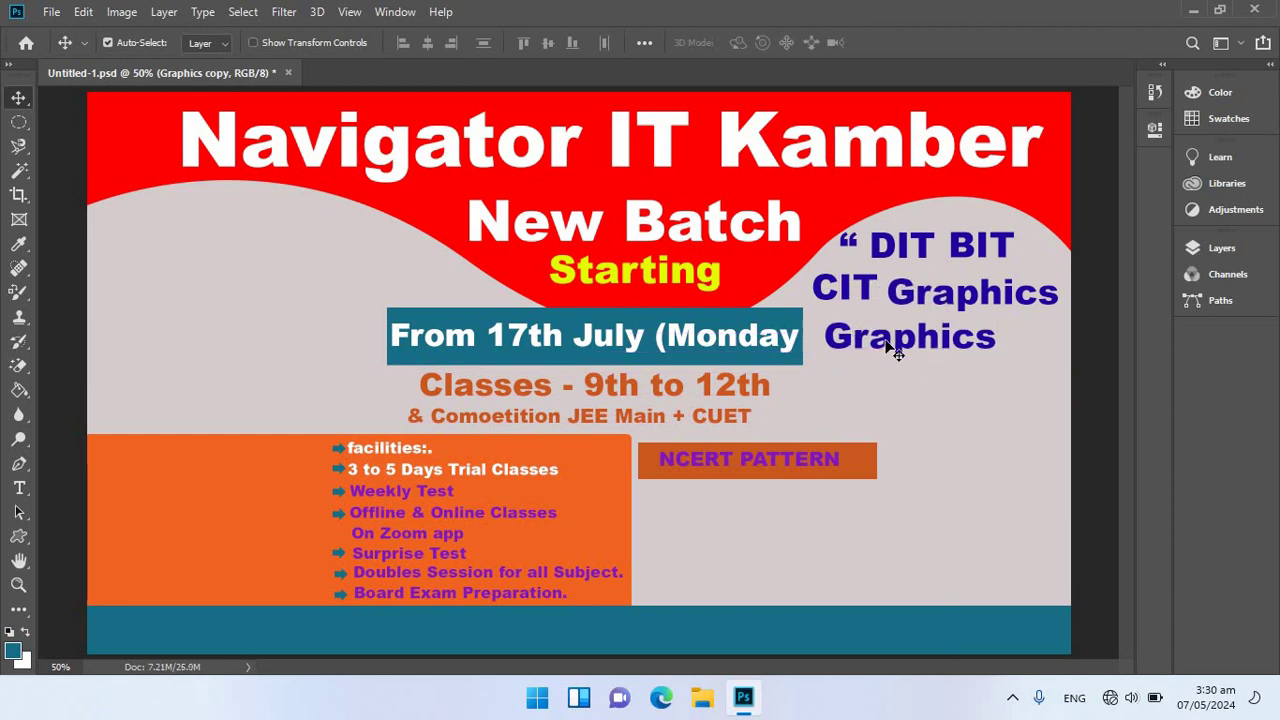
{"action": "double_click", "coordinate": [875, 334]}
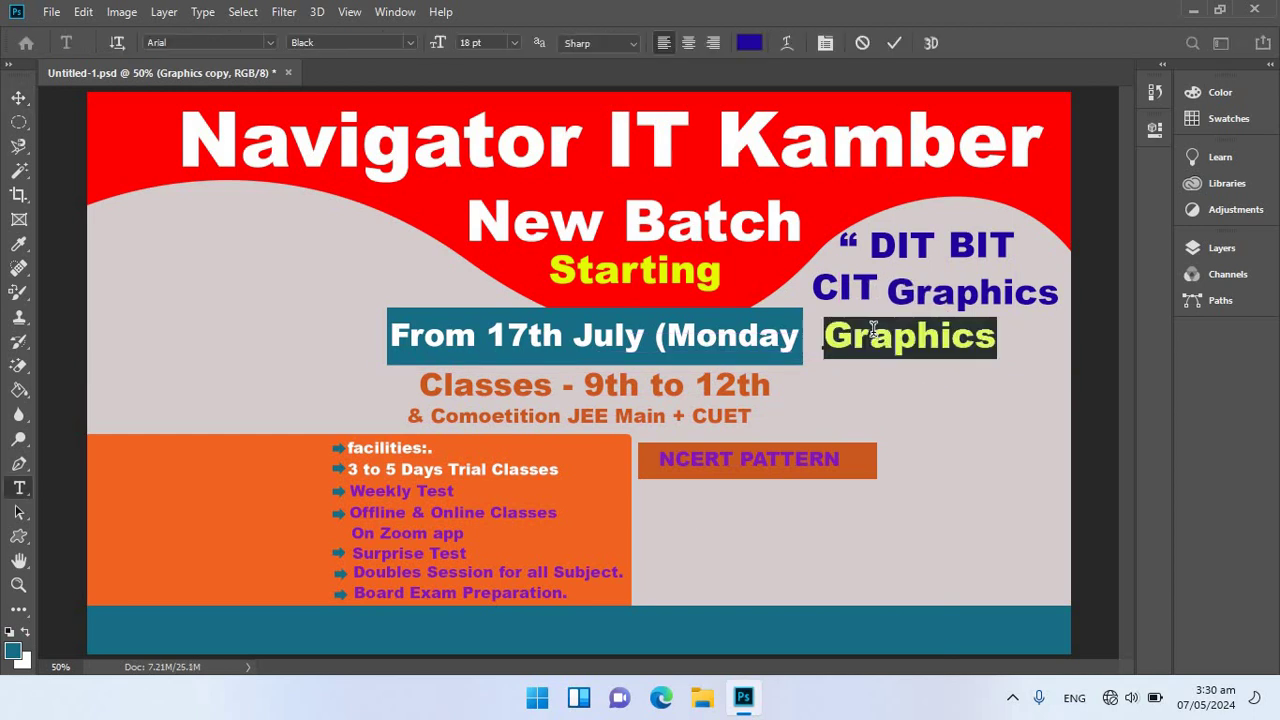
{"action": "type", "text": "Program"}
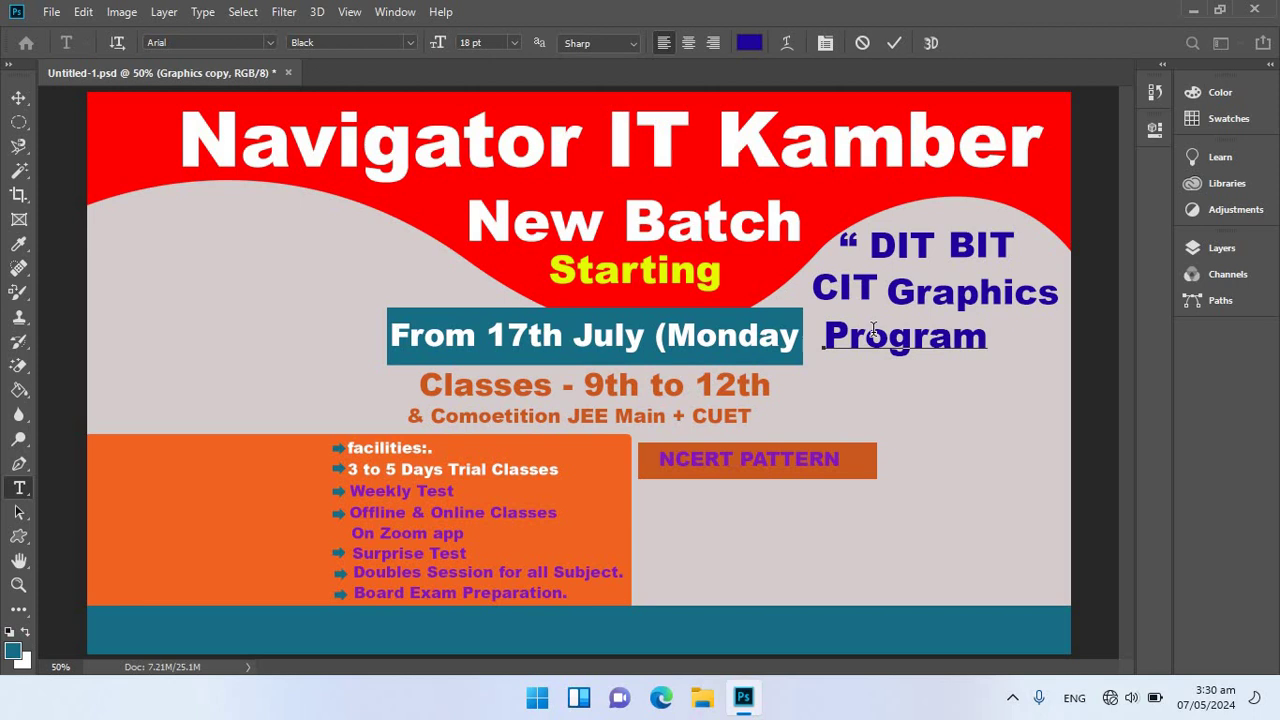
{"action": "type", "text": "ming"}
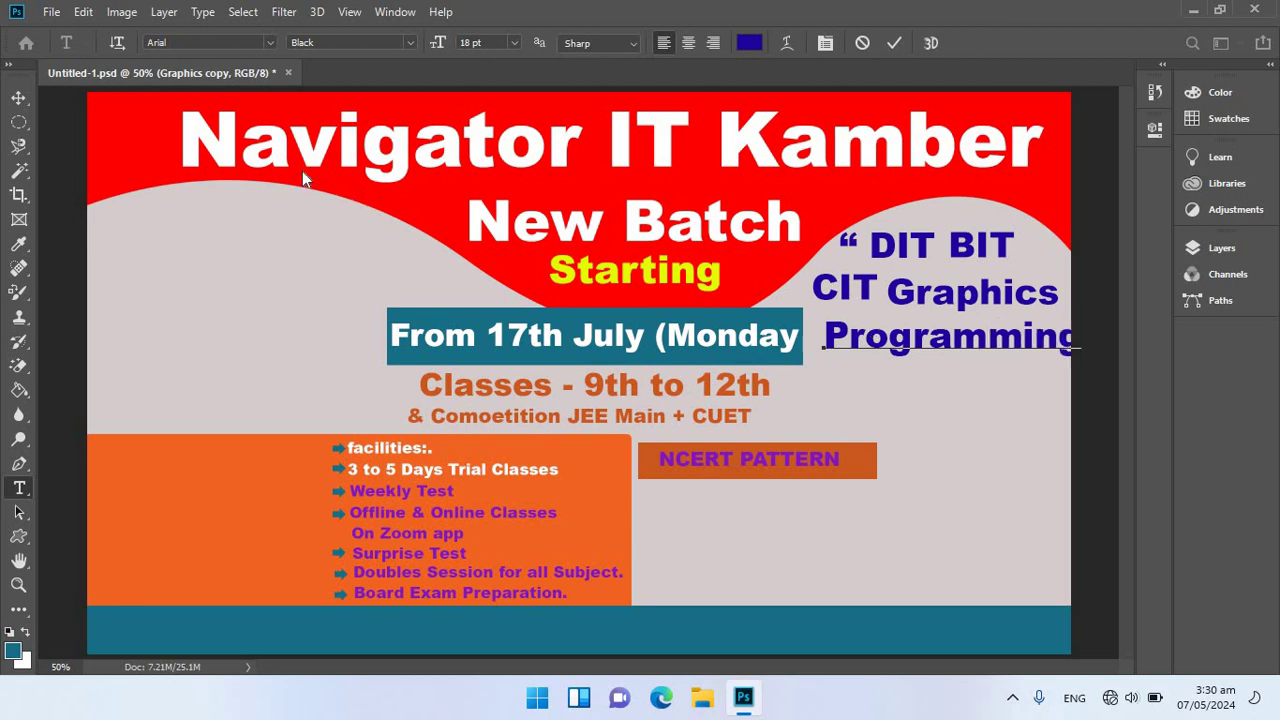
{"action": "left_click", "coordinate": [18, 97]}
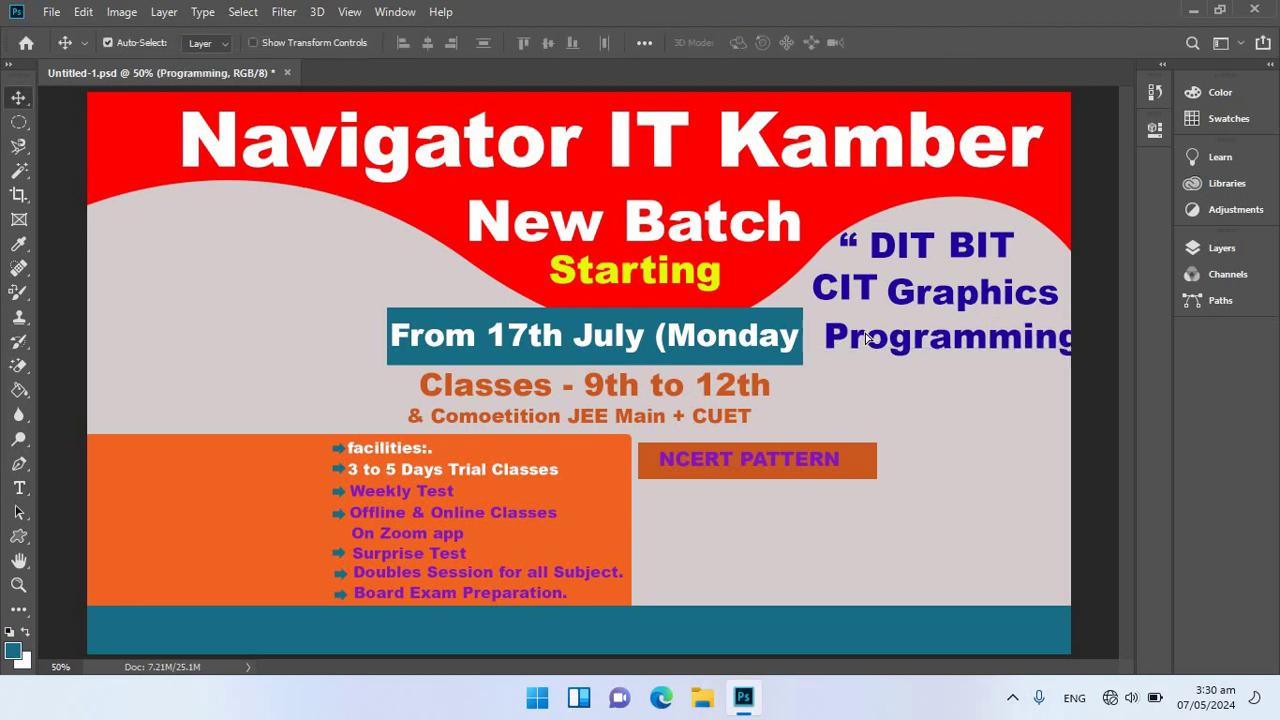
{"action": "left_click_drag", "start_coordinate": [866, 338], "coordinate": [852, 333]}
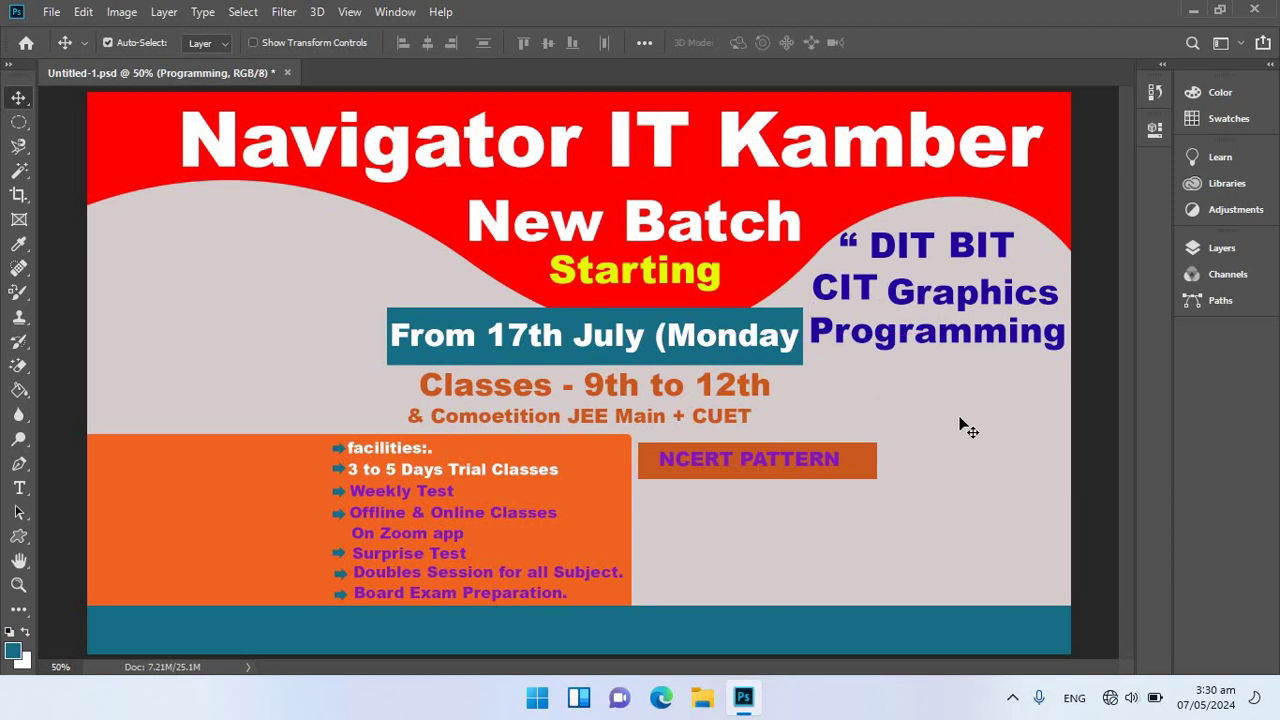
- Resize the Programming line in the course list to 17 pt and commit it
{"action": "key", "text": "t"}
{"action": "double_click", "coordinate": [1060, 335]}
{"action": "left_click", "coordinate": [1062, 335]}
{"action": "type", "text": "\""}
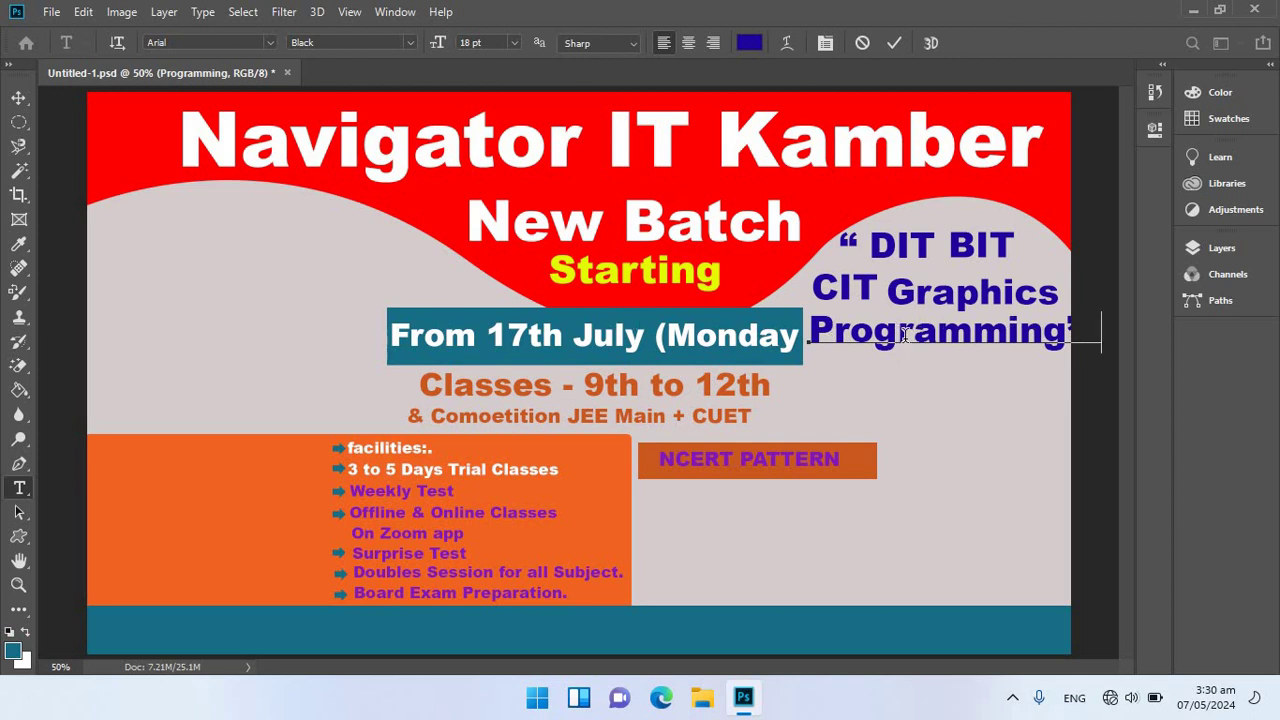
{"action": "double_click", "coordinate": [904, 335]}
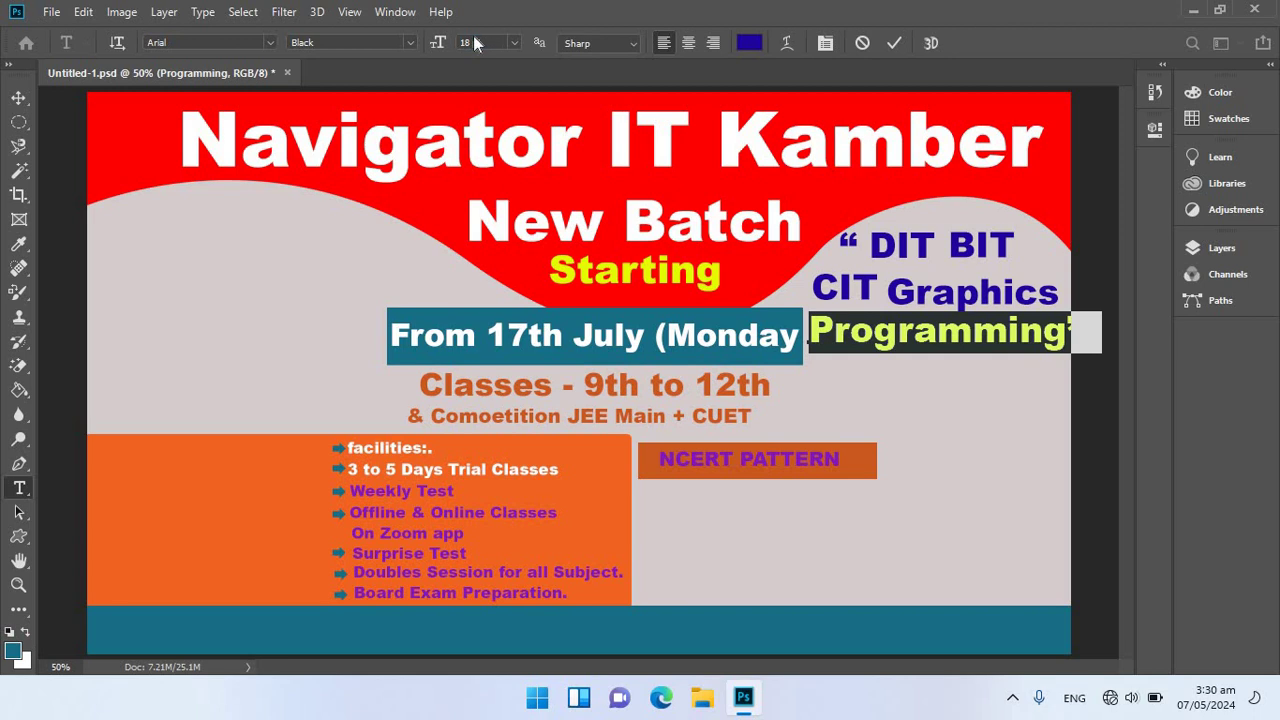
{"action": "scroll", "coordinate": [475, 43], "scroll_direction": "down", "scroll_amount": 1}
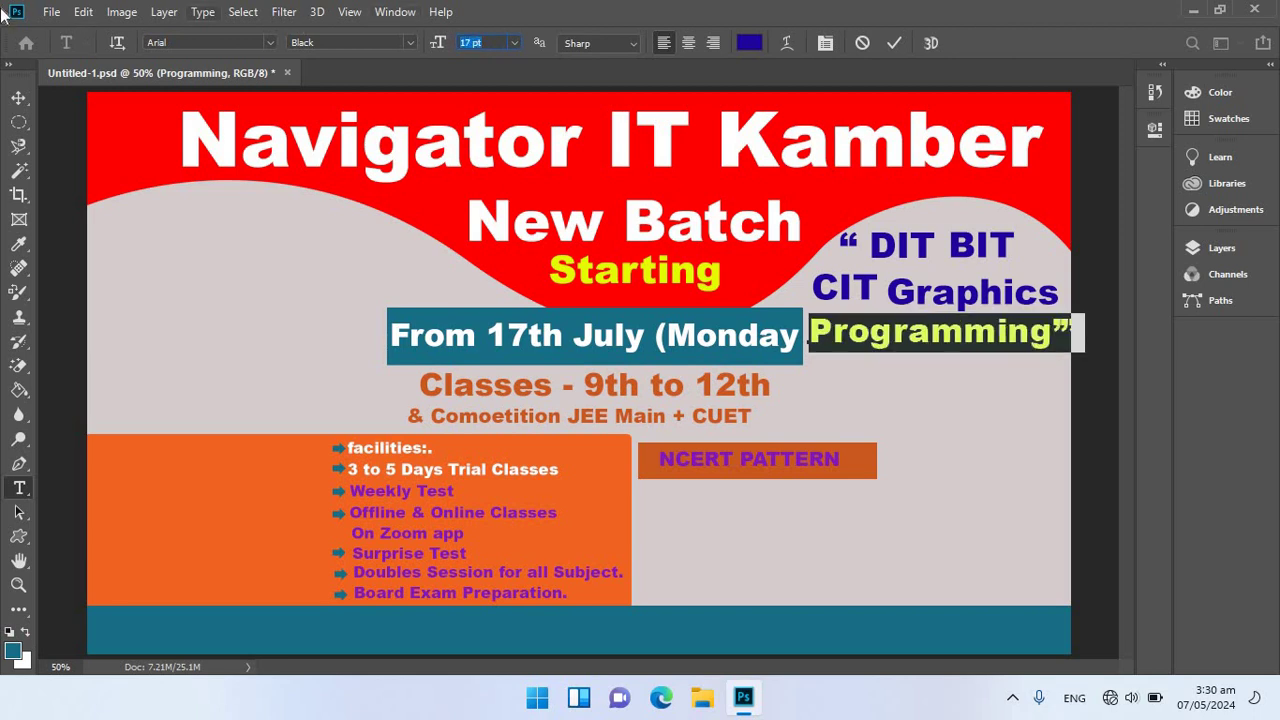
{"action": "left_click", "coordinate": [16, 98]}
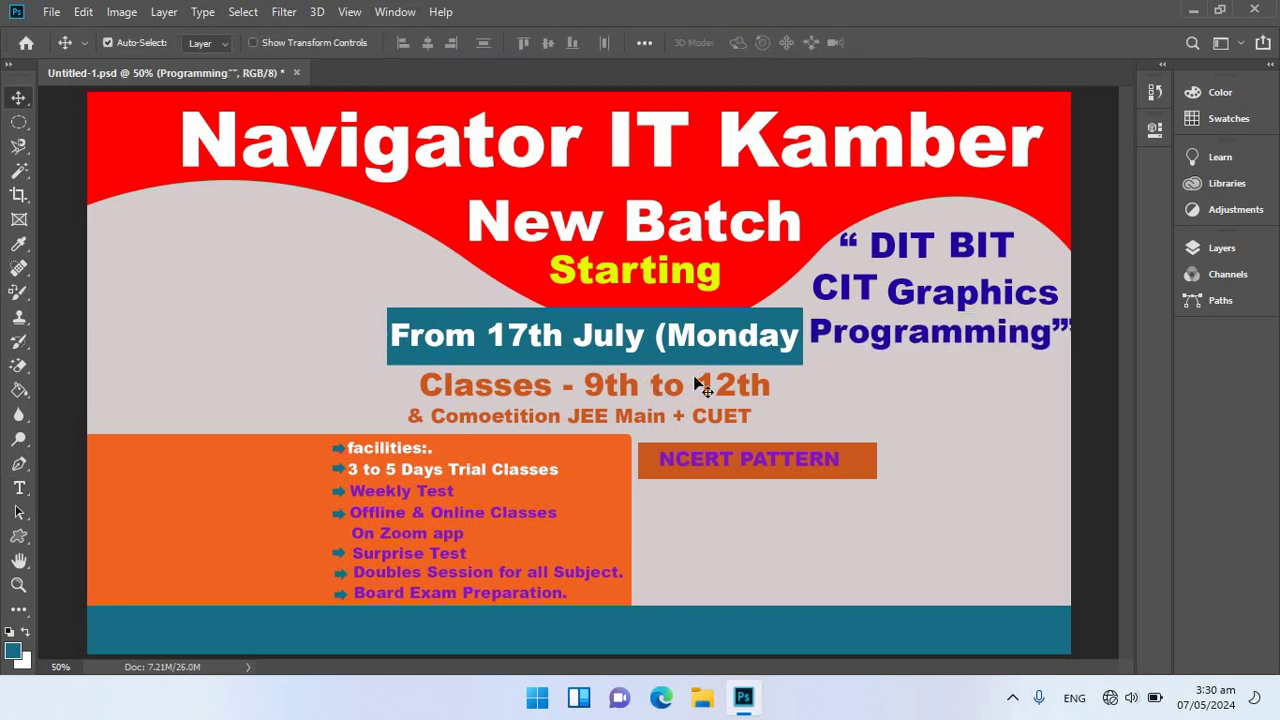
{"action": "key", "text": "t"}
{"action": "left_click", "coordinate": [1062, 326]}
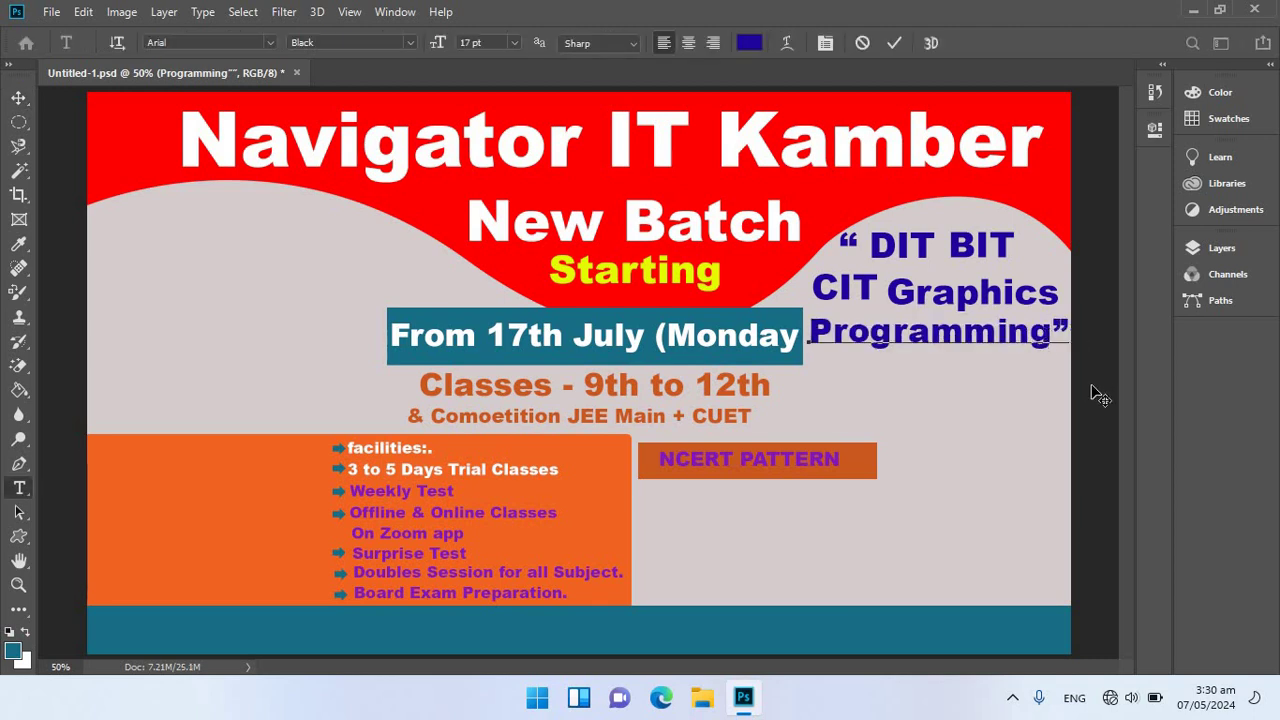
{"action": "left_click", "coordinate": [20, 98]}
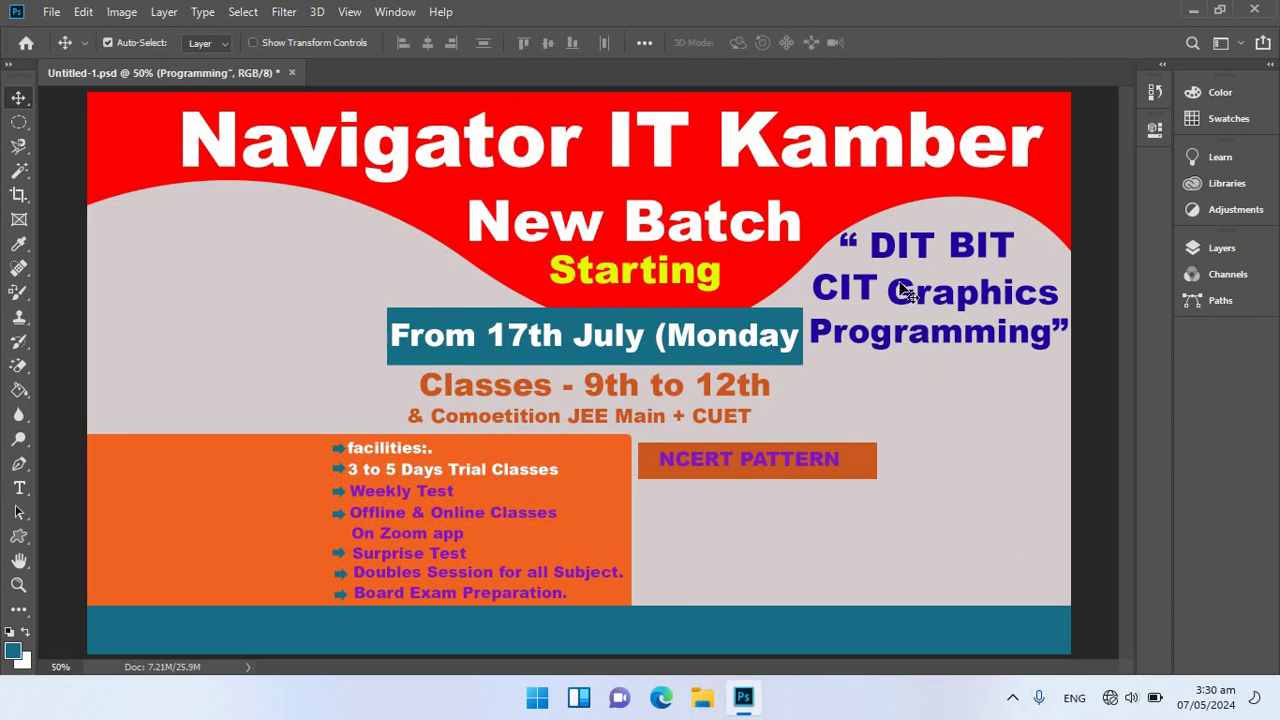
- Select the Graphics text layer and nudge it up level with CIT
{"action": "right_click", "coordinate": [948, 296]}
{"action": "left_click", "coordinate": [922, 289]}
{"action": "key", "text": "Up"}
{"action": "key", "text": "Up"}
{"action": "key", "text": "Up"}
{"action": "key", "text": "Up"}
{"action": "key", "text": "Up"}
{"action": "key", "text": "Up"}
{"action": "key", "text": "Up"}
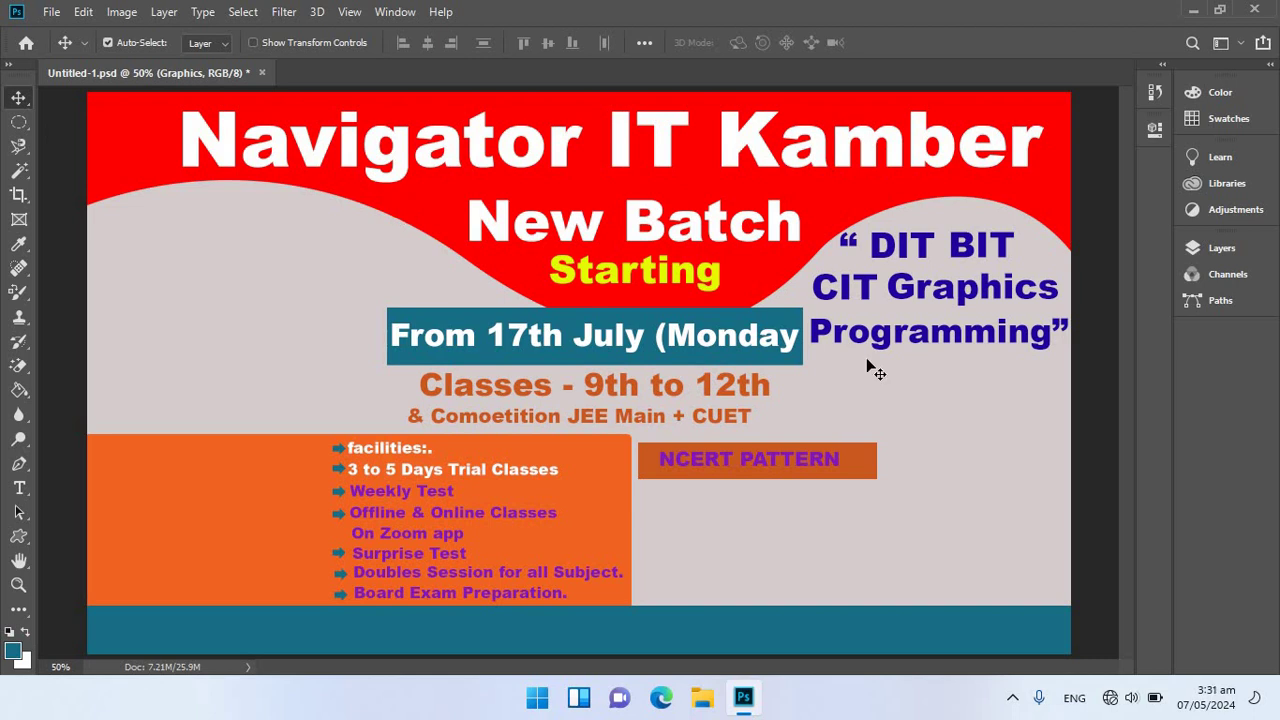
- Replace NCERT PATTERN with '100% Practical' at 13 pt, then select the orange rectangle behind it
{"action": "double_click", "coordinate": [789, 457]}
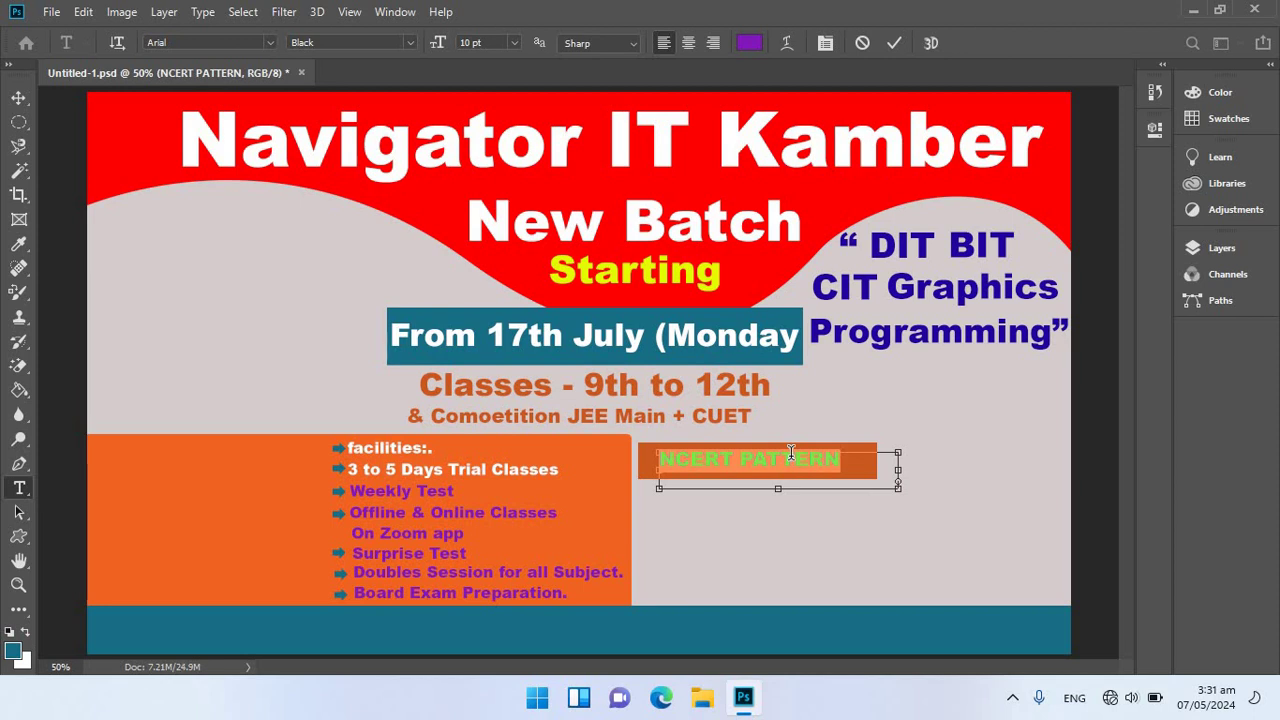
{"action": "type", "text": "Pr"}
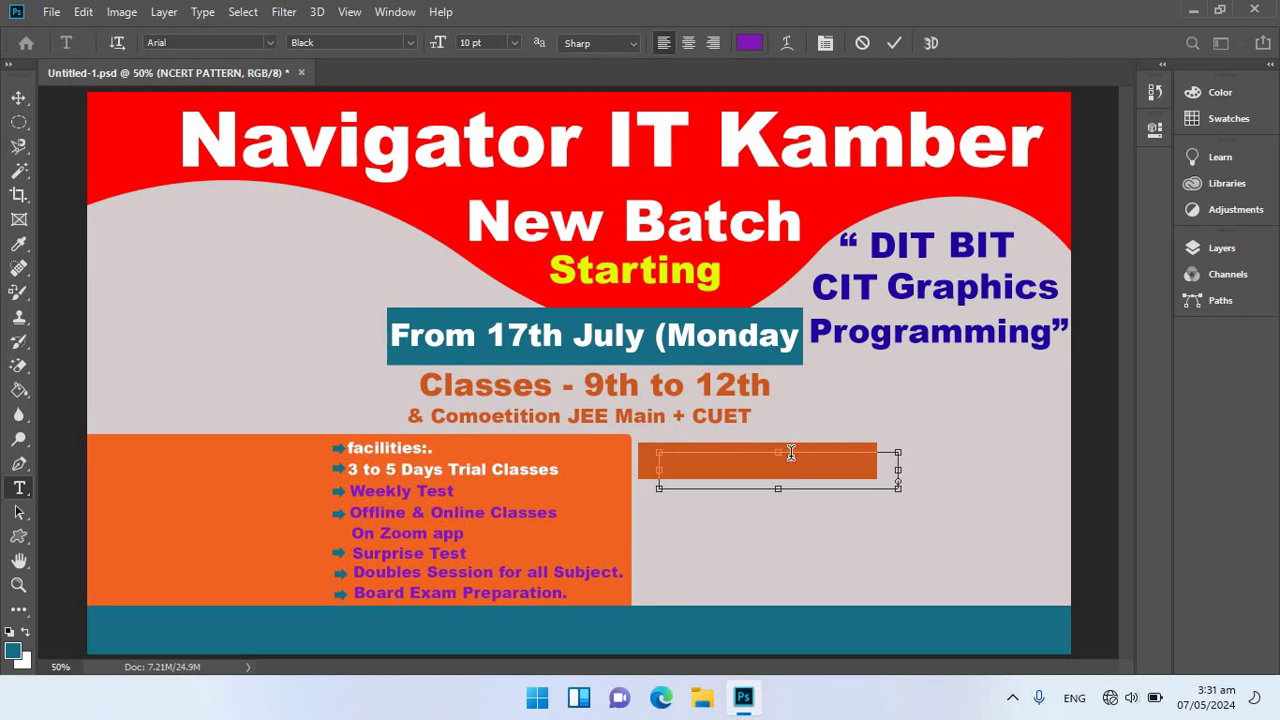
{"action": "type", "text": "100"}
{"action": "type", "text": "% Practical"}
{"action": "key", "text": "ctrl+a"}
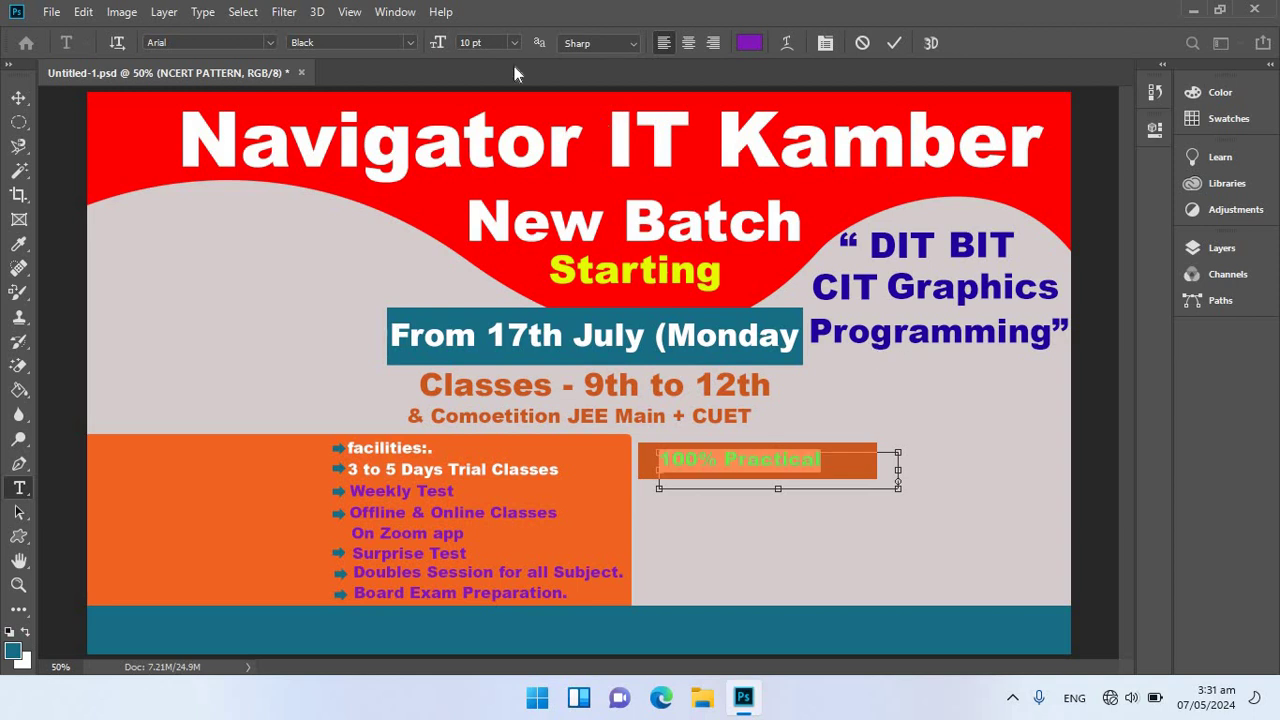
{"action": "left_click", "coordinate": [468, 42]}
{"action": "key", "text": "Up"}
{"action": "key", "text": "Up"}
{"action": "key", "text": "Up"}
{"action": "left_click", "coordinate": [19, 97]}
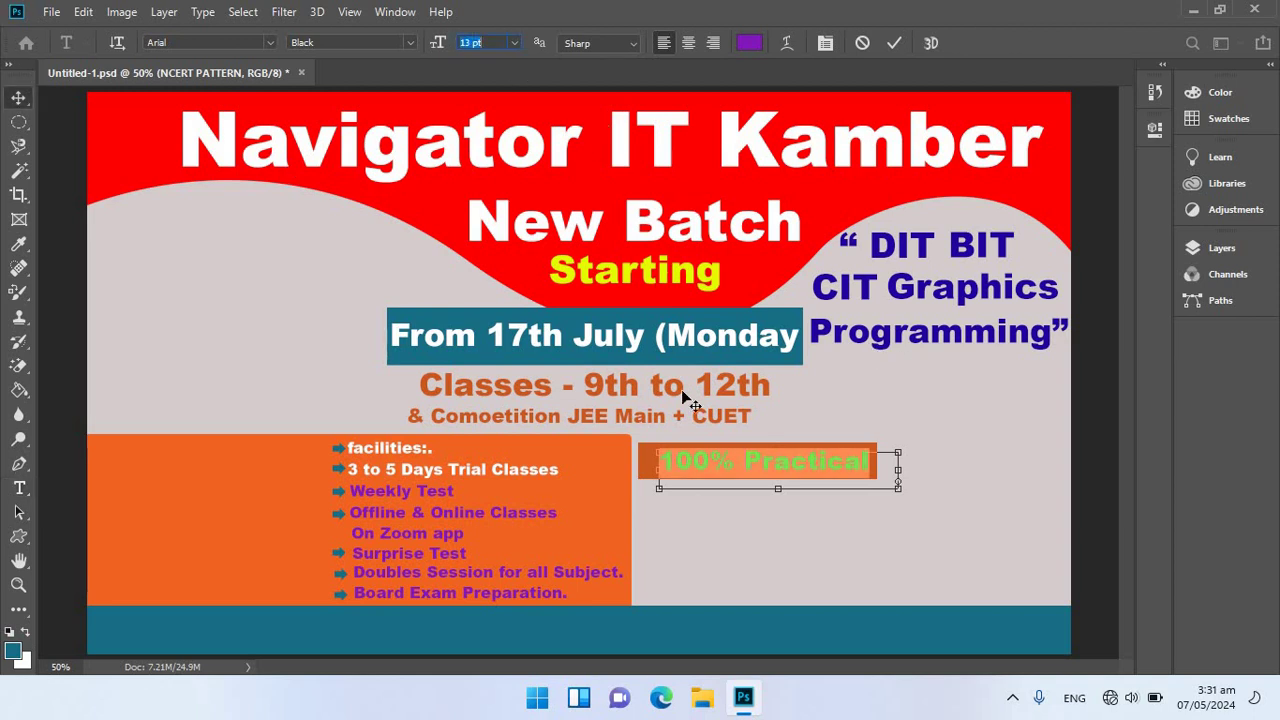
{"action": "right_click", "coordinate": [794, 450]}
{"action": "left_click", "coordinate": [806, 458]}
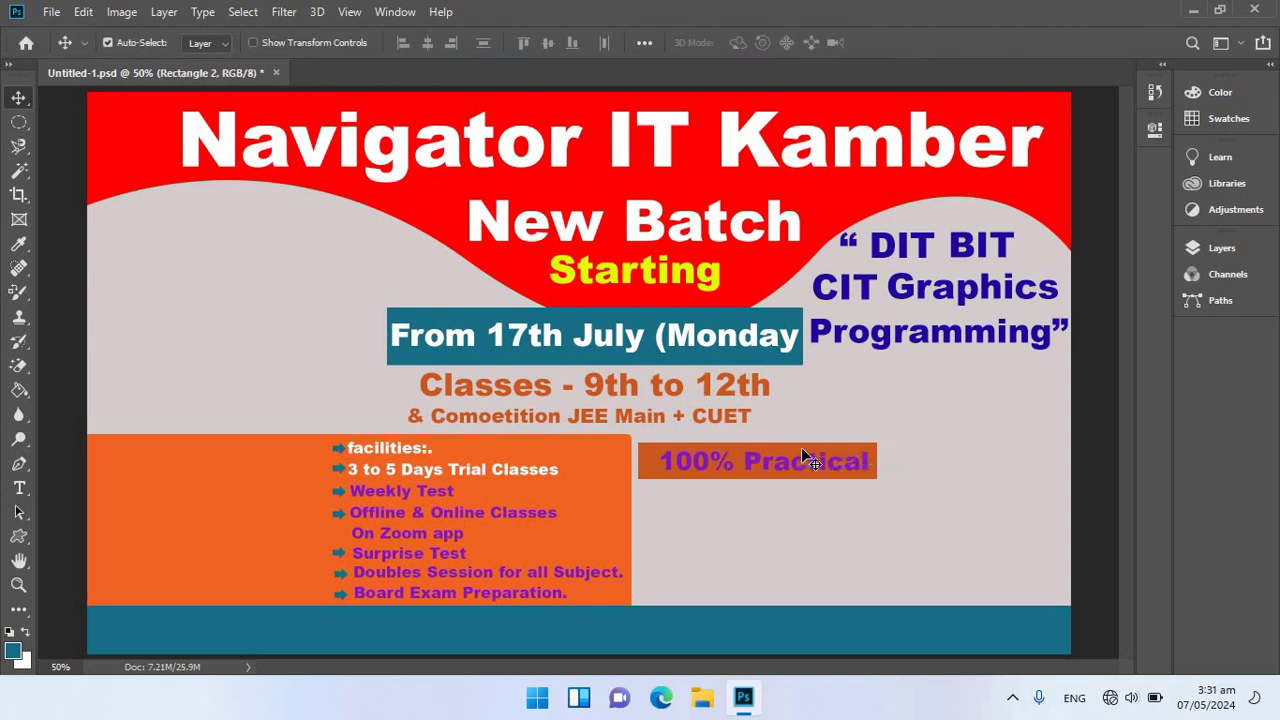
- Rasterize the rectangle and fill the 100% Practical box with dark purple
{"action": "left_click", "coordinate": [19, 390]}
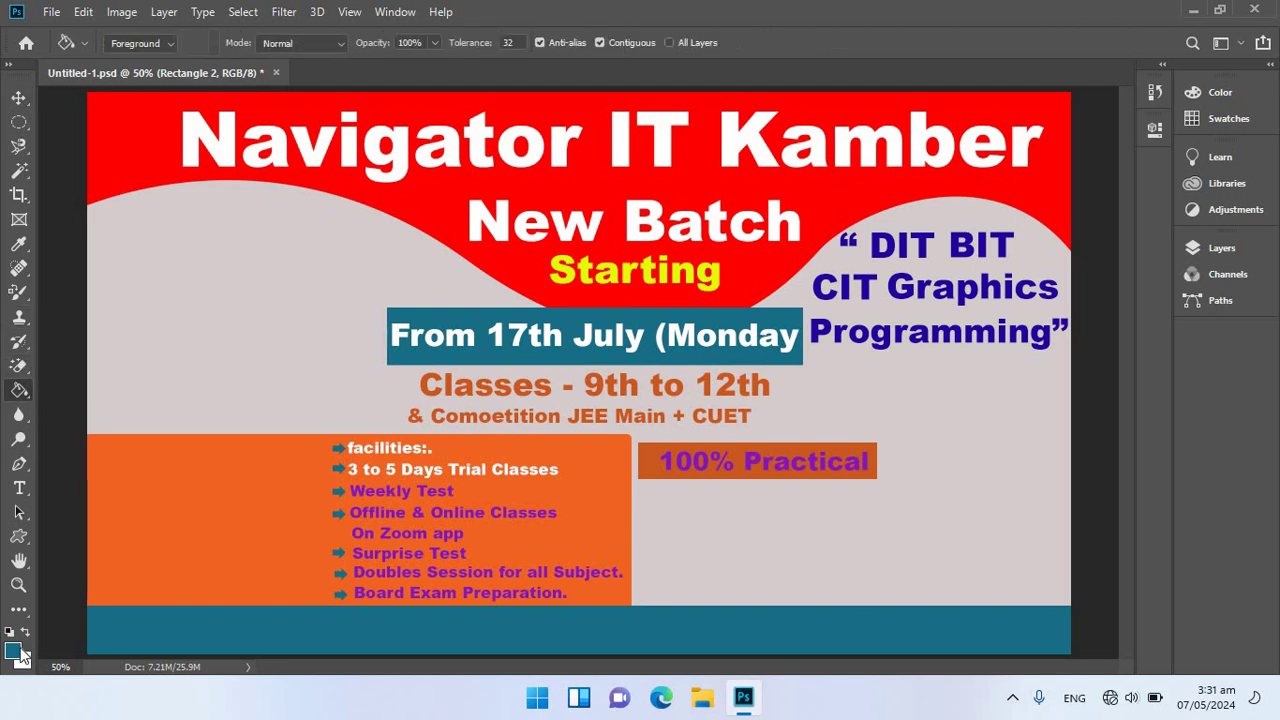
{"action": "left_click", "coordinate": [13, 651]}
{"action": "left_click_drag", "start_coordinate": [1043, 287], "coordinate": [1052, 362]}
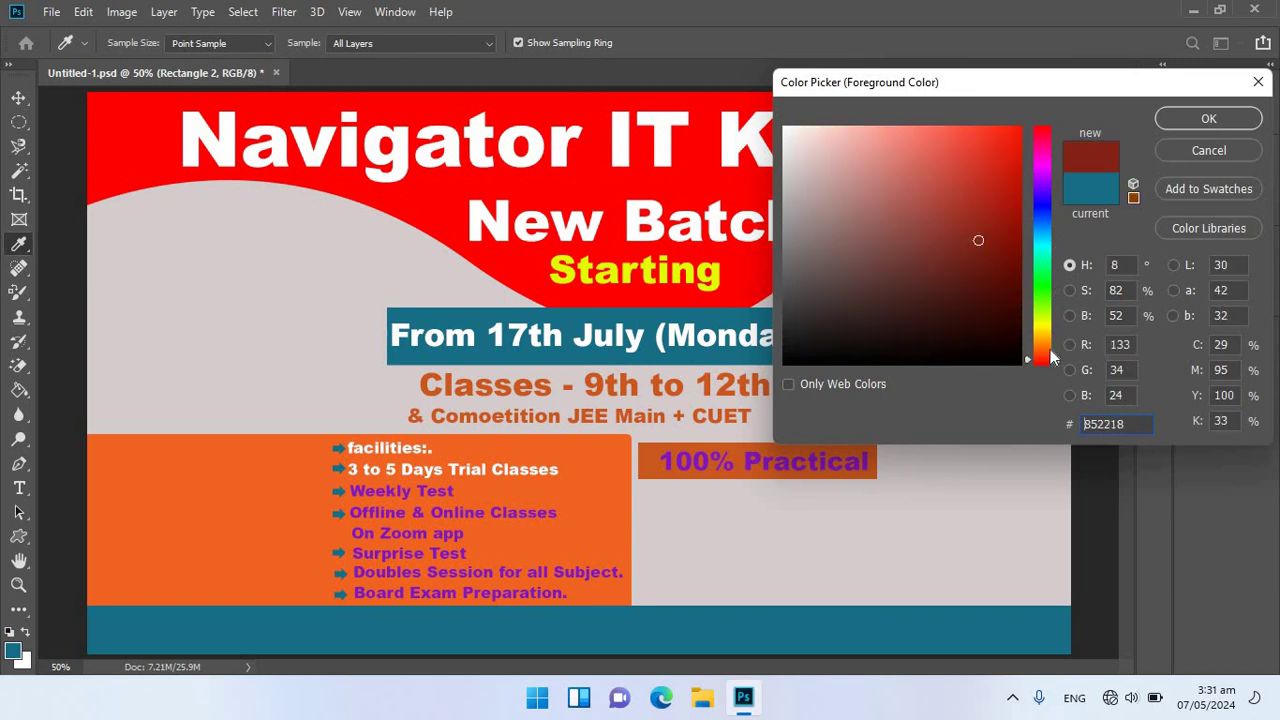
{"action": "mouse_move", "coordinate": [1051, 361]}
{"action": "left_mouse_down"}
{"action": "mouse_move", "coordinate": [1045, 196]}
{"action": "mouse_move", "coordinate": [1033, 209]}
{"action": "mouse_move", "coordinate": [1046, 190]}
{"action": "left_mouse_up"}
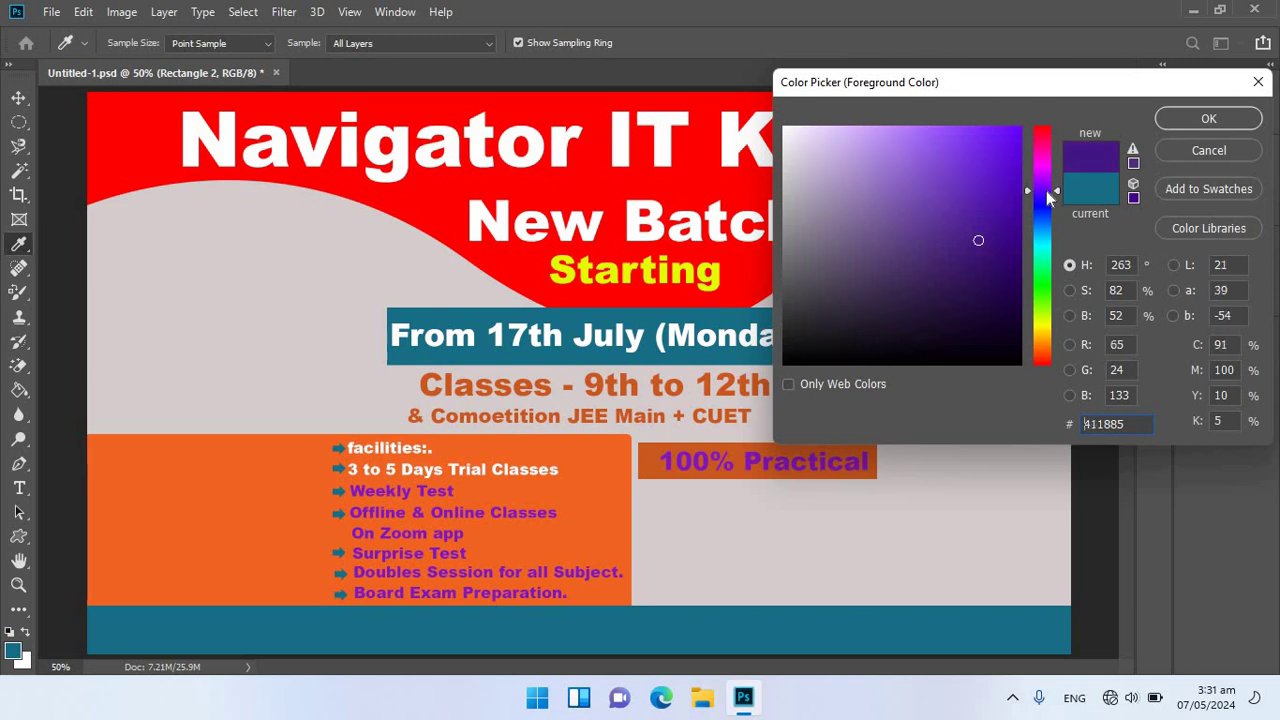
{"action": "left_click", "coordinate": [1013, 268]}
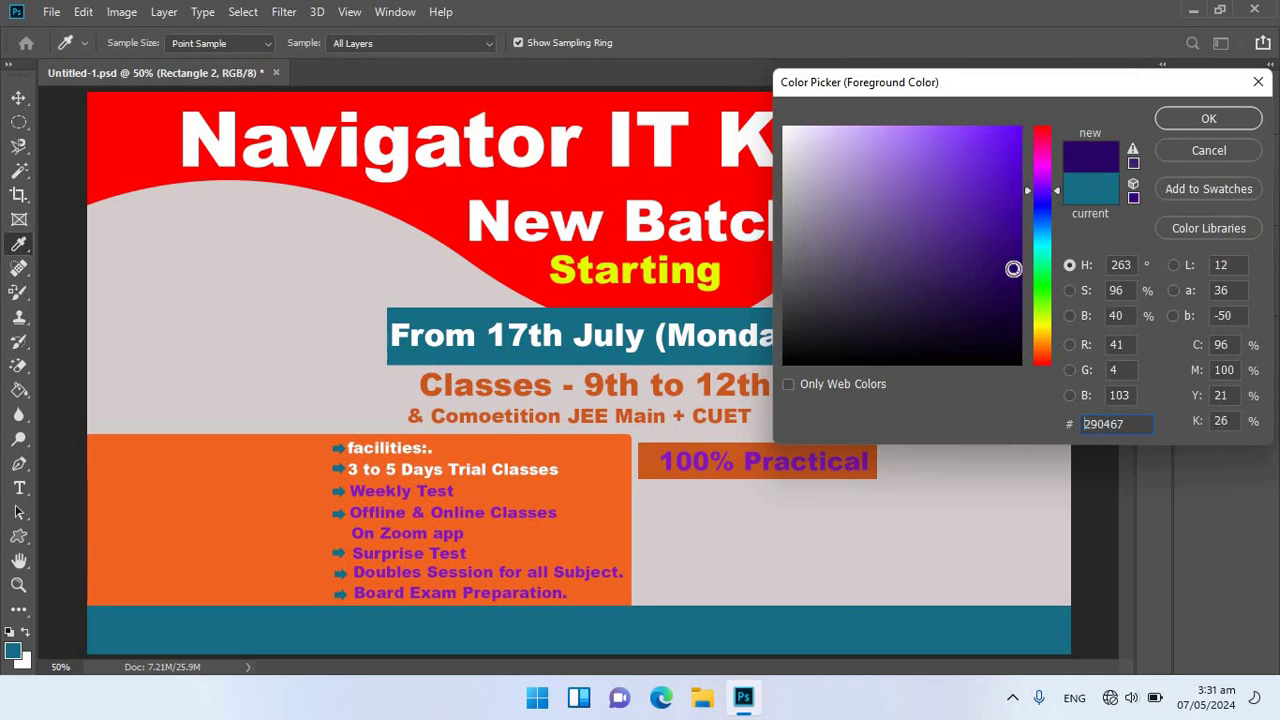
{"action": "left_click", "coordinate": [1194, 117]}
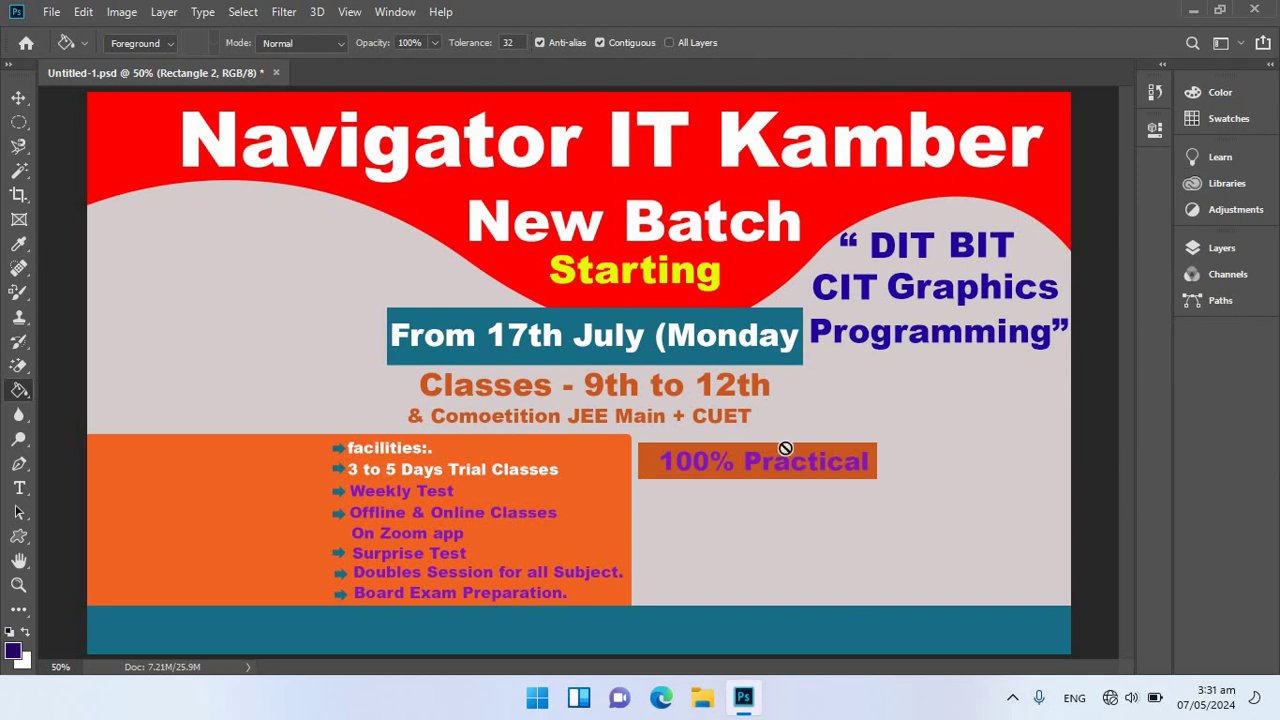
{"action": "left_click", "coordinate": [790, 455]}
{"action": "left_click", "coordinate": [567, 271]}
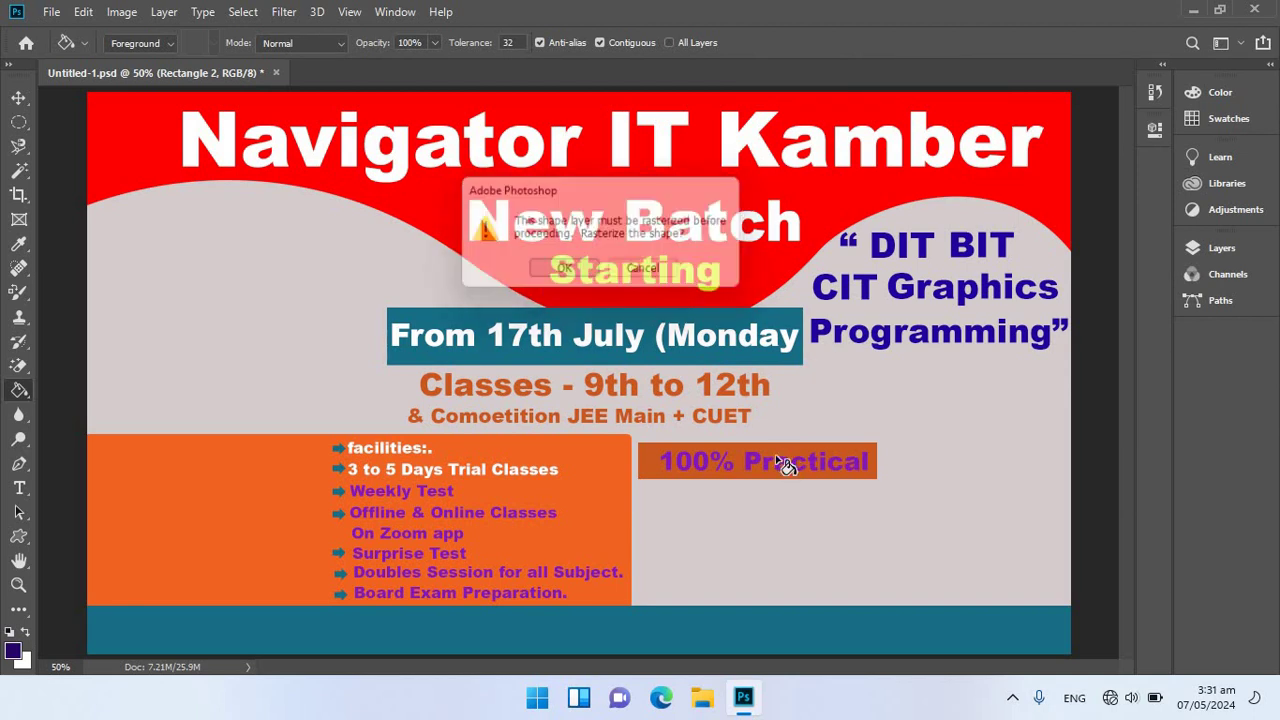
{"action": "left_click", "coordinate": [788, 466]}
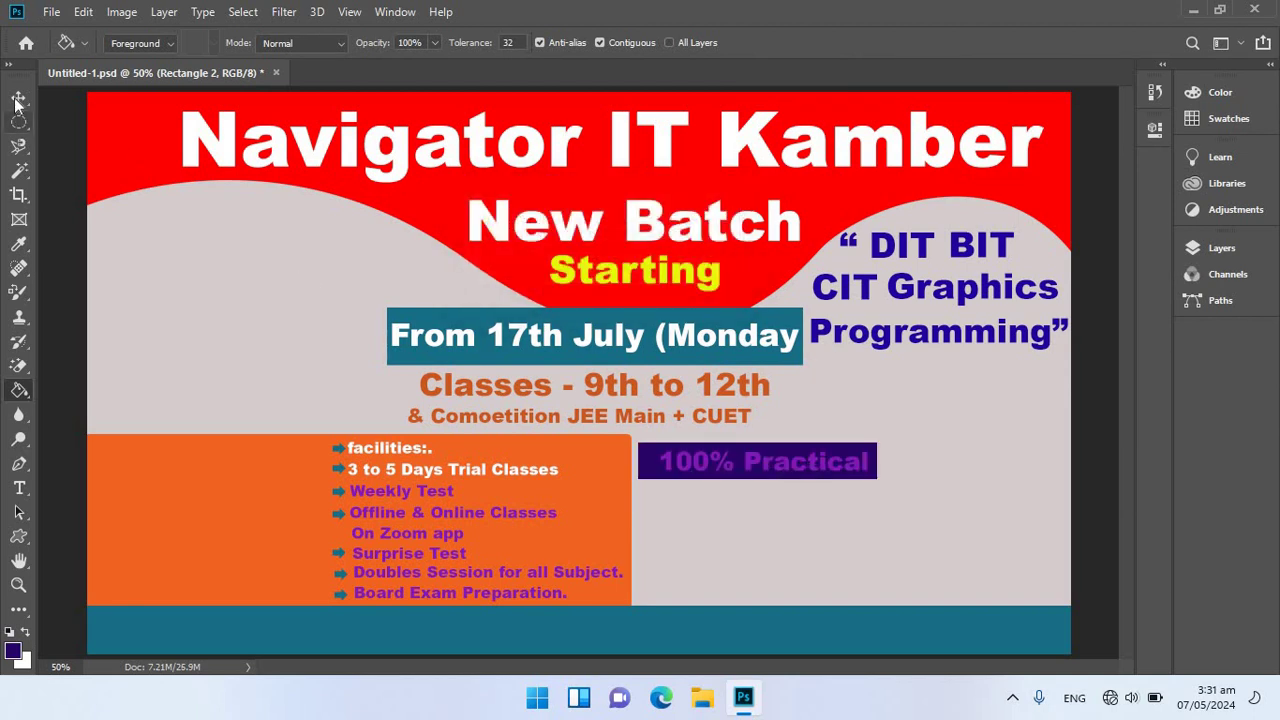
- Make the 100% Practical text white (#fafafa) and nudge it left inside the box
{"action": "left_click", "coordinate": [18, 97]}
{"action": "double_click", "coordinate": [758, 463]}
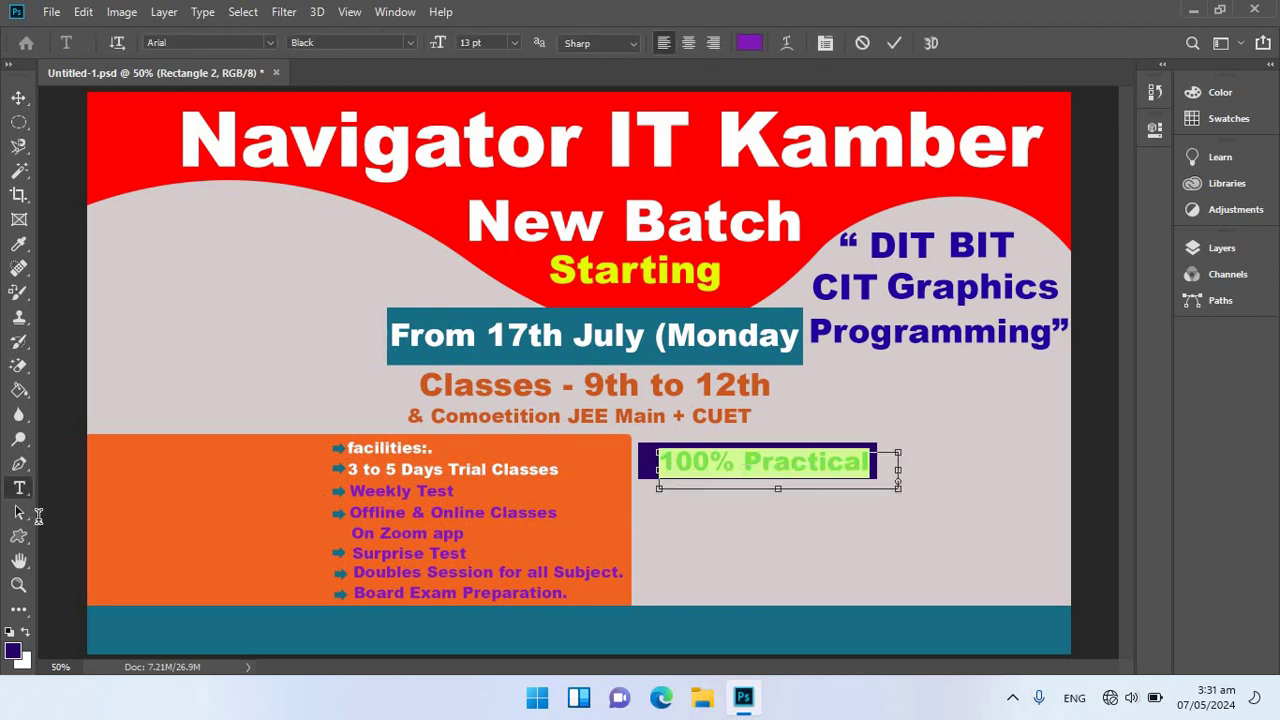
{"action": "left_click", "coordinate": [12, 654]}
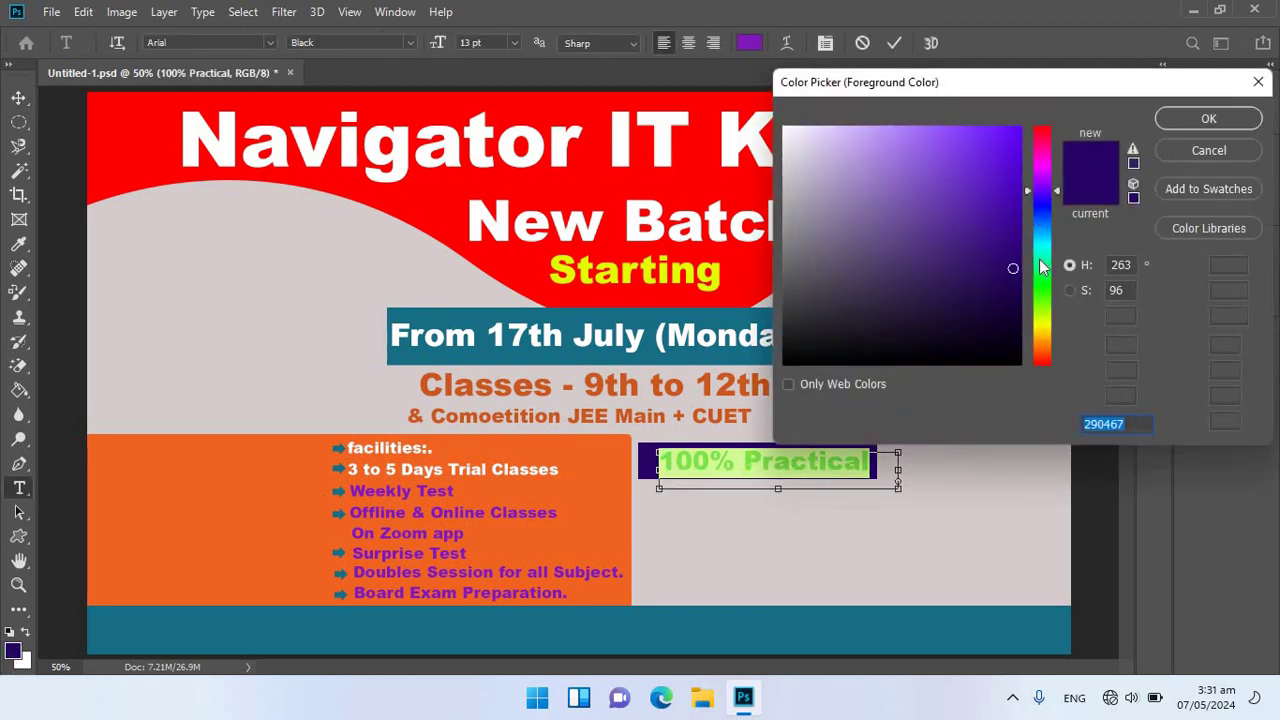
{"action": "type", "text": "fafafa"}
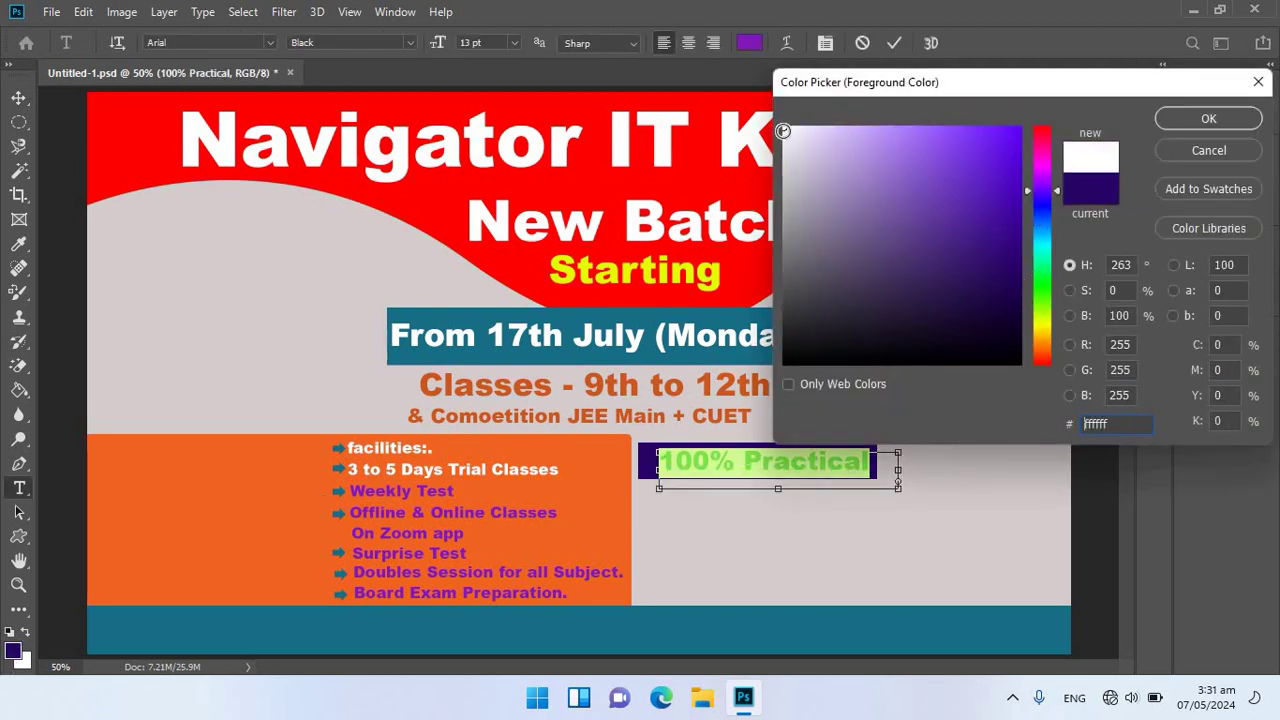
{"action": "left_click", "coordinate": [1190, 118]}
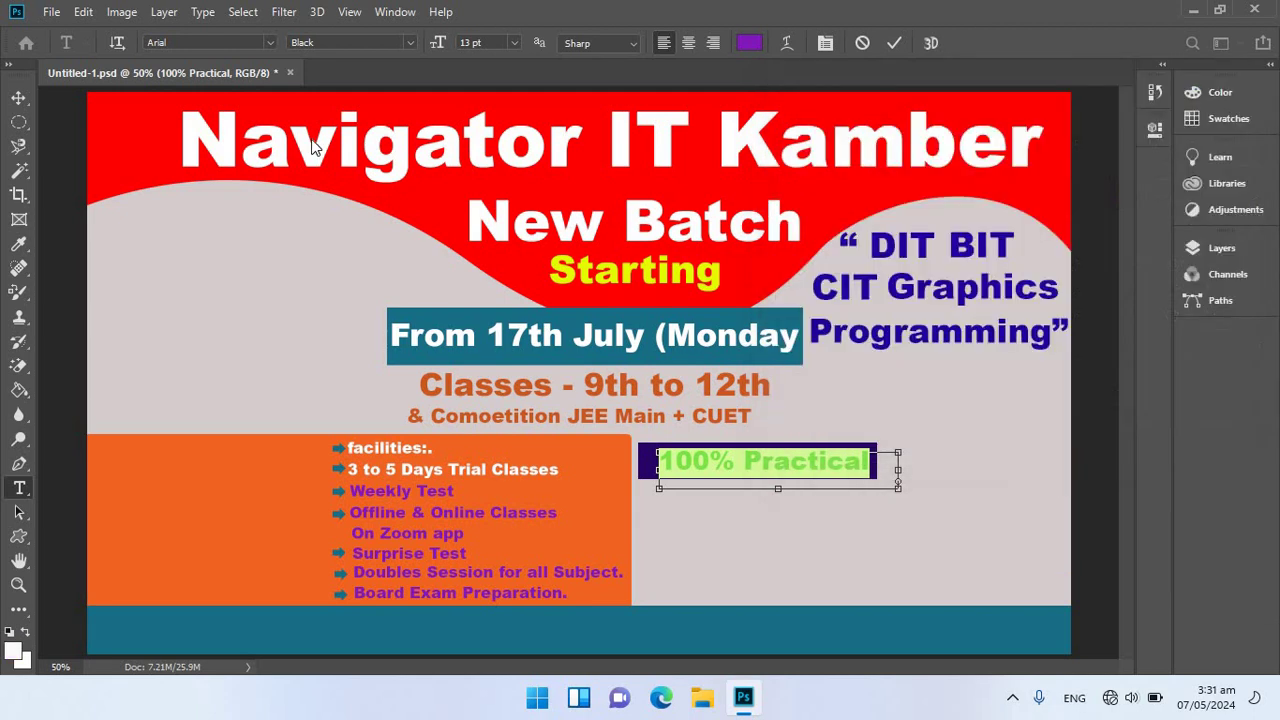
{"action": "left_click", "coordinate": [20, 97]}
{"action": "key", "text": "Left"}
{"action": "key", "text": "Left"}
{"action": "key", "text": "Left"}
{"action": "key", "text": "Left"}
{"action": "key", "text": "Left"}
{"action": "key", "text": "Left"}
{"action": "key", "text": "Left"}
{"action": "key", "text": "Left"}
{"action": "key", "text": "Left"}
{"action": "key", "text": "Left"}
{"action": "key", "text": "Left"}
{"action": "key", "text": "Left"}
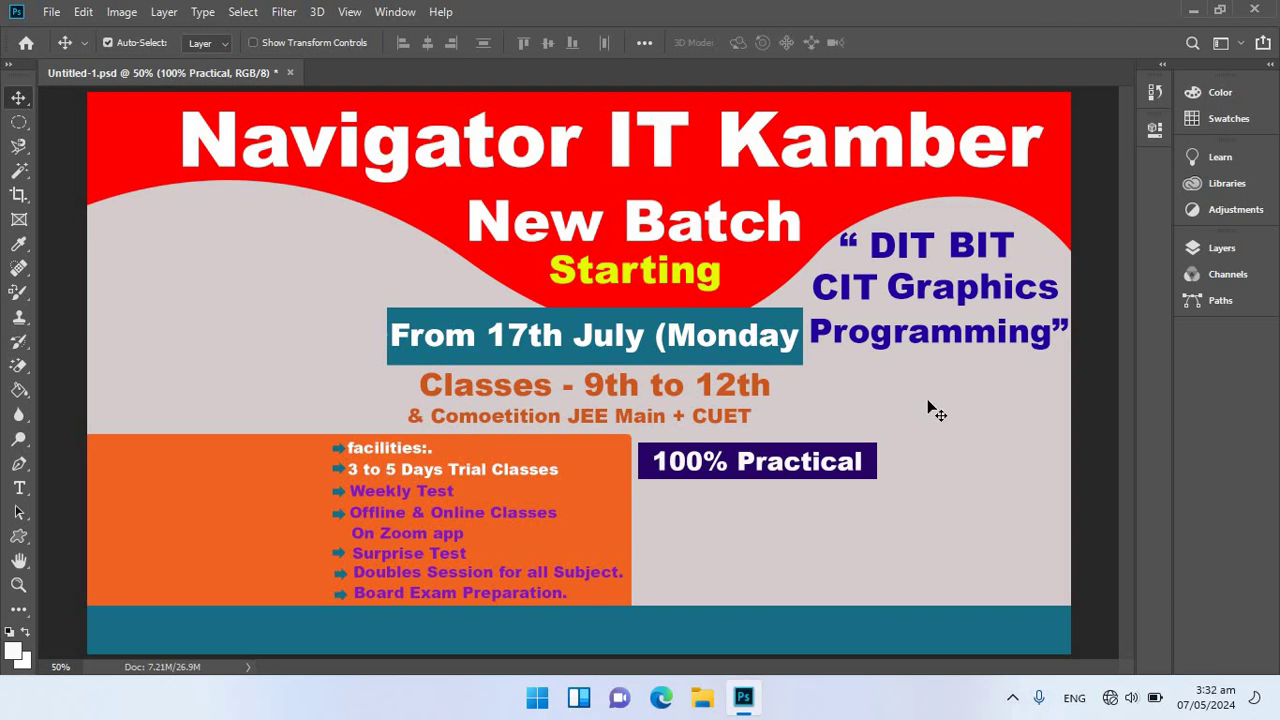
- Replace the JEE Main + CUET line with the text 'Rise to Destination'
{"action": "double_click", "coordinate": [527, 395]}
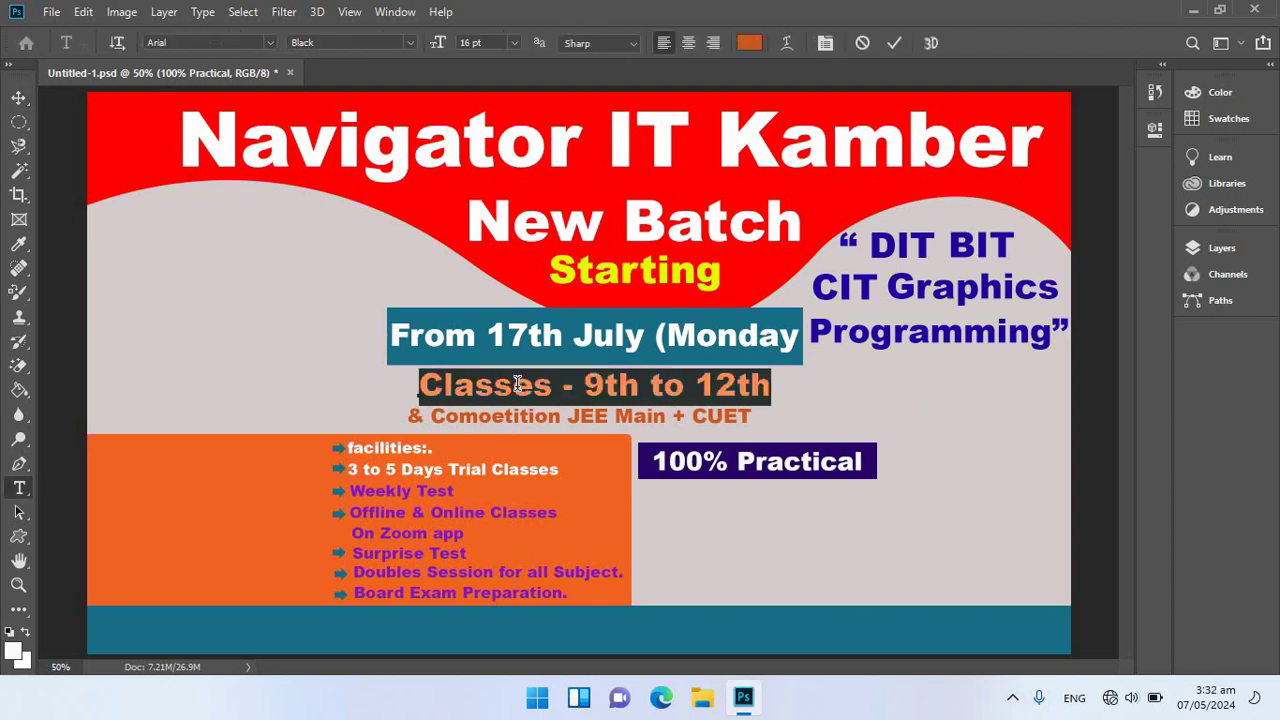
{"action": "left_click", "coordinate": [591, 392]}
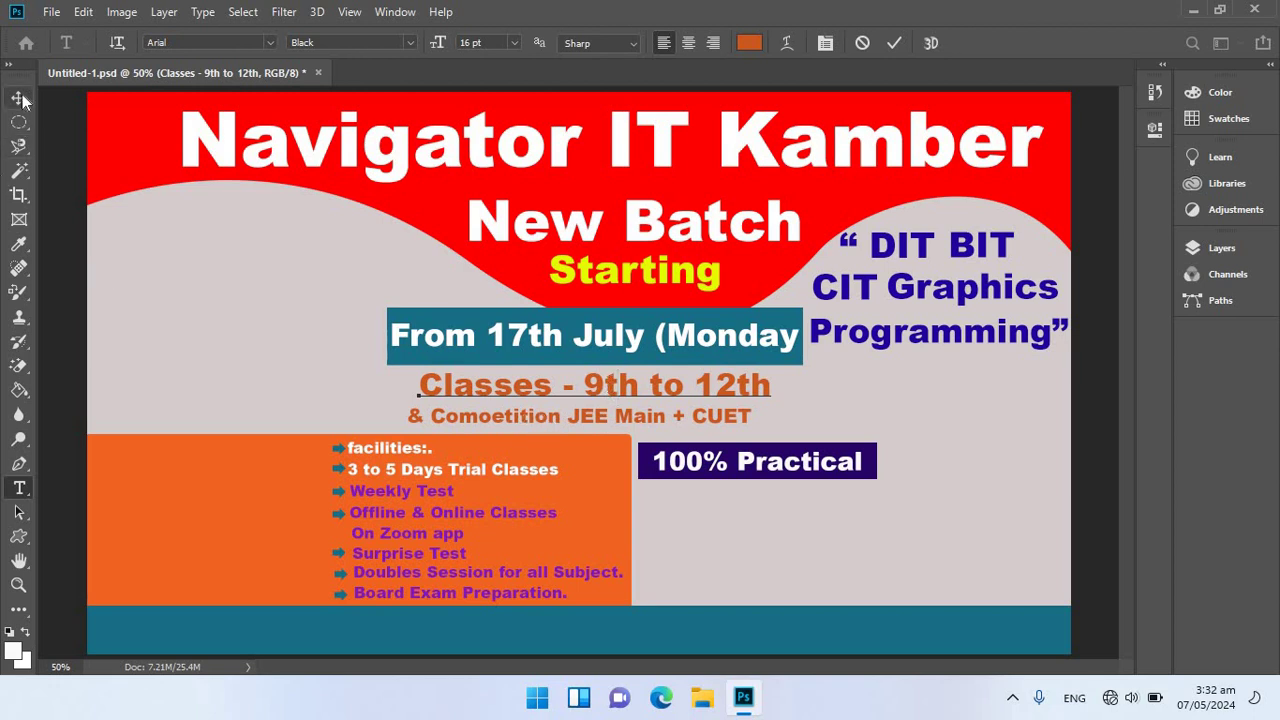
{"action": "key", "text": "ctrl+Return"}
{"action": "double_click", "coordinate": [488, 418]}
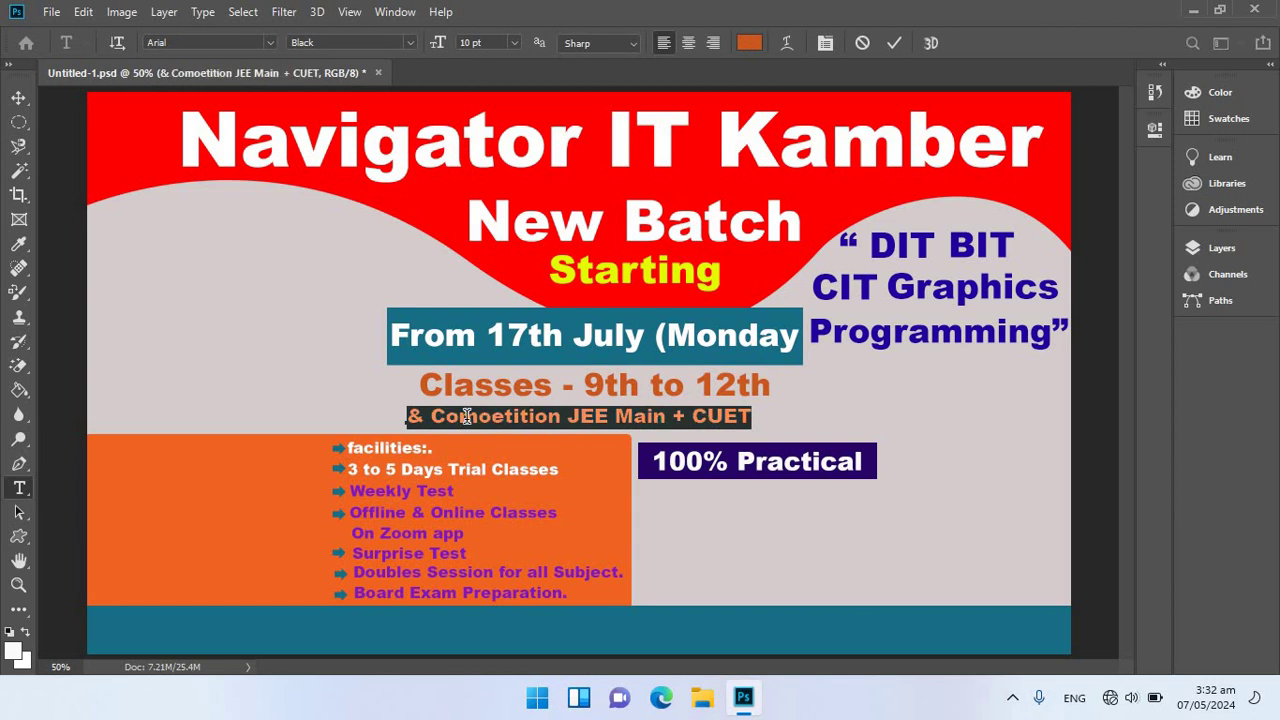
{"action": "type", "text": "J"}
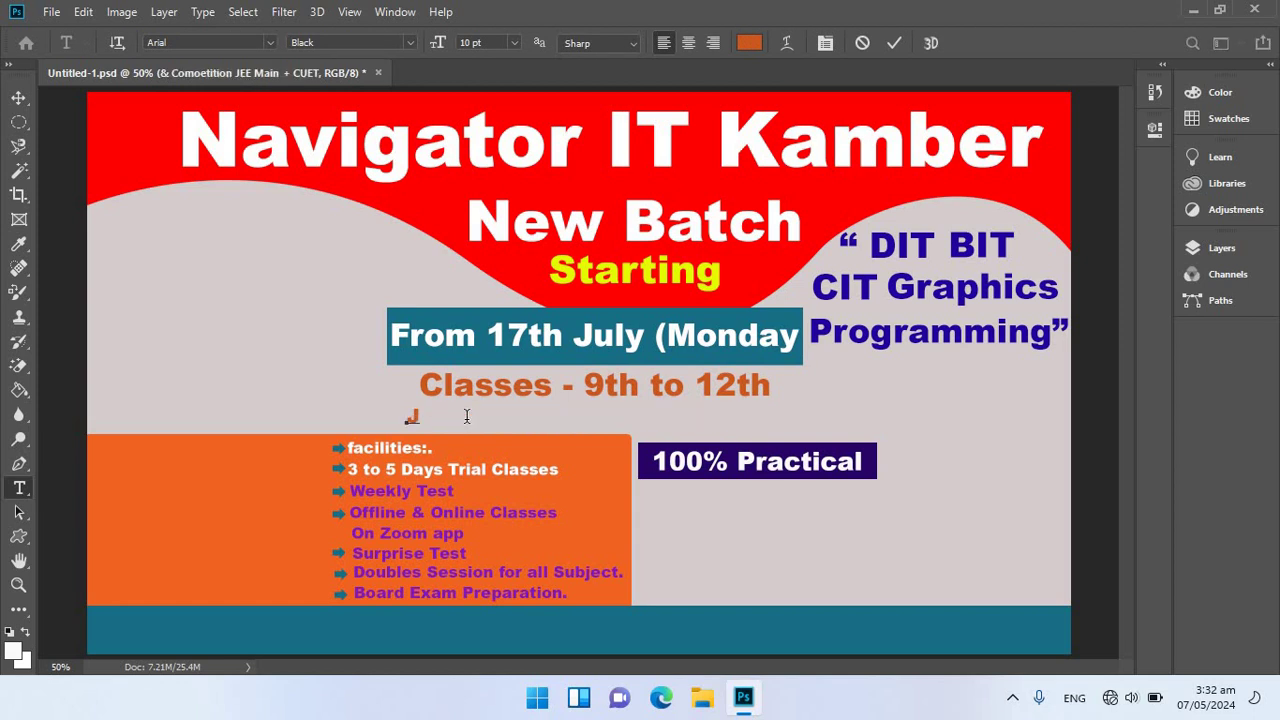
{"action": "type", "text": "oin"}
{"action": "key", "text": "BackSpace"}
{"action": "key", "text": "BackSpace"}
{"action": "key", "text": "BackSpace"}
{"action": "type", "text": "Rise"}
{"action": "type", "text": "  to Destination"}
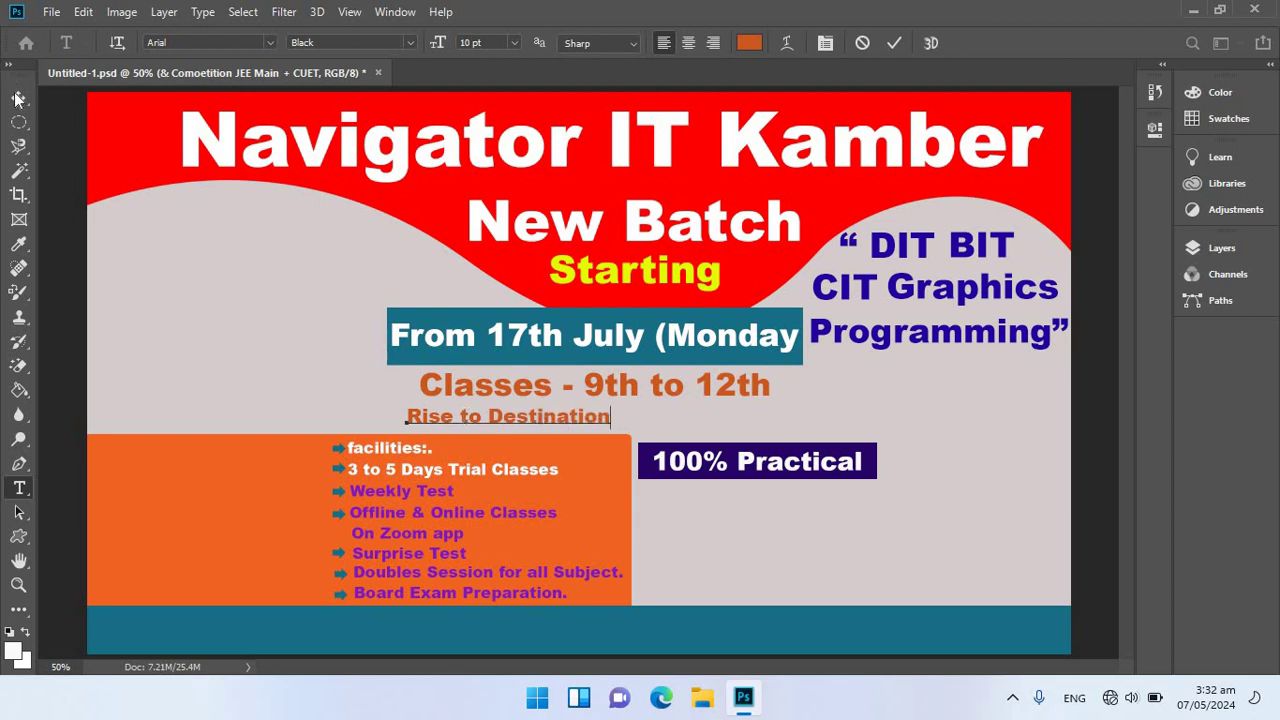
{"action": "left_click", "coordinate": [18, 97]}
- Centre the tagline under 'Classes - 9th to 12th', nudge it down, and save
{"action": "left_click_drag", "start_coordinate": [550, 422], "coordinate": [633, 420]}
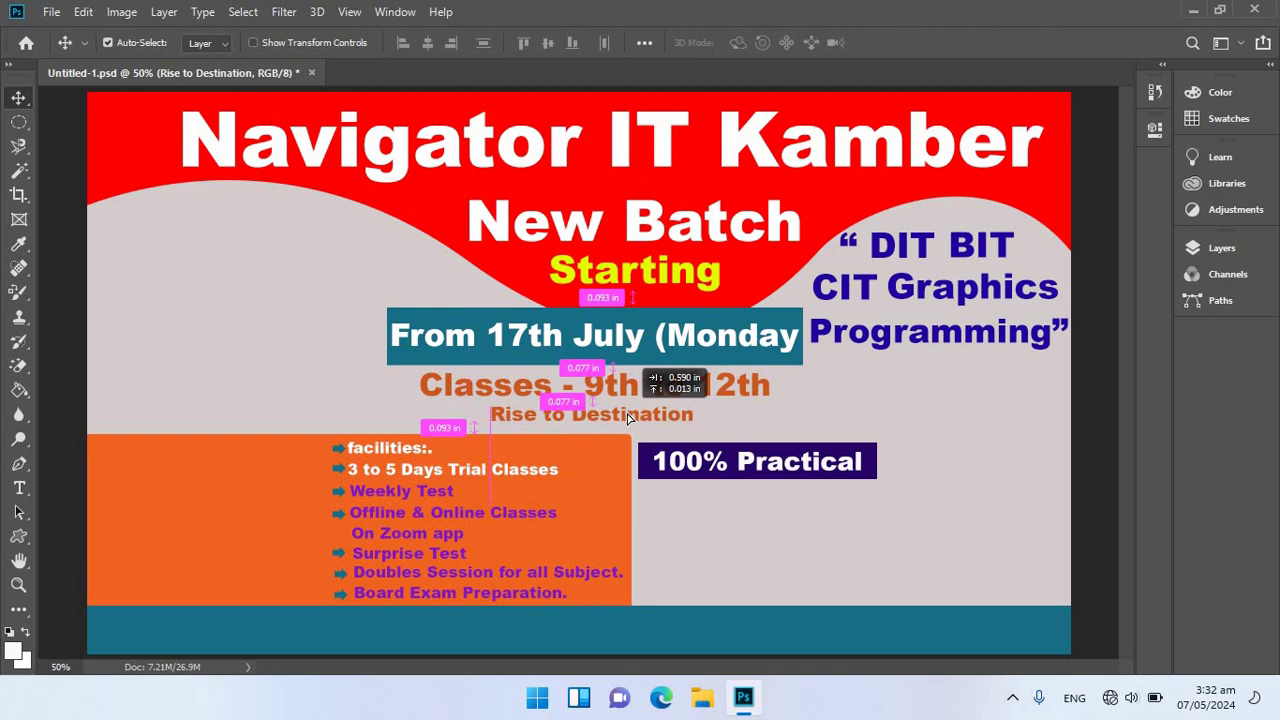
{"action": "key", "text": "Down"}
{"action": "key", "text": "Down"}
{"action": "key", "text": "Down"}
{"action": "key", "text": "Down"}
{"action": "key", "text": "ctrl+s"}
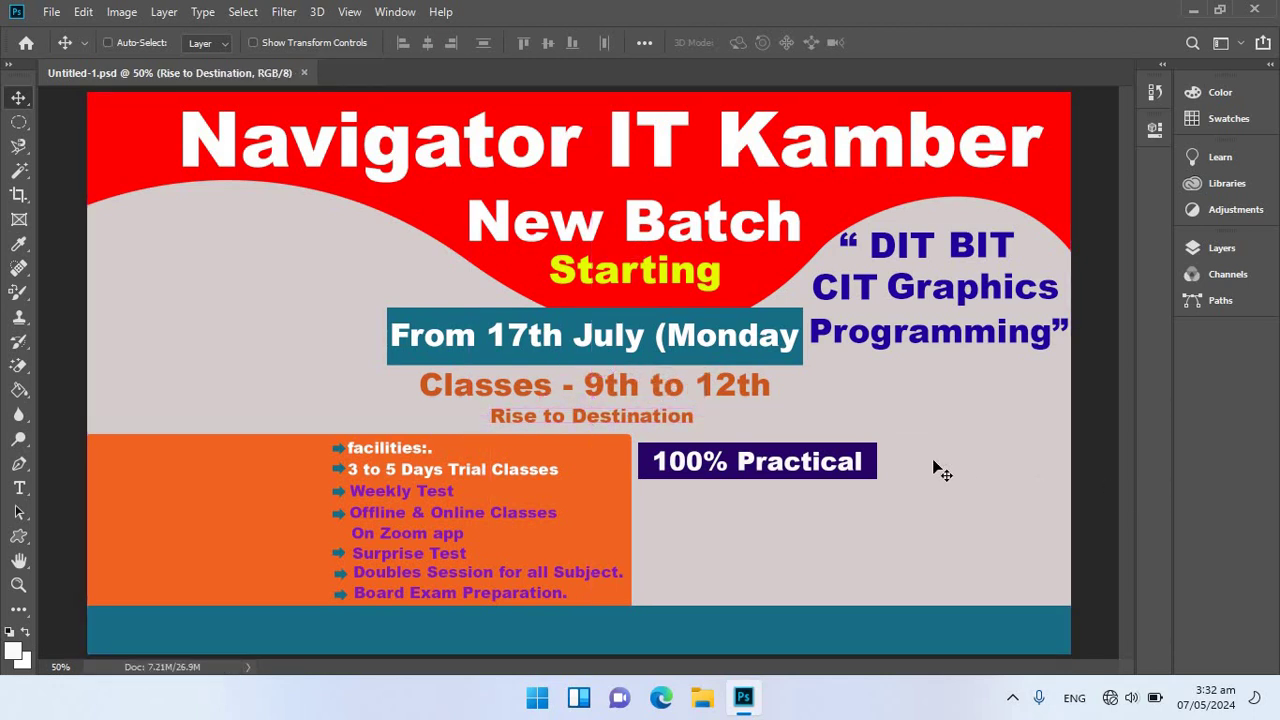
{"action": "key", "text": "ctrl+a"}
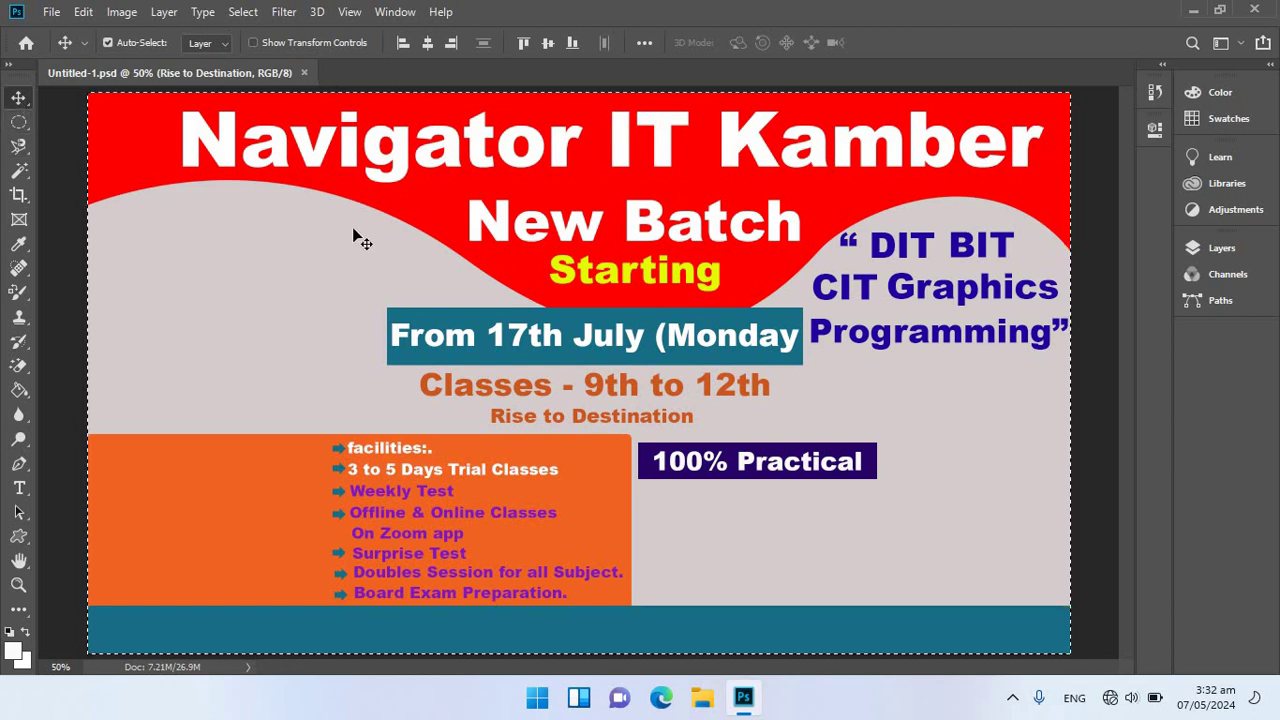
- Type the school's address line in the bottom teal bar
{"action": "key", "text": "ctrl+d"}
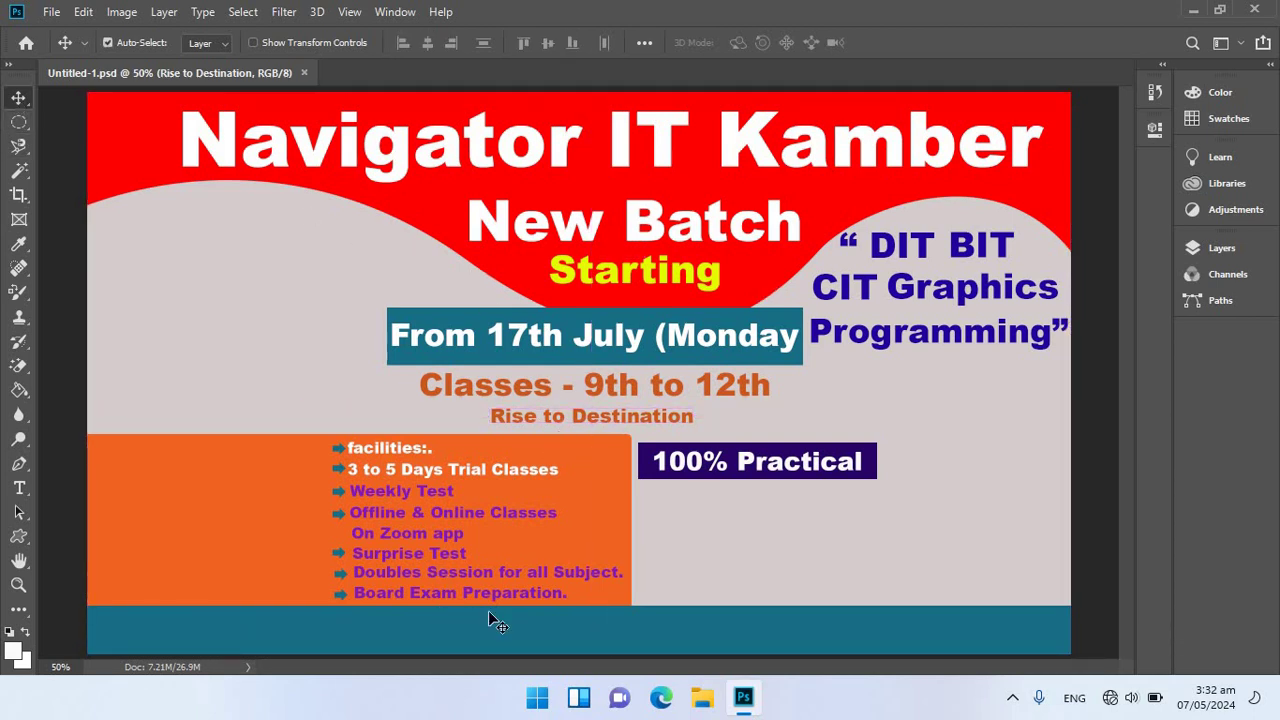
{"action": "left_click", "coordinate": [24, 487]}
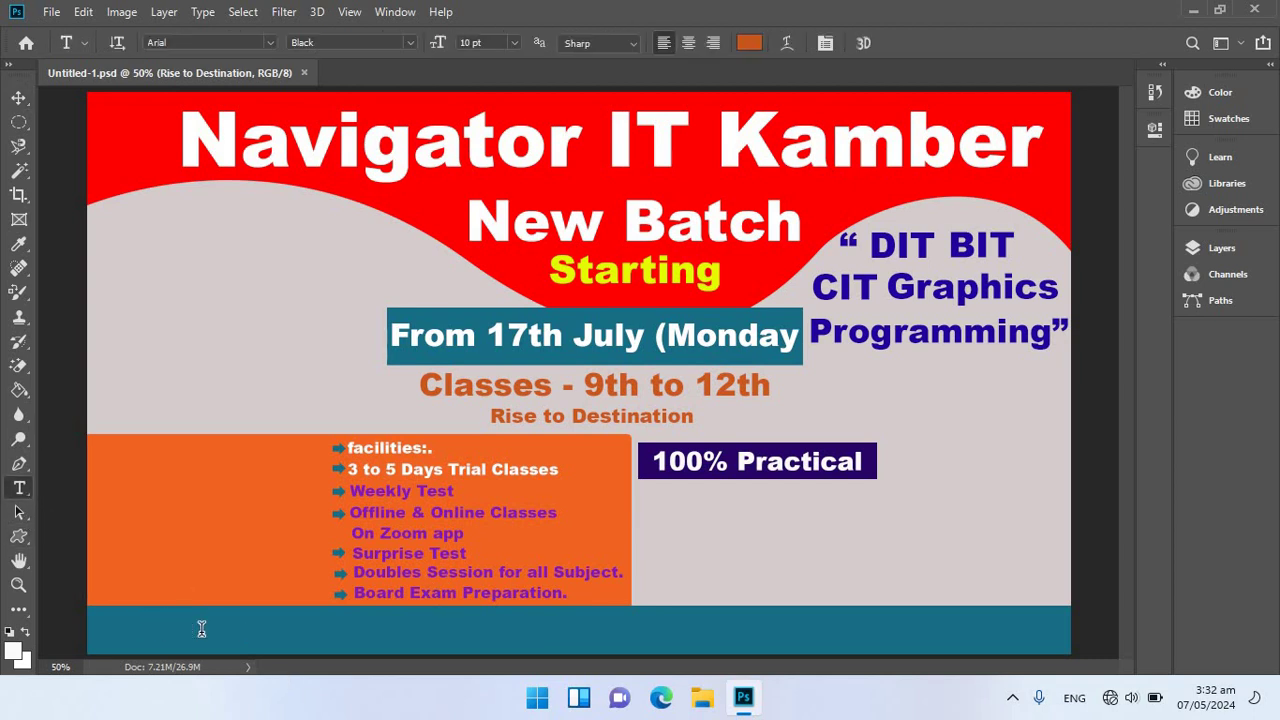
{"action": "left_click", "coordinate": [201, 628]}
{"action": "type", "text": "Address:"}
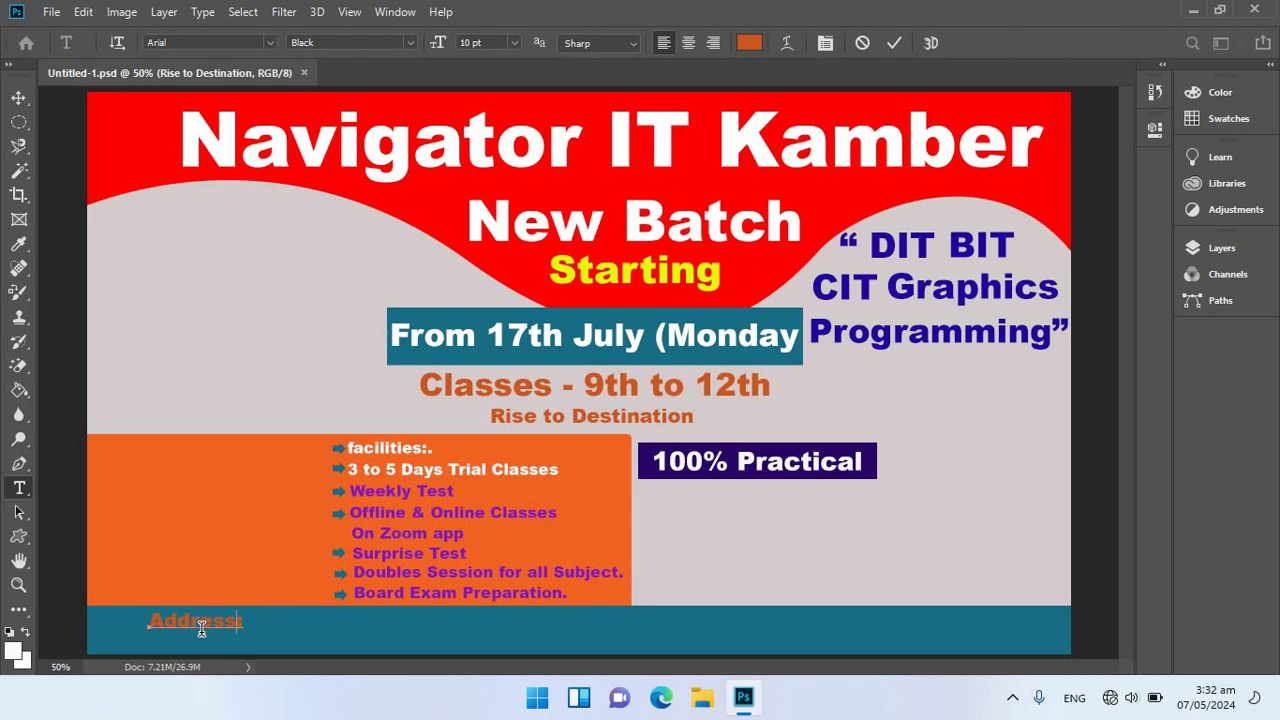
{"action": "key", "text": "BackSpace"}
{"action": "key", "text": "BackSpace"}
{"action": "key", "text": "BackSpace"}
{"action": "key", "text": "BackSpace"}
{"action": "type", "text": "M Ismail Memorail Public Schol"}
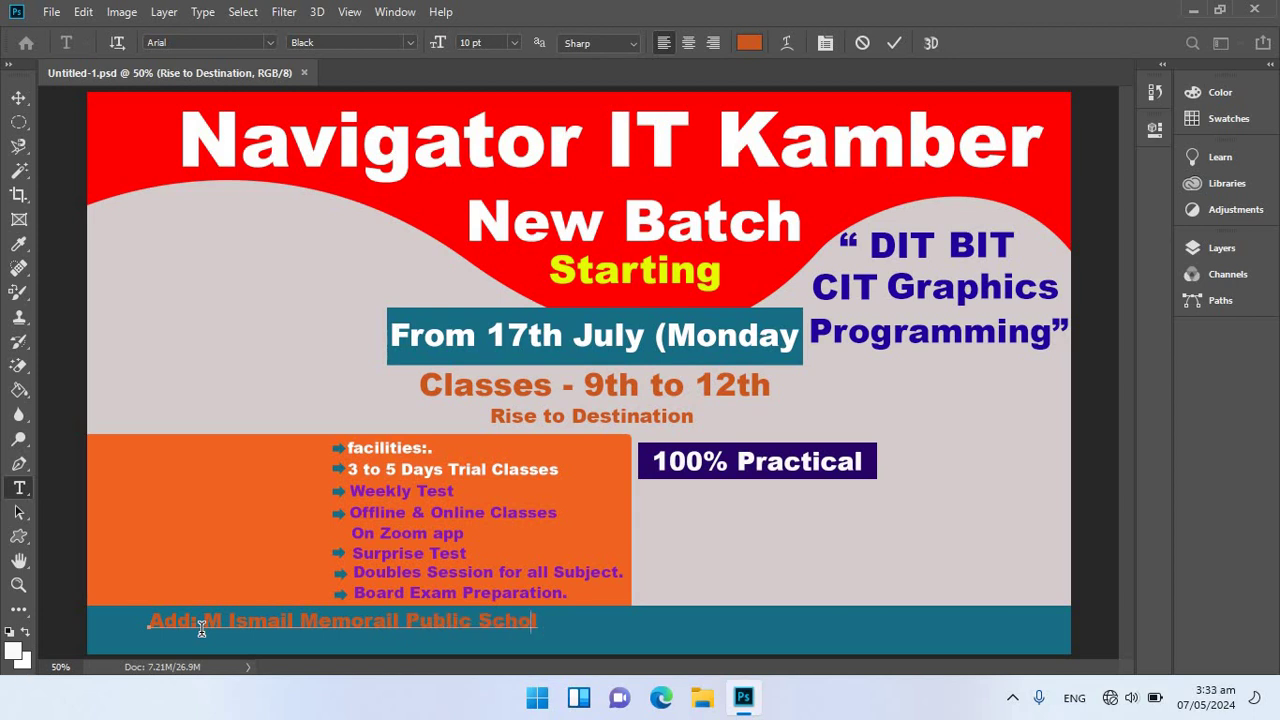
{"action": "key", "text": "BackSpace"}
{"action": "type", "text": "ol Be"}
{"action": "type", "text": "hin"}
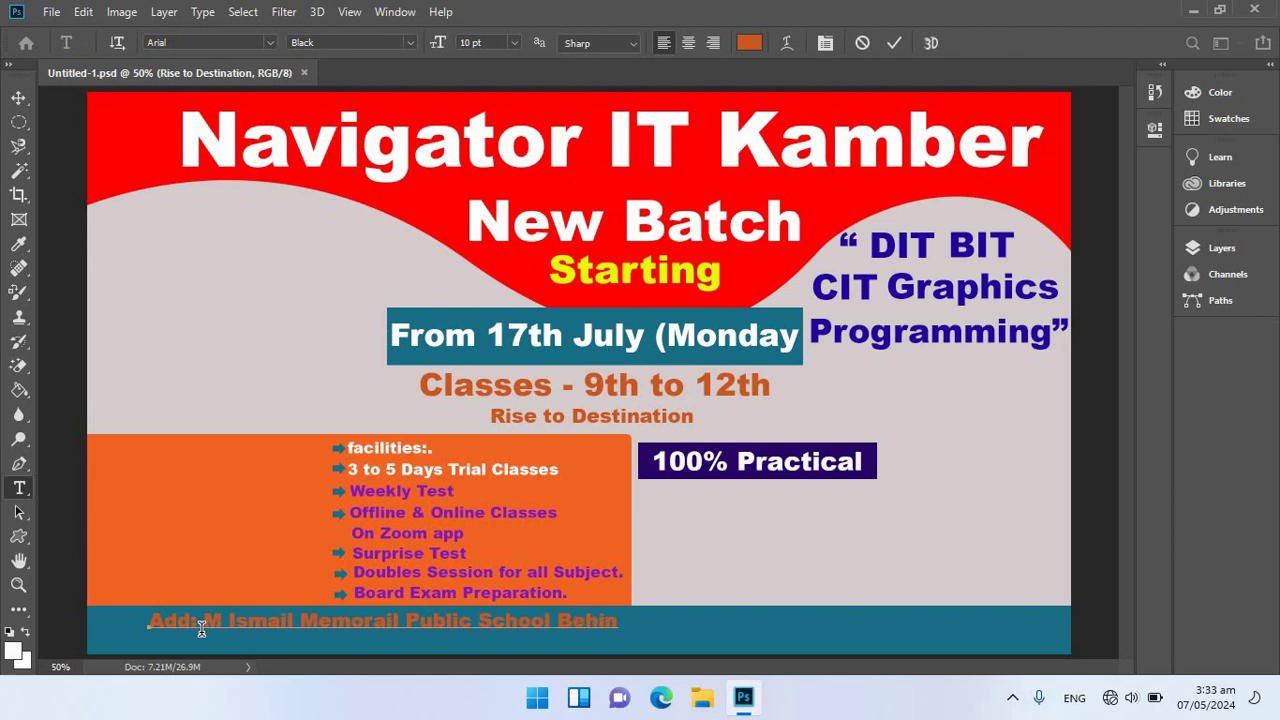
{"action": "type", "text": "d MC"}
{"action": "type", "text": "B Bank Kamber"}
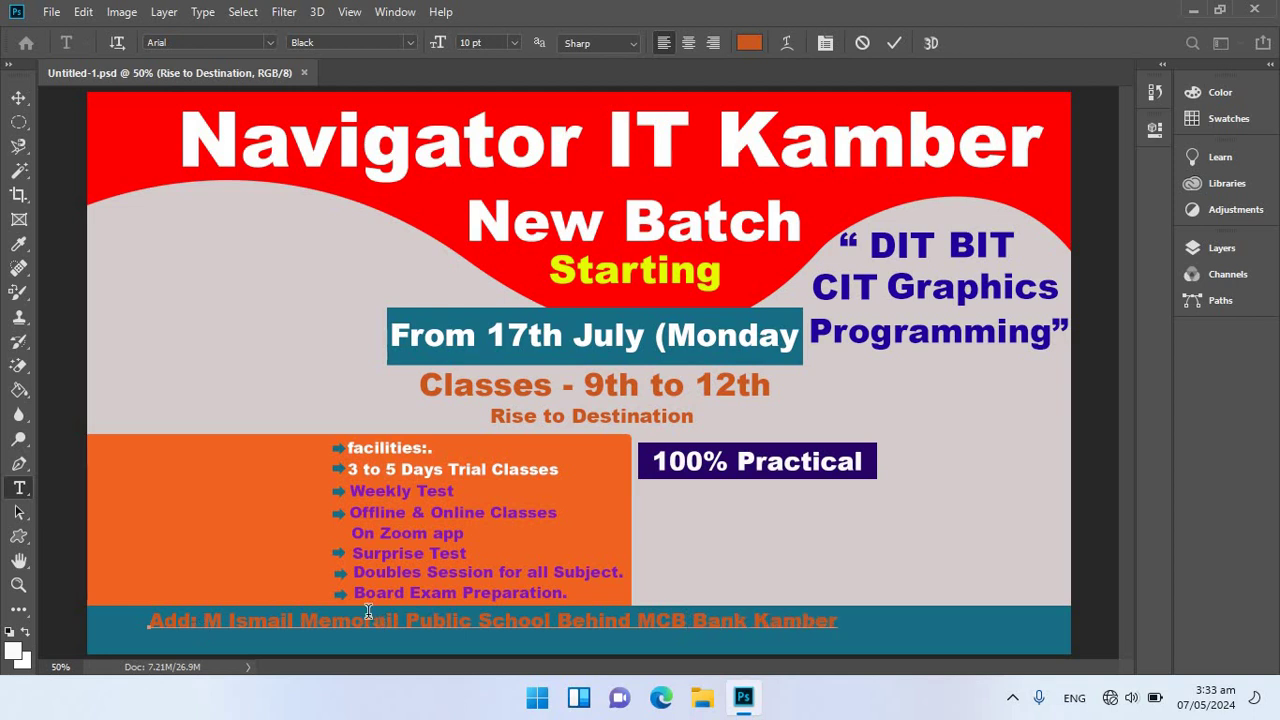
- Enlarge the address text to 14 pt and centre it in the teal bar
{"action": "triple_click", "coordinate": [360, 620]}
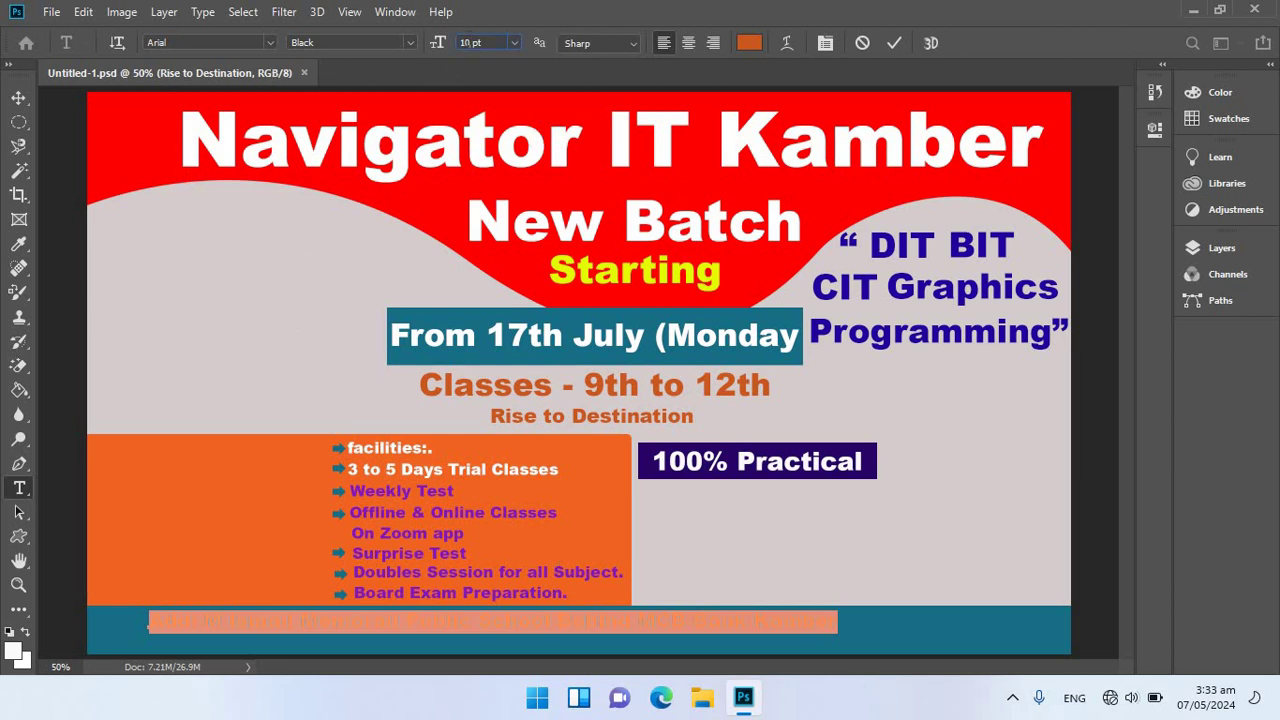
{"action": "key", "text": "Up"}
{"action": "key", "text": "Up"}
{"action": "key", "text": "Up"}
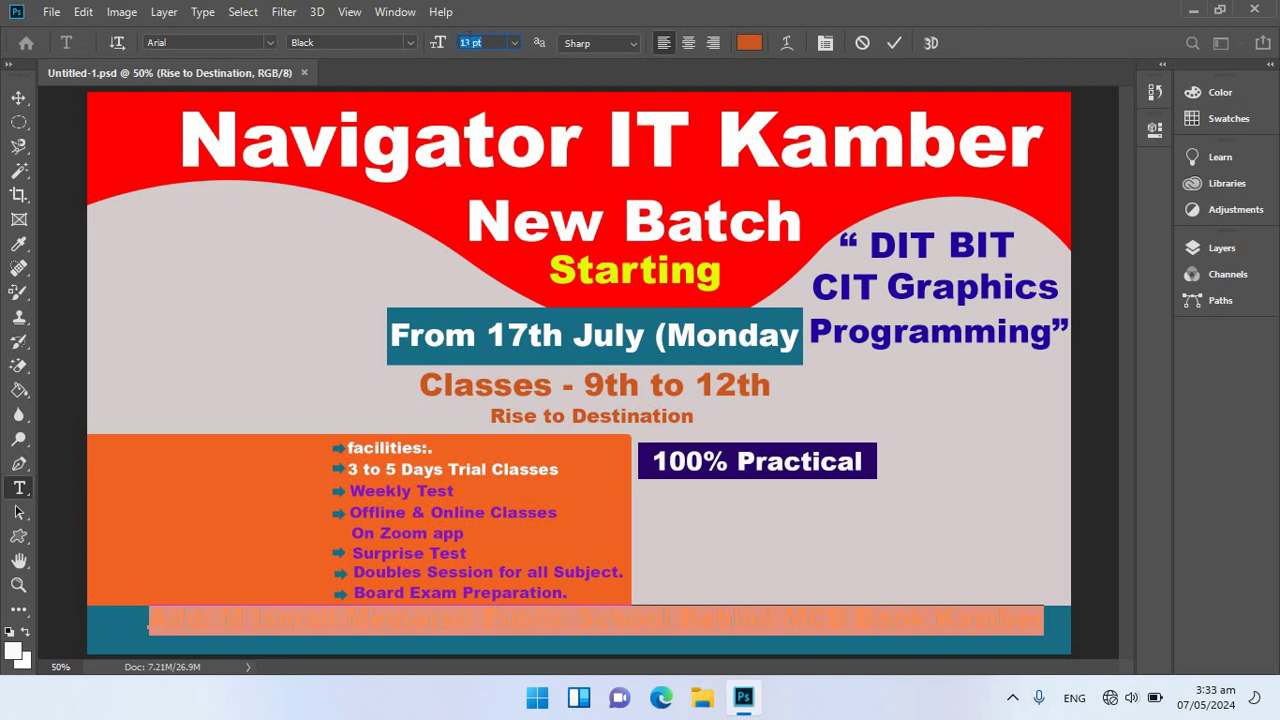
{"action": "key", "text": "Up"}
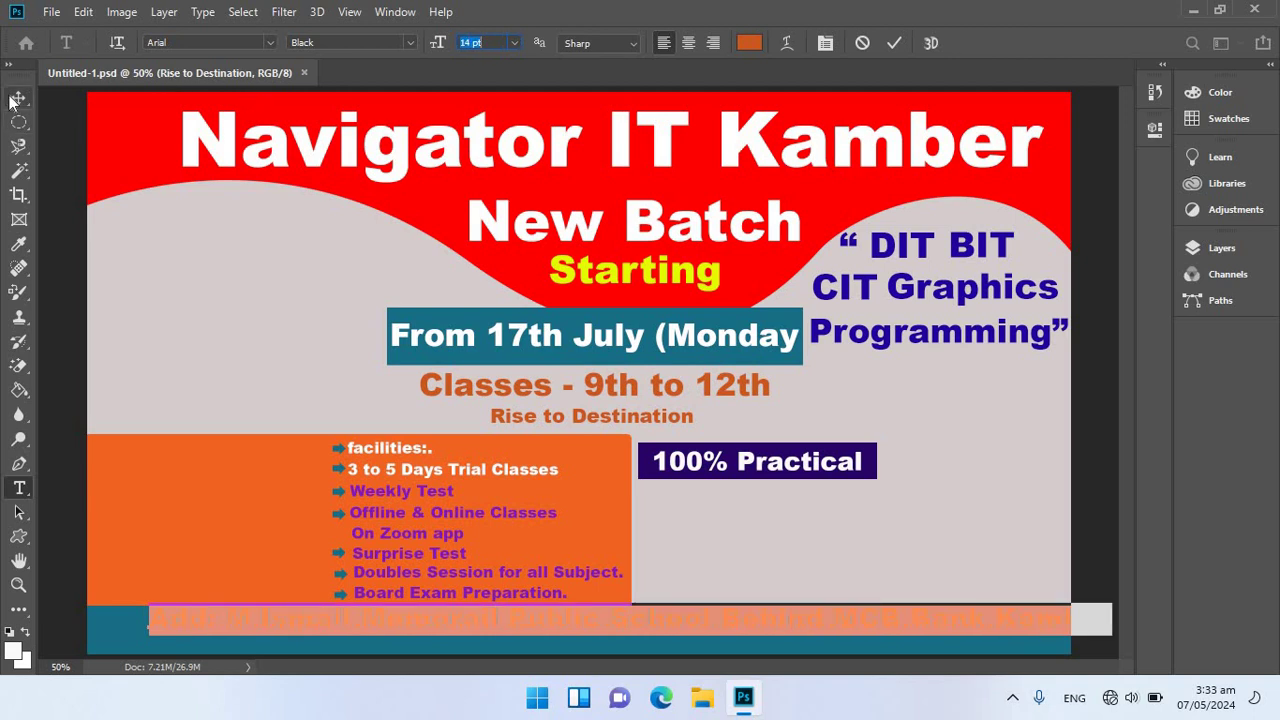
{"action": "left_click", "coordinate": [18, 97]}
{"action": "left_click_drag", "start_coordinate": [640, 615], "coordinate": [583, 631]}
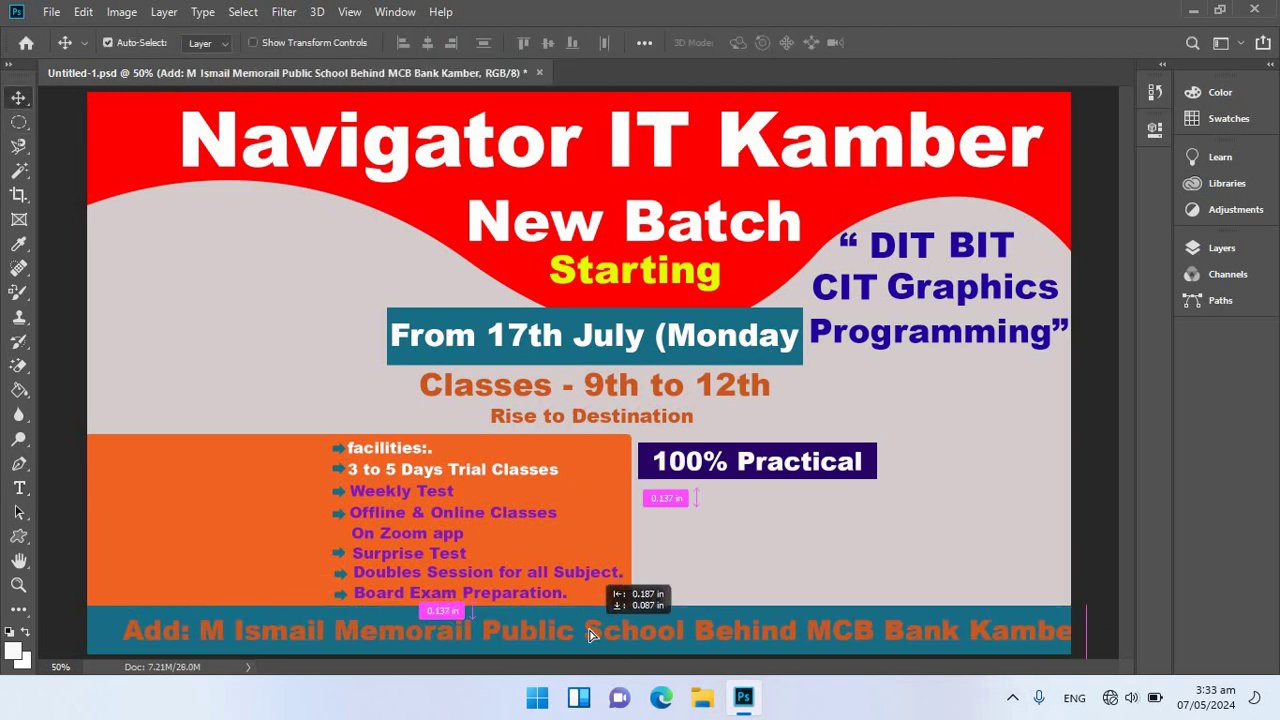
{"action": "left_click_drag", "start_coordinate": [583, 631], "coordinate": [576, 626]}
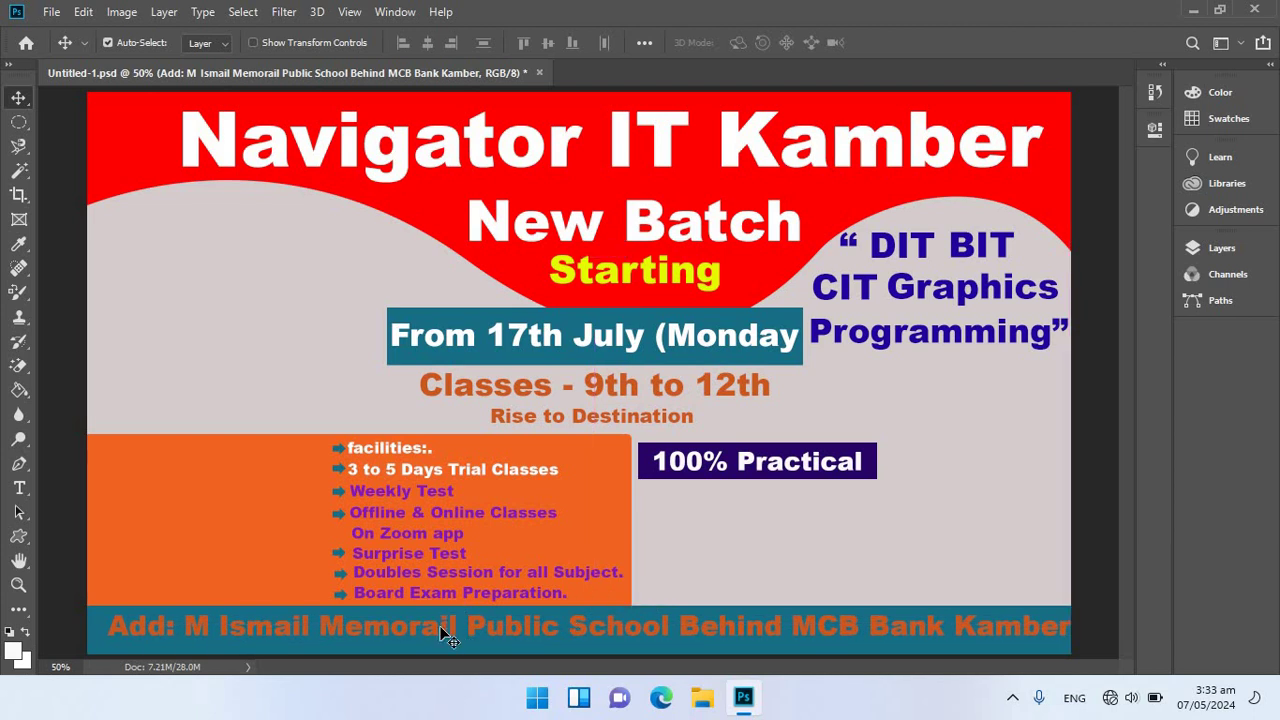
- Correct 'Memorail' to 'Memorial' in the address and nudge the line slightly left
{"action": "double_click", "coordinate": [439, 623]}
{"action": "left_click", "coordinate": [453, 623]}
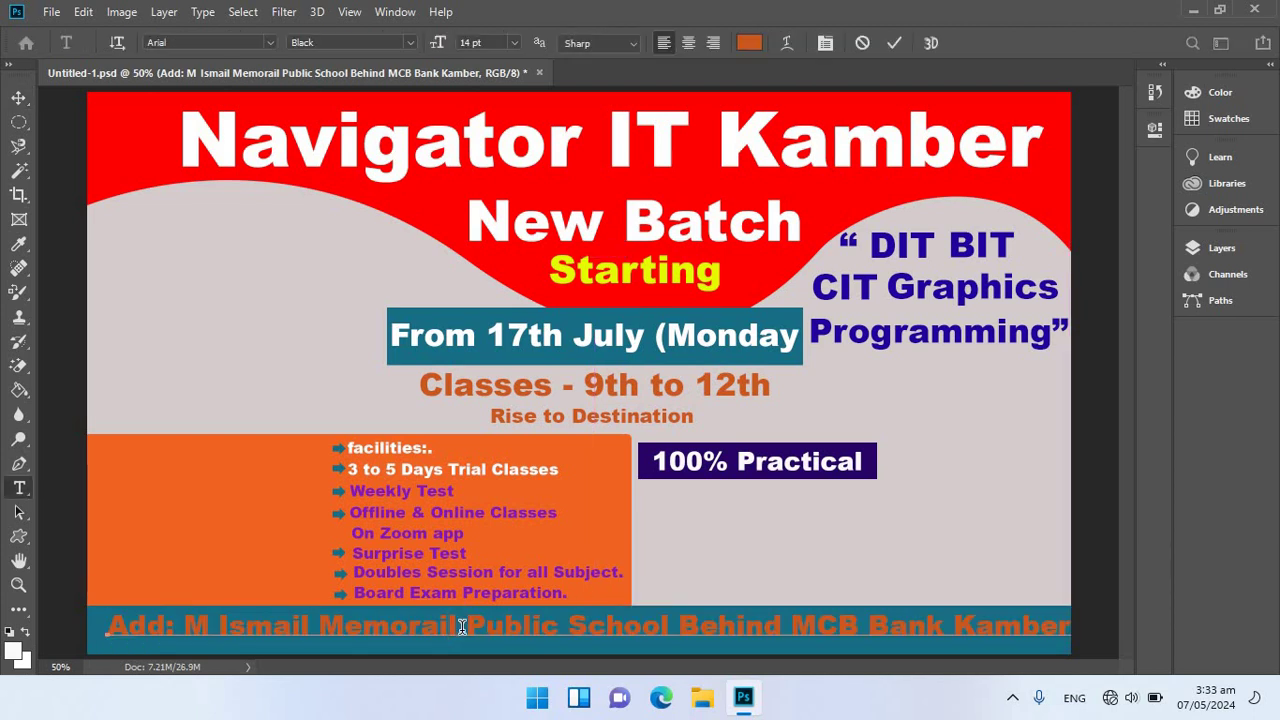
{"action": "key", "text": "Left"}
{"action": "key", "text": "BackSpace"}
{"action": "key", "text": "BackSpace"}
{"action": "type", "text": "ia"}
{"action": "left_click", "coordinate": [22, 97]}
{"action": "key", "text": "Left"}
{"action": "key", "text": "Left"}
{"action": "key", "text": "Left"}
{"action": "key", "text": "Left"}
{"action": "key", "text": "Left"}
{"action": "key", "text": "Left"}
{"action": "key", "text": "Left"}
{"action": "key", "text": "Left"}
{"action": "key", "text": "Left"}
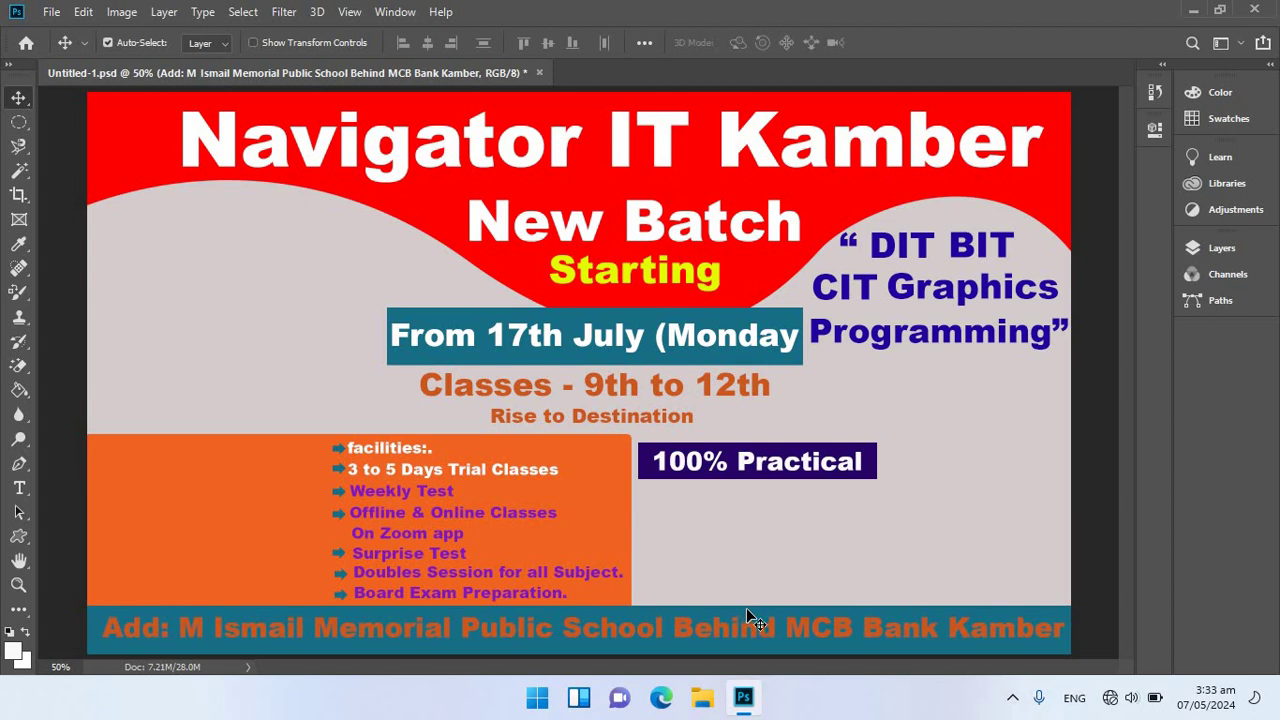
- Fill the Rectangle 3 bottom bar with red sampled from the poster header
{"action": "right_click", "coordinate": [699, 614]}
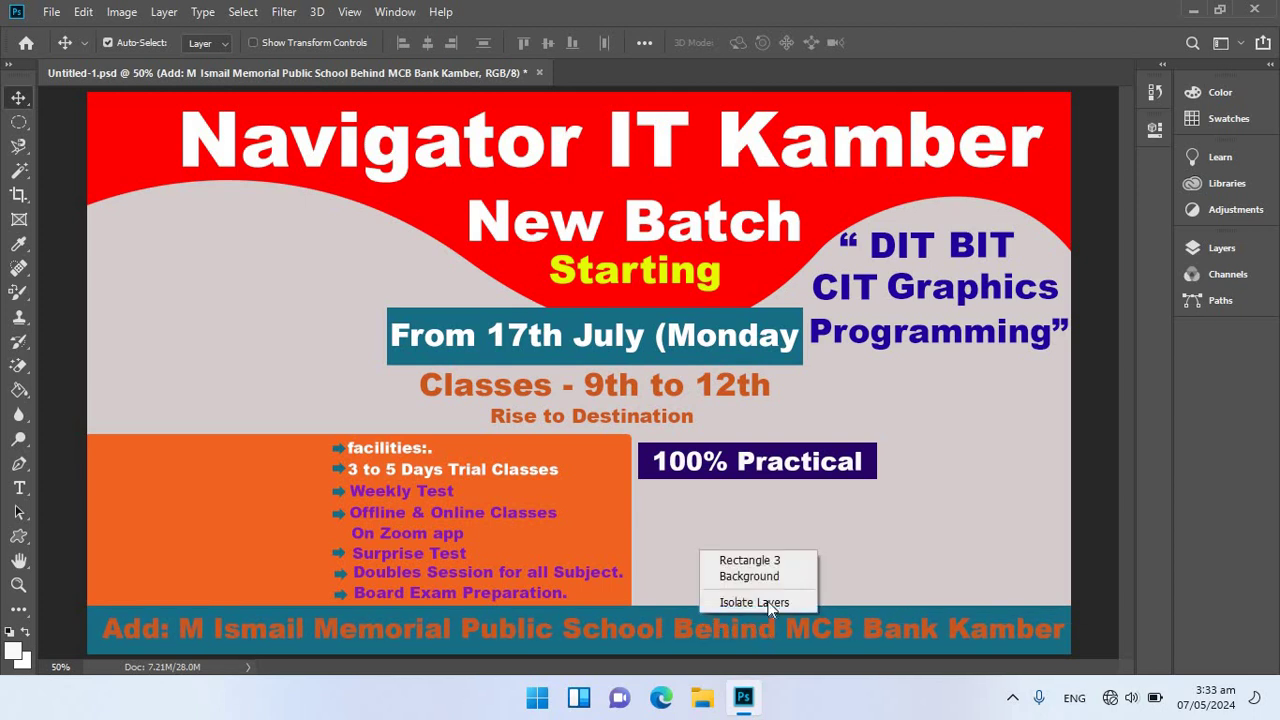
{"action": "left_click", "coordinate": [757, 561]}
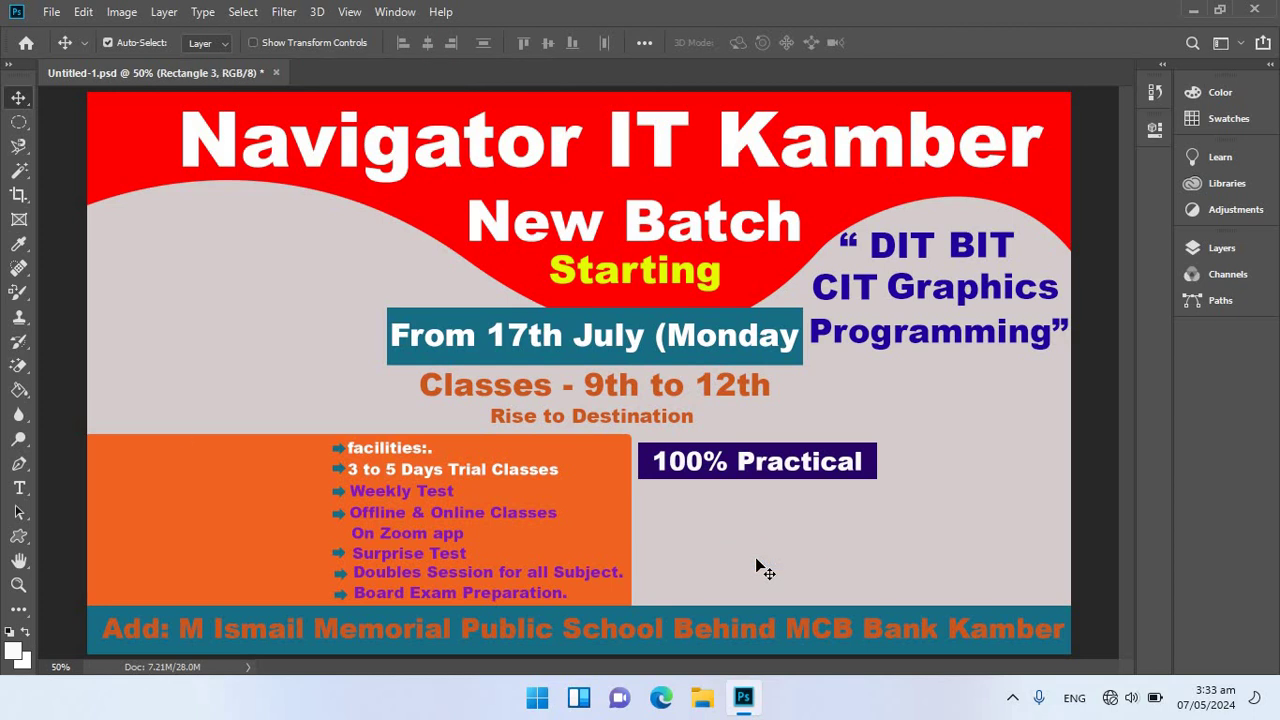
{"action": "left_click", "coordinate": [19, 390]}
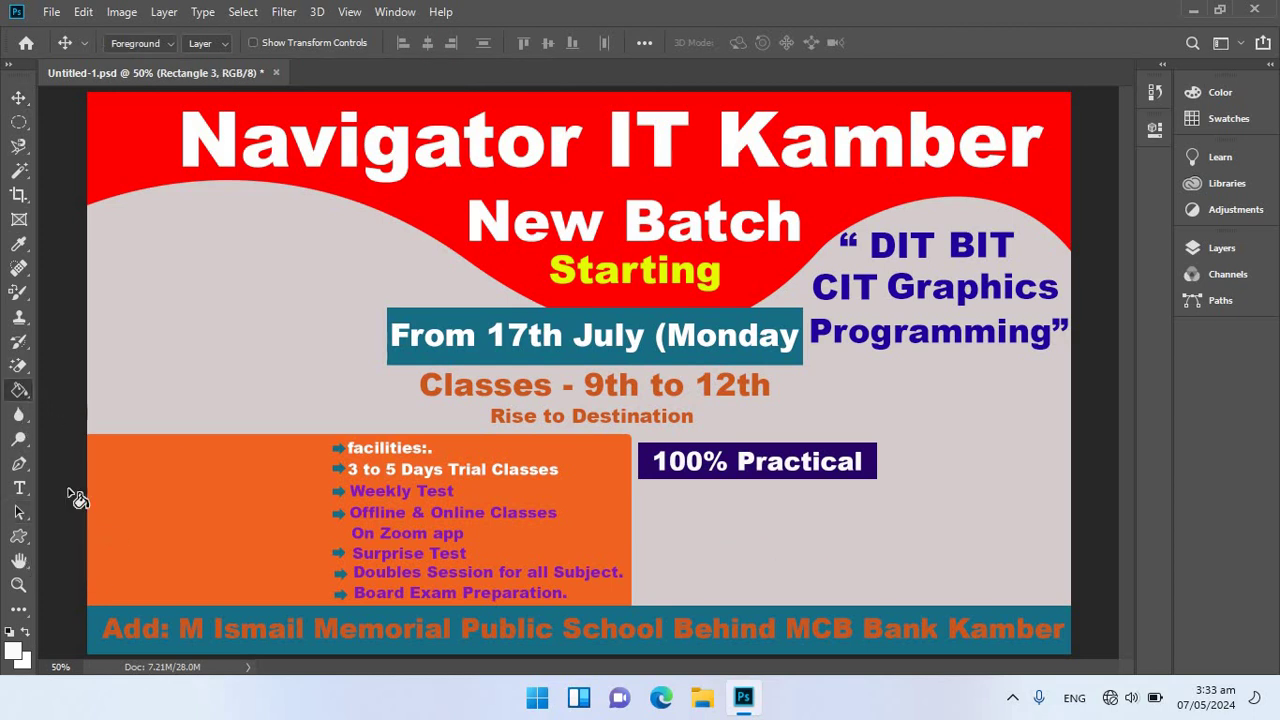
{"action": "left_click", "coordinate": [15, 653]}
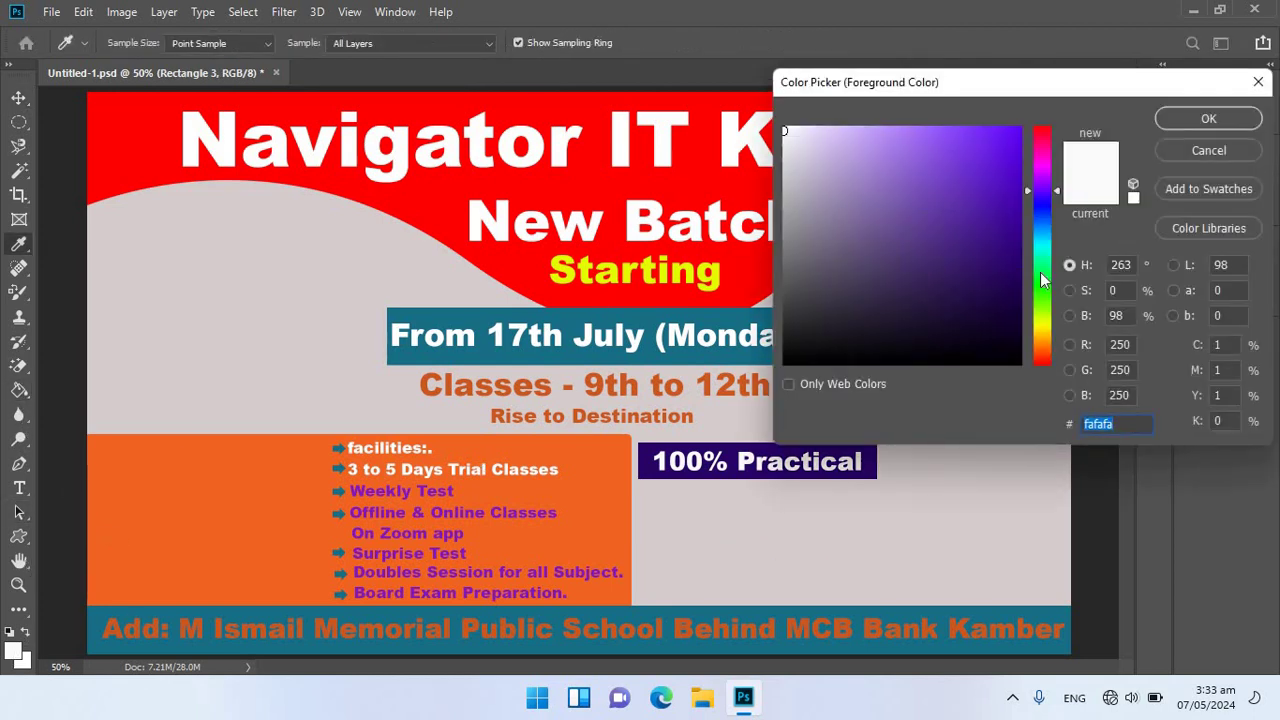
{"action": "mouse_move", "coordinate": [1042, 314]}
{"action": "left_mouse_down"}
{"action": "mouse_move", "coordinate": [1048, 330]}
{"action": "mouse_move", "coordinate": [1045, 319]}
{"action": "left_mouse_up"}
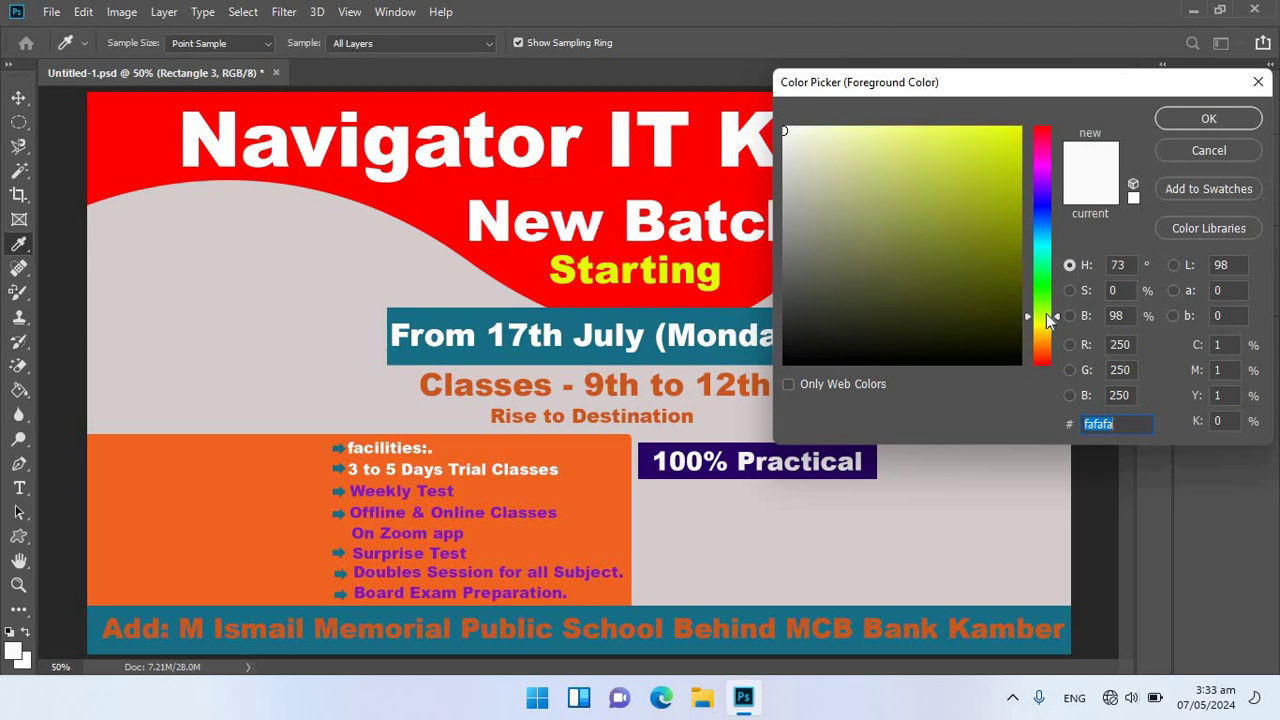
{"action": "left_click", "coordinate": [578, 180]}
{"action": "left_click", "coordinate": [1206, 119]}
{"action": "key", "text": "g"}
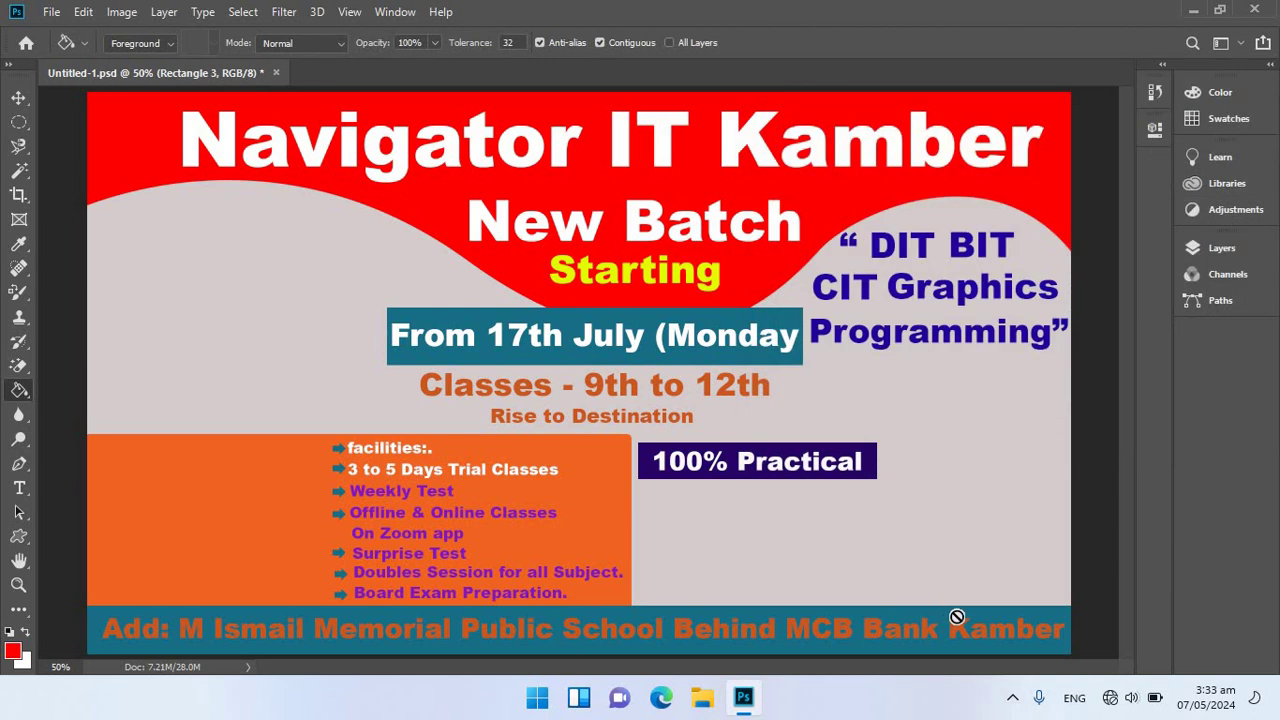
{"action": "left_click", "coordinate": [957, 613]}
{"action": "key", "text": "Escape"}
{"action": "left_click", "coordinate": [888, 648]}
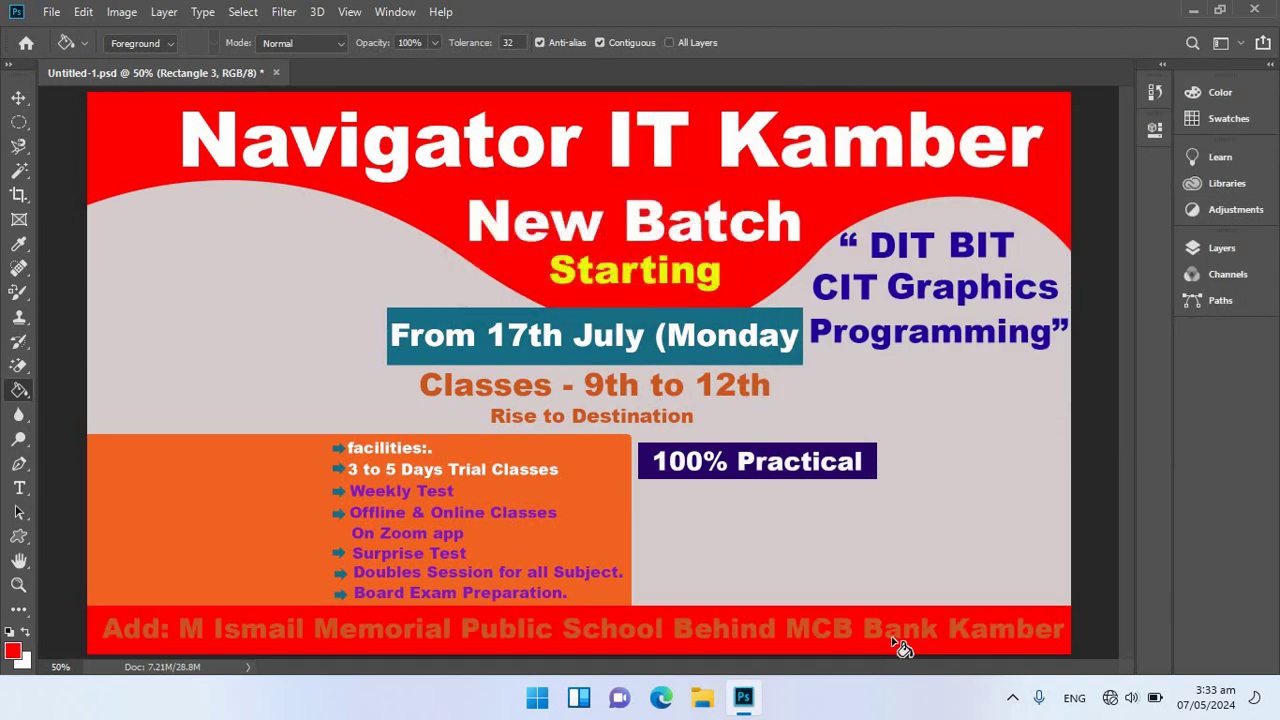
- Recolour the address text white (#ffffff) and nudge it into place
{"action": "left_click", "coordinate": [18, 98]}
{"action": "left_click", "coordinate": [19, 488]}
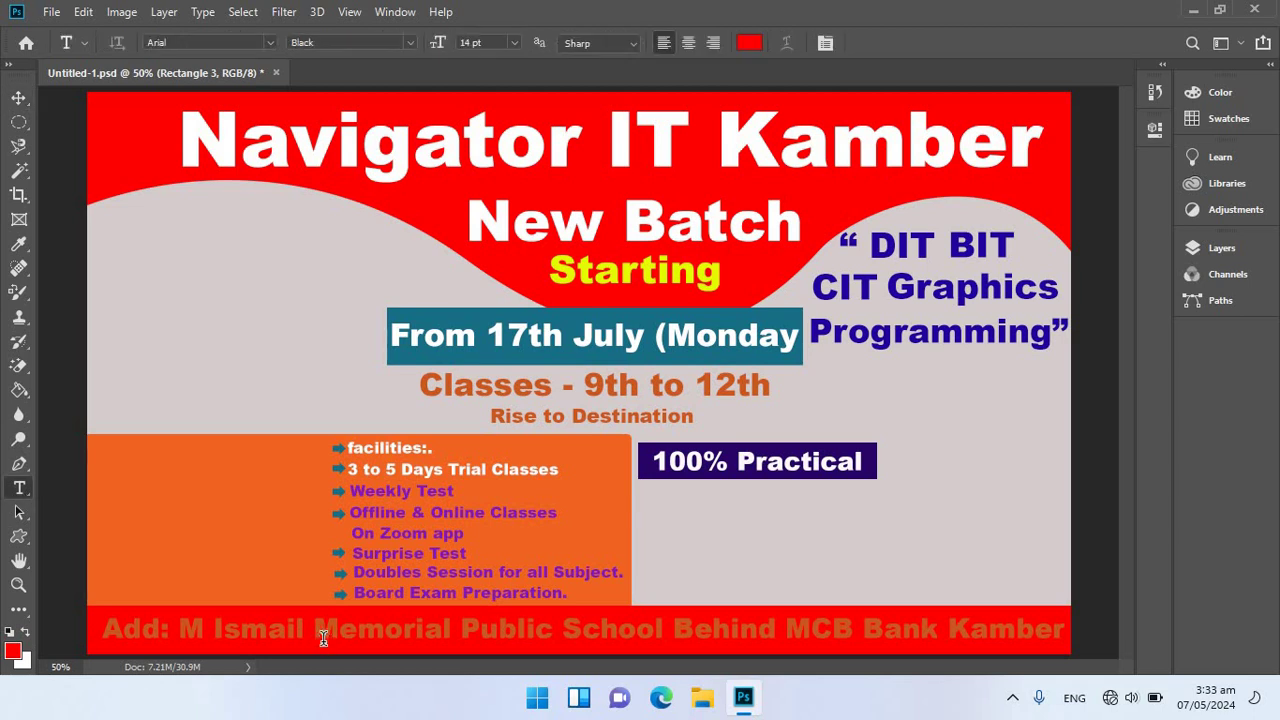
{"action": "left_click", "coordinate": [315, 628]}
{"action": "double_click", "coordinate": [325, 632]}
{"action": "key", "text": "ctrl+a"}
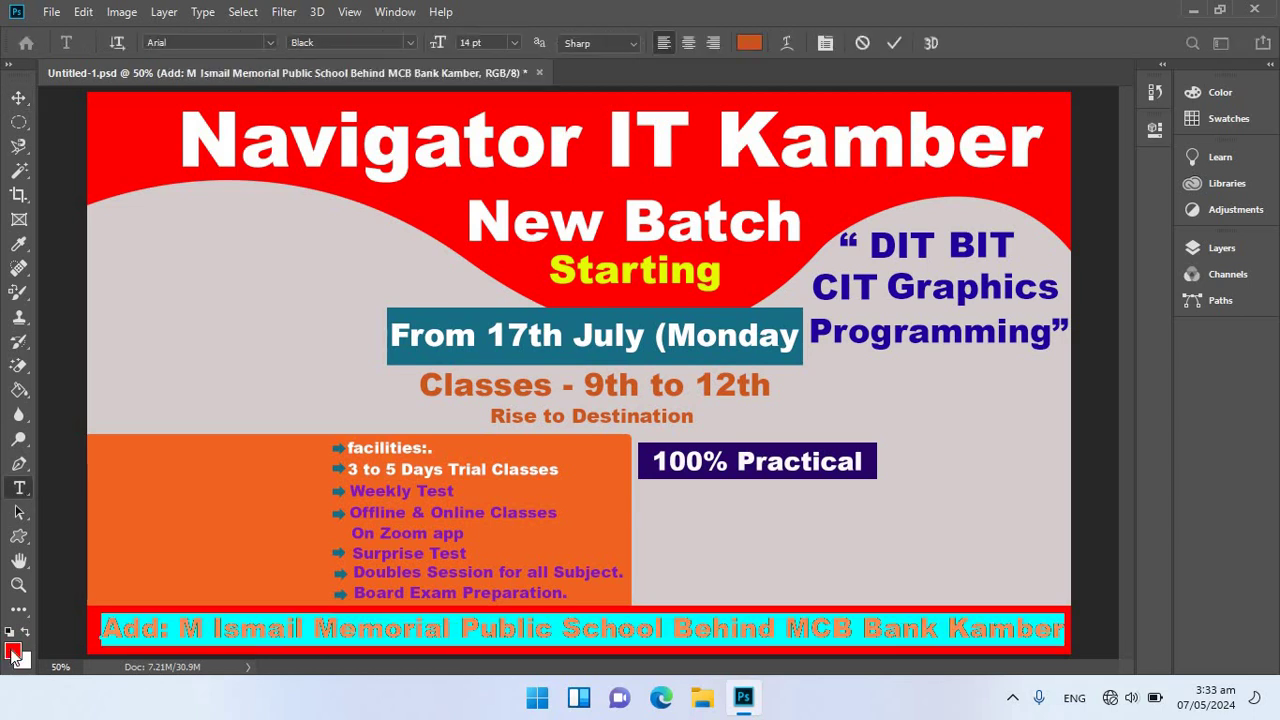
{"action": "left_click", "coordinate": [13, 651]}
{"action": "type", "text": "ffffff"}
{"action": "left_click", "coordinate": [1208, 118]}
{"action": "left_click", "coordinate": [19, 97]}
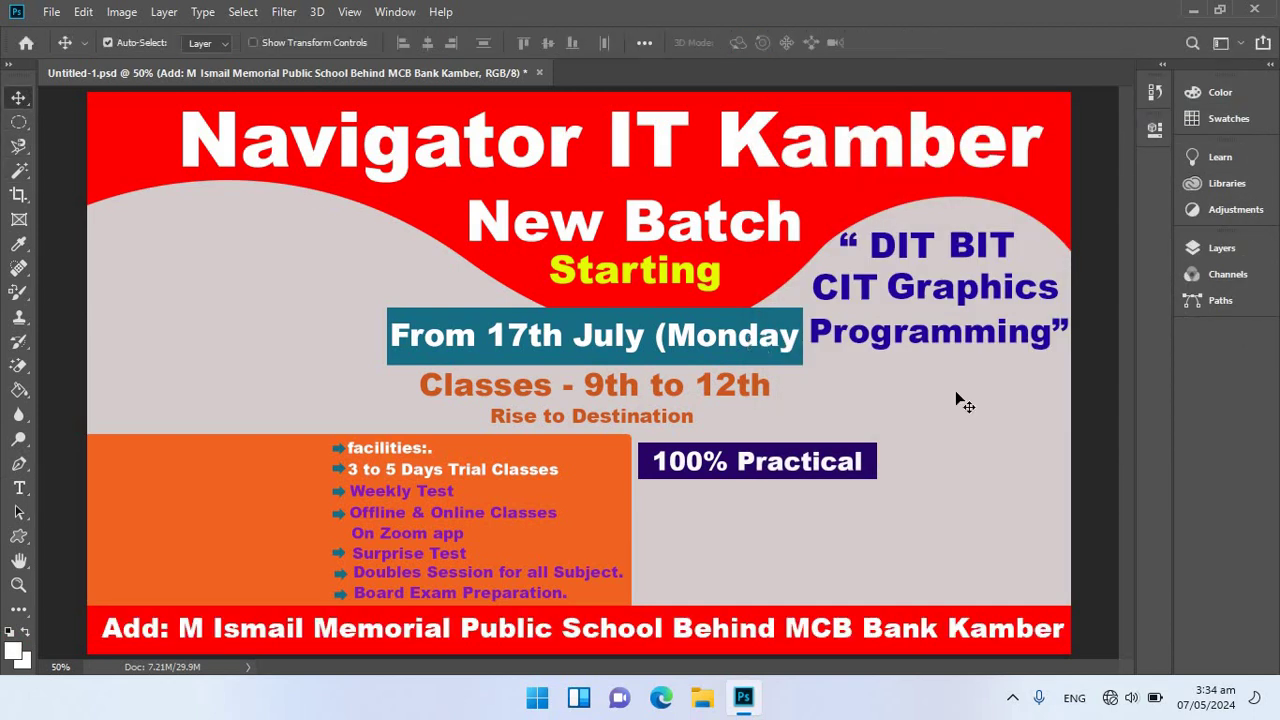
{"action": "key", "text": "shift+Left"}
- Nudge the address line down, then zoom out to view the whole poster
{"action": "key", "text": "Down"}
{"action": "key", "text": "Down"}
{"action": "key", "text": "Down"}
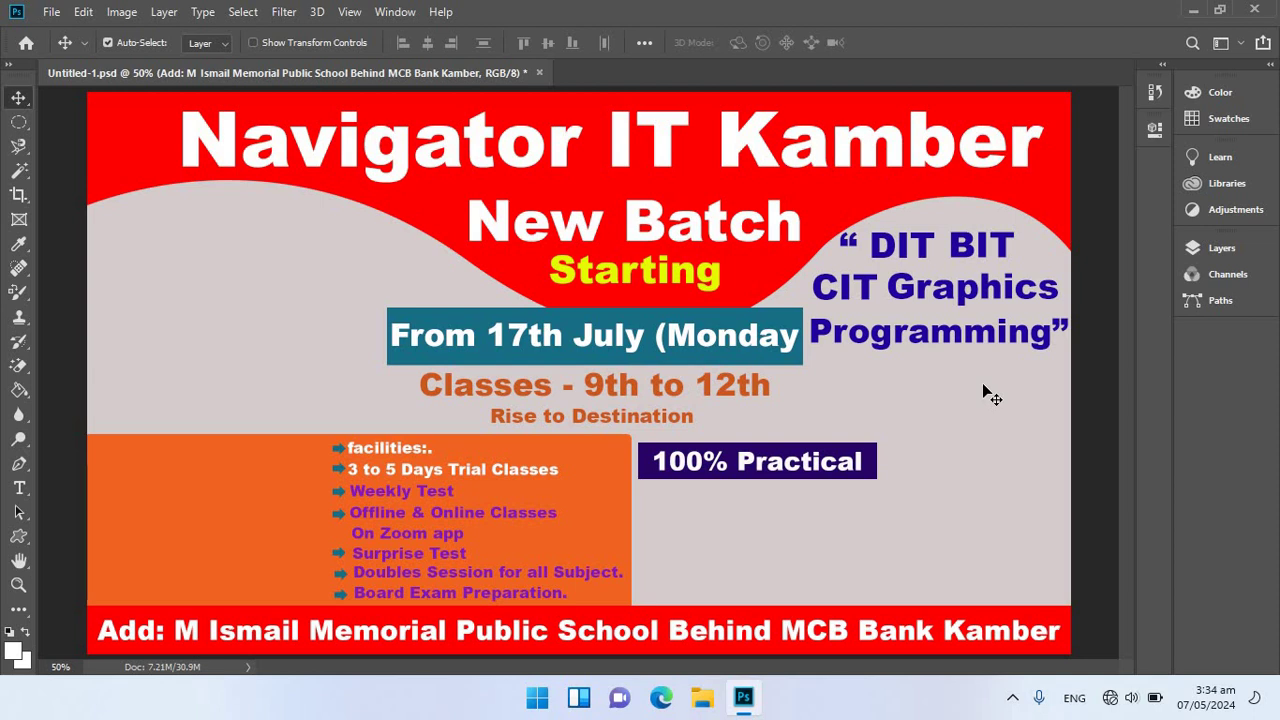
{"action": "key", "text": "ctrl+s"}
{"action": "key", "text": "ctrl+minus"}
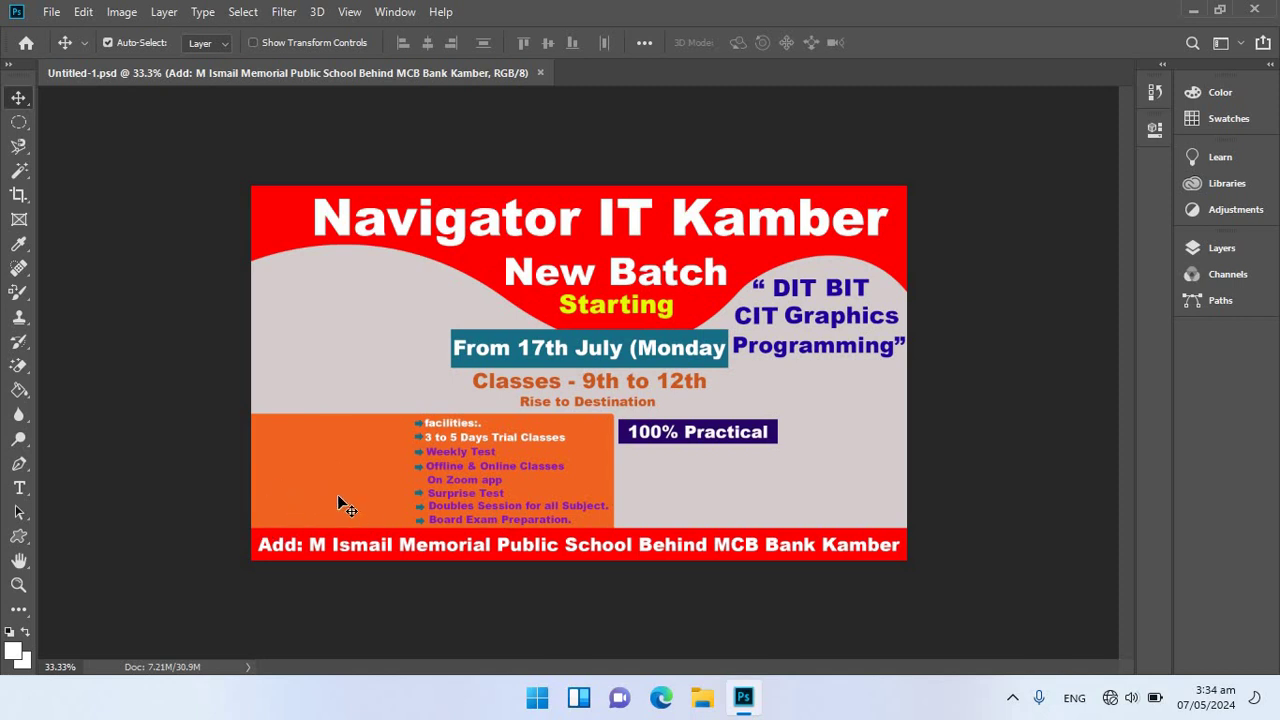
{"action": "key", "text": "ctrl"}
{"action": "key", "text": "ctrl"}
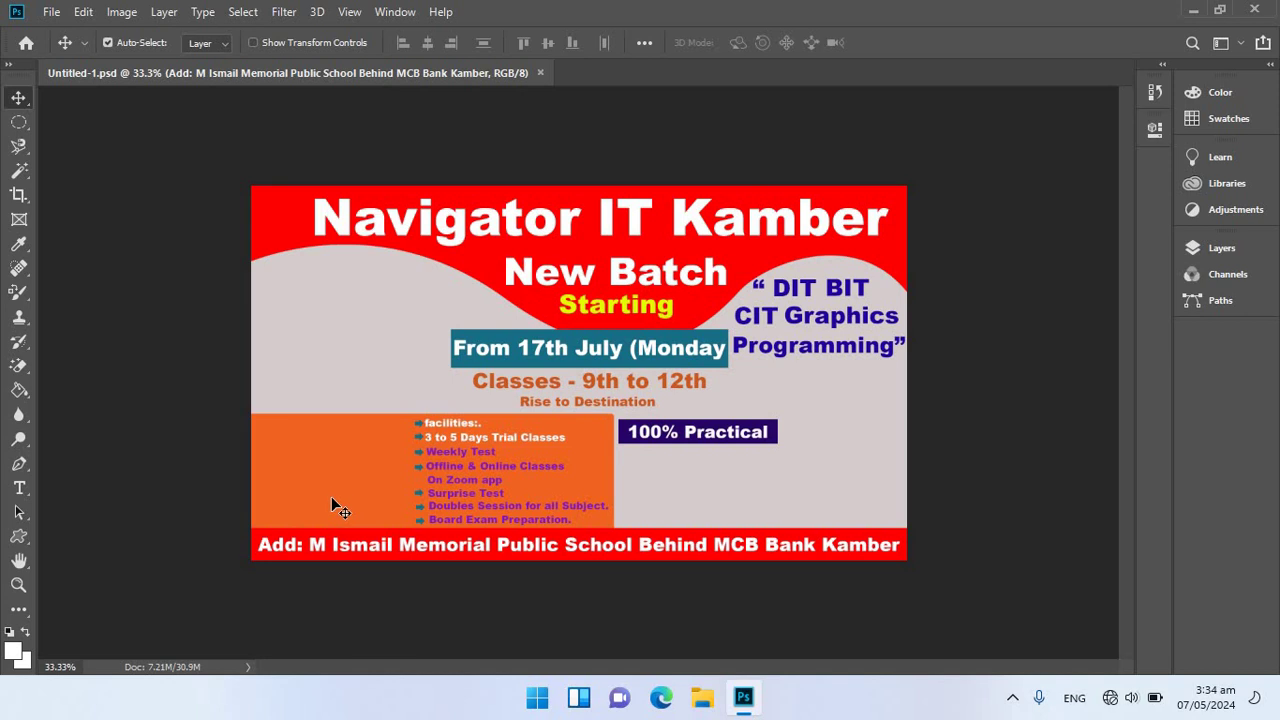